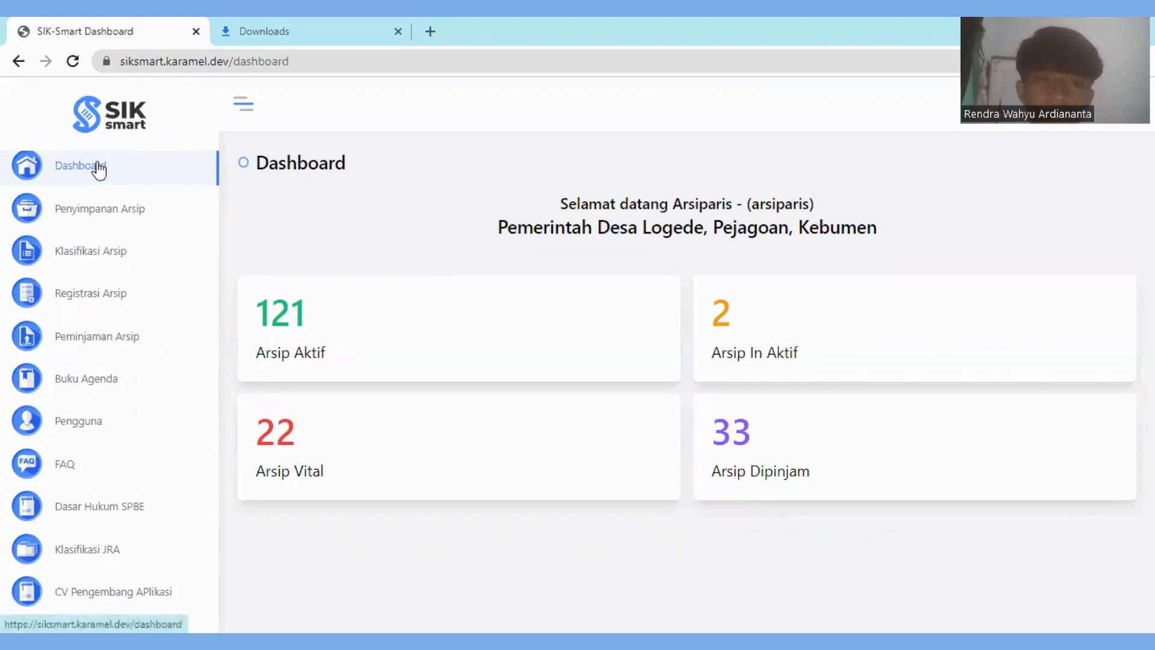
- Look through the Klasifikasi Arsip, Registrasi Arsip, Peminjaman Arsip and Buku Agenda sections
click(111, 255)
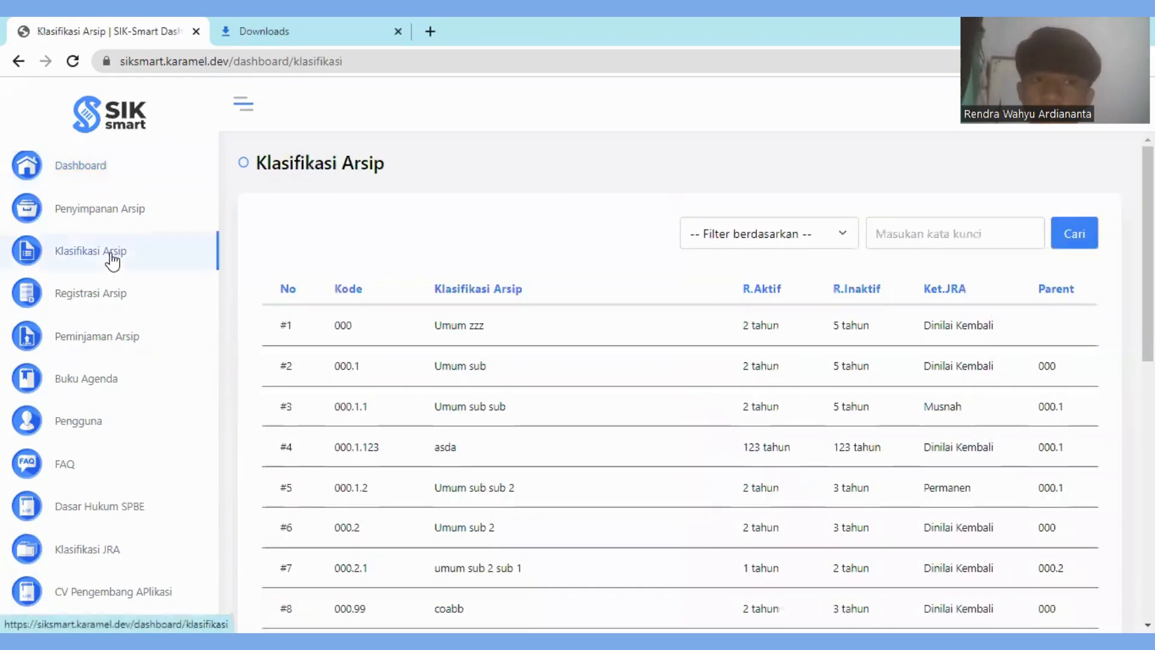
click(102, 295)
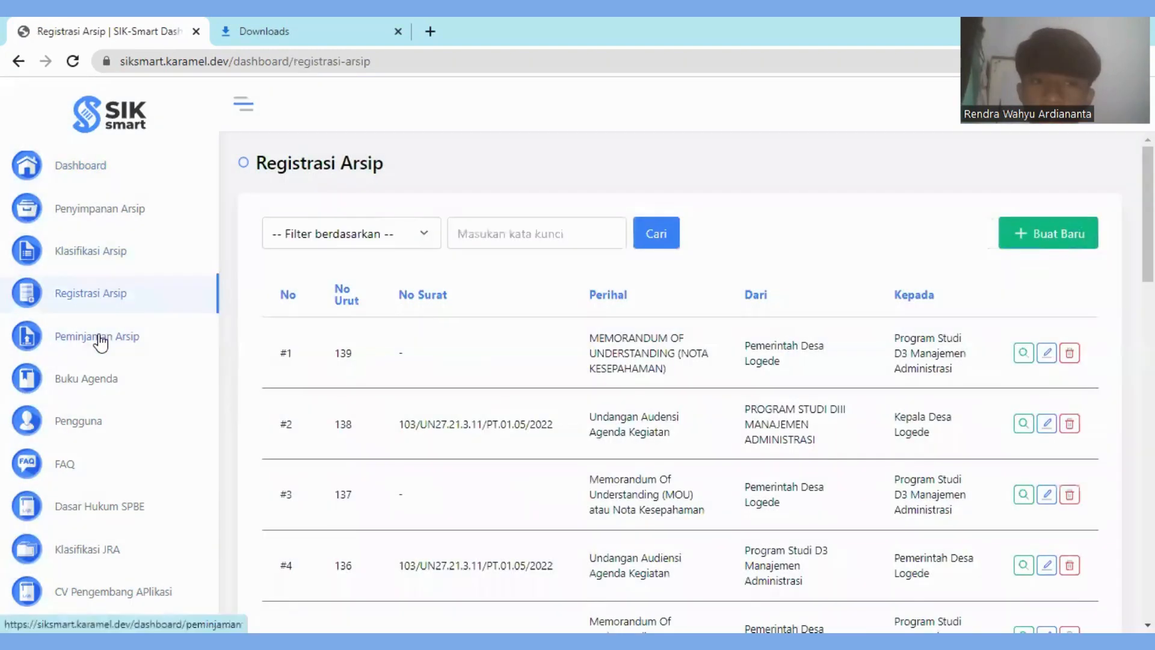
click(100, 343)
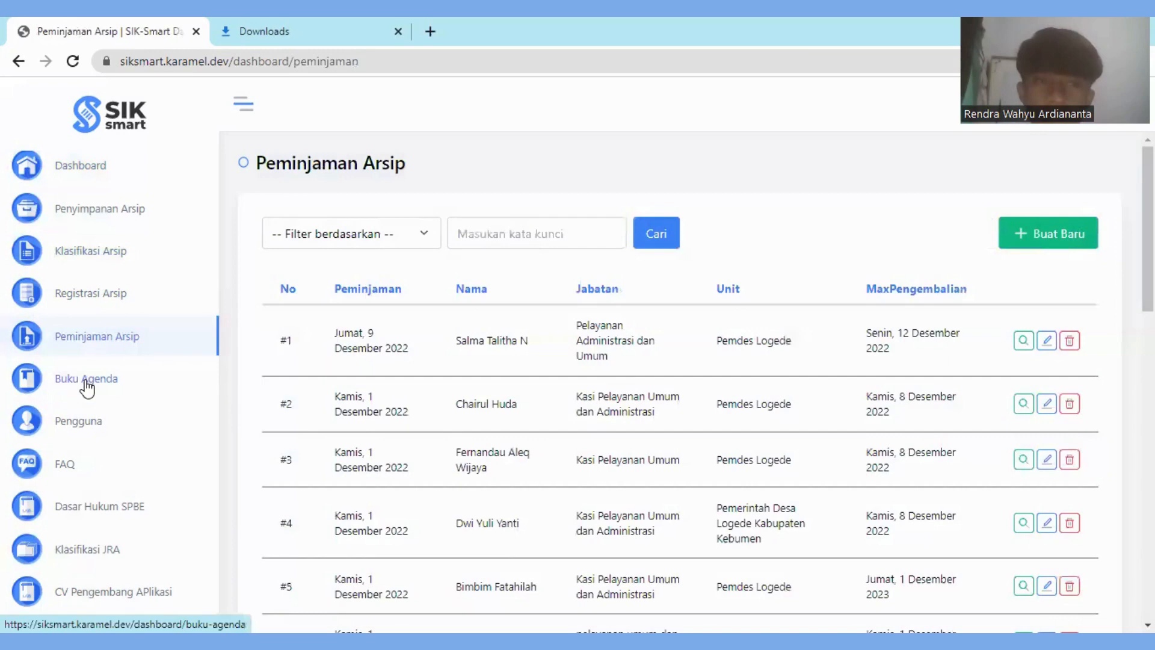
click(85, 380)
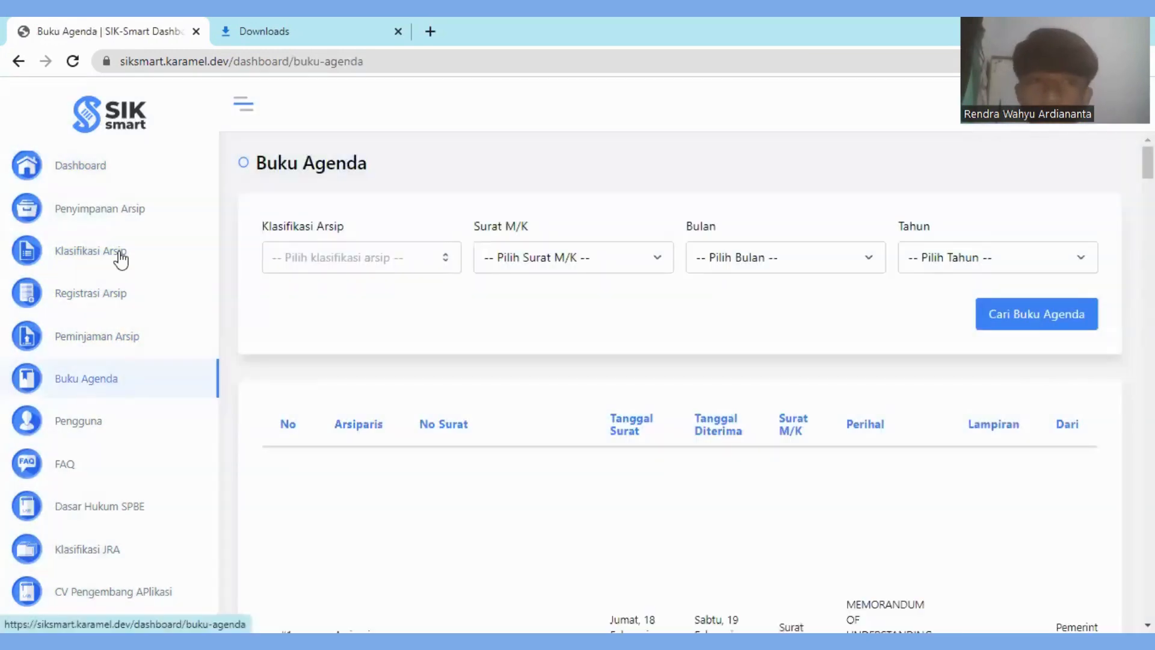
- Create a new entry in Registrasi Arsip and set its Surat M/K type to Surat Masuk
click(103, 294)
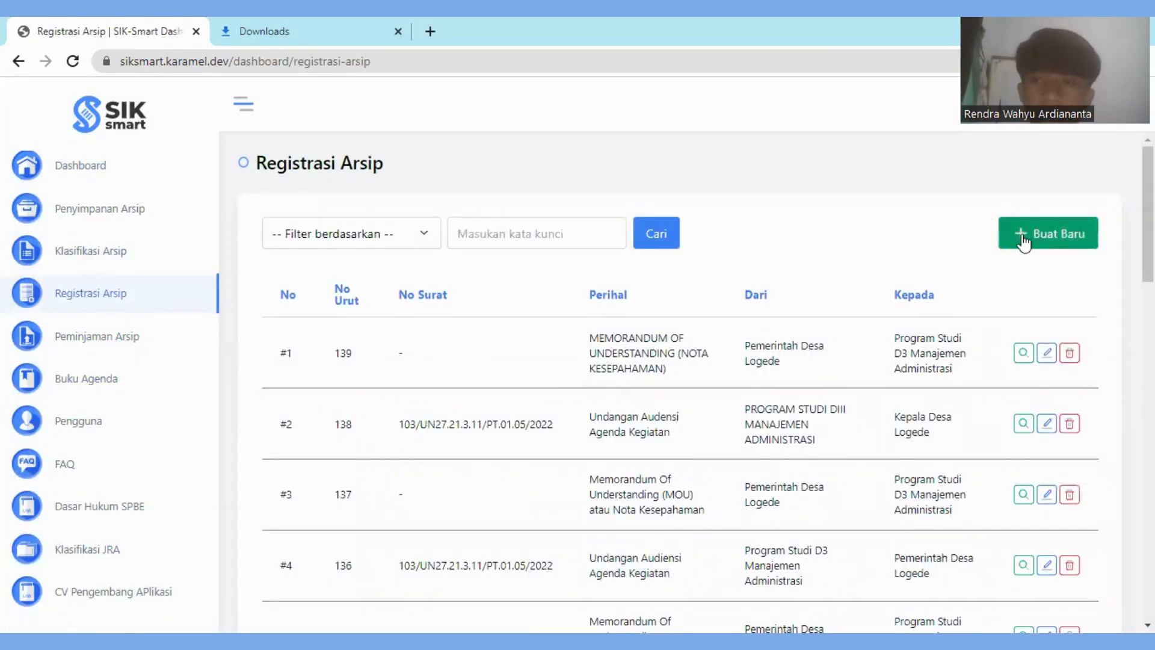
click(1025, 240)
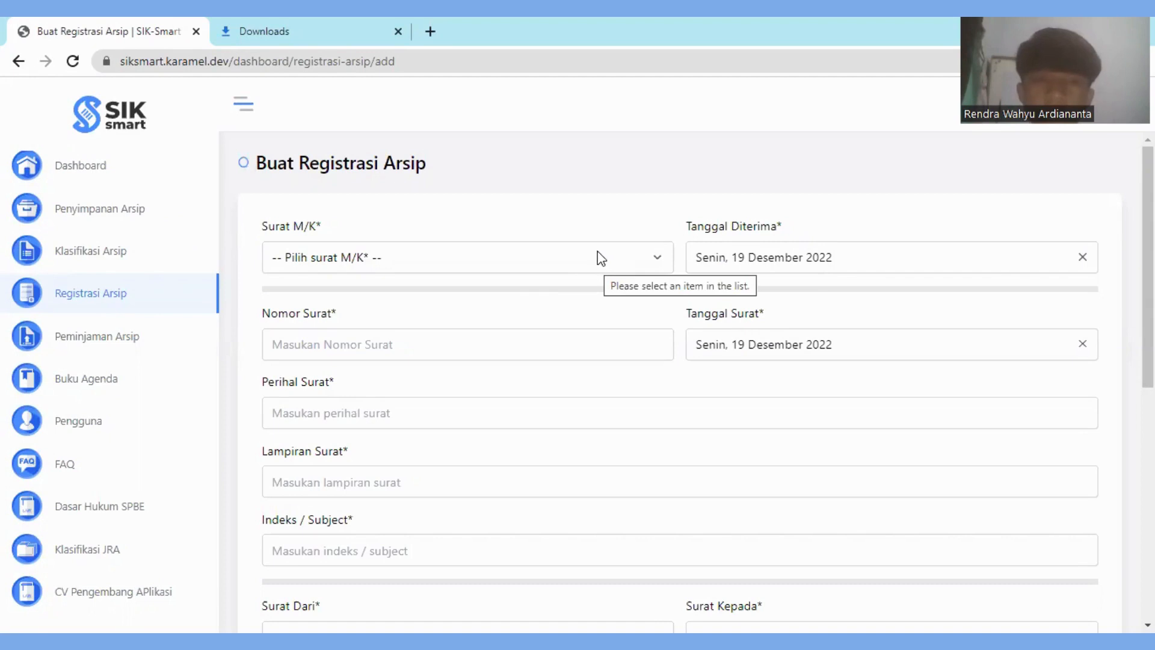
click(535, 267)
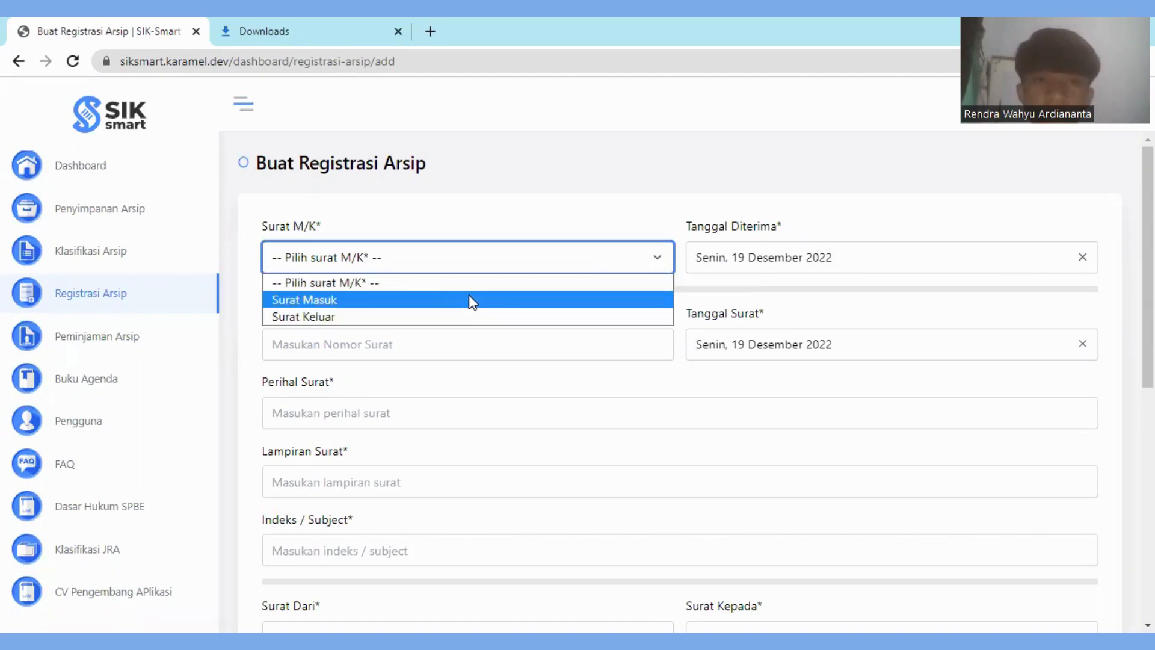
click(472, 294)
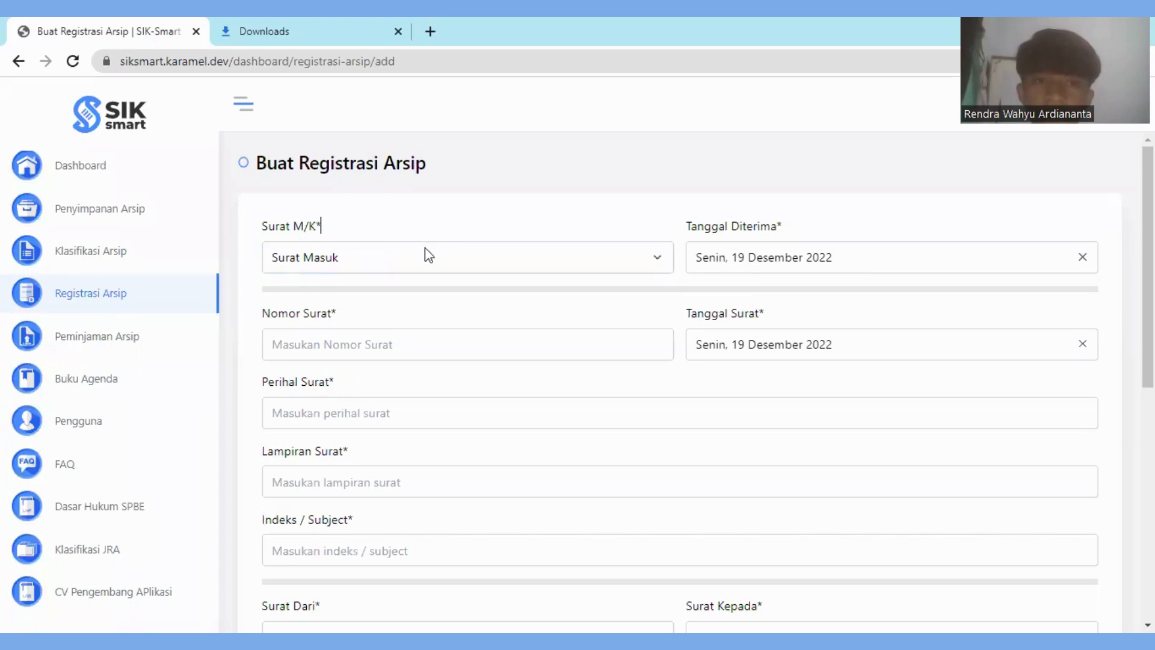
click(442, 257)
click(463, 207)
- Set the letter date (Tanggal Surat) to Senin, 8 Agustus 2022
click(749, 344)
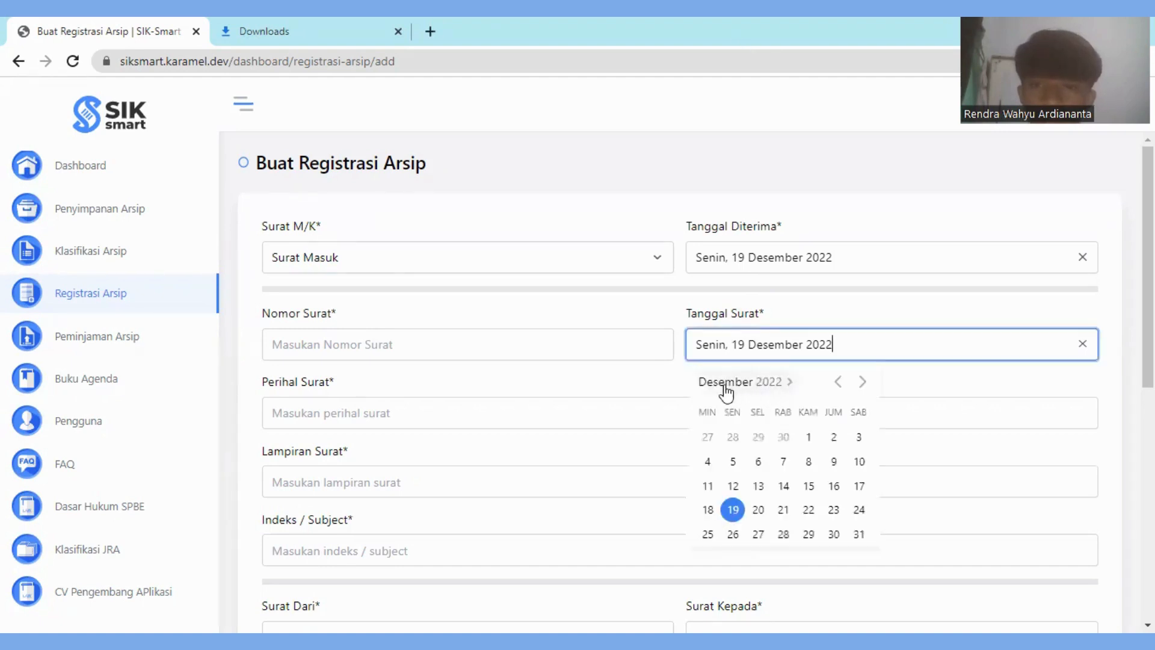
click(725, 381)
click(848, 456)
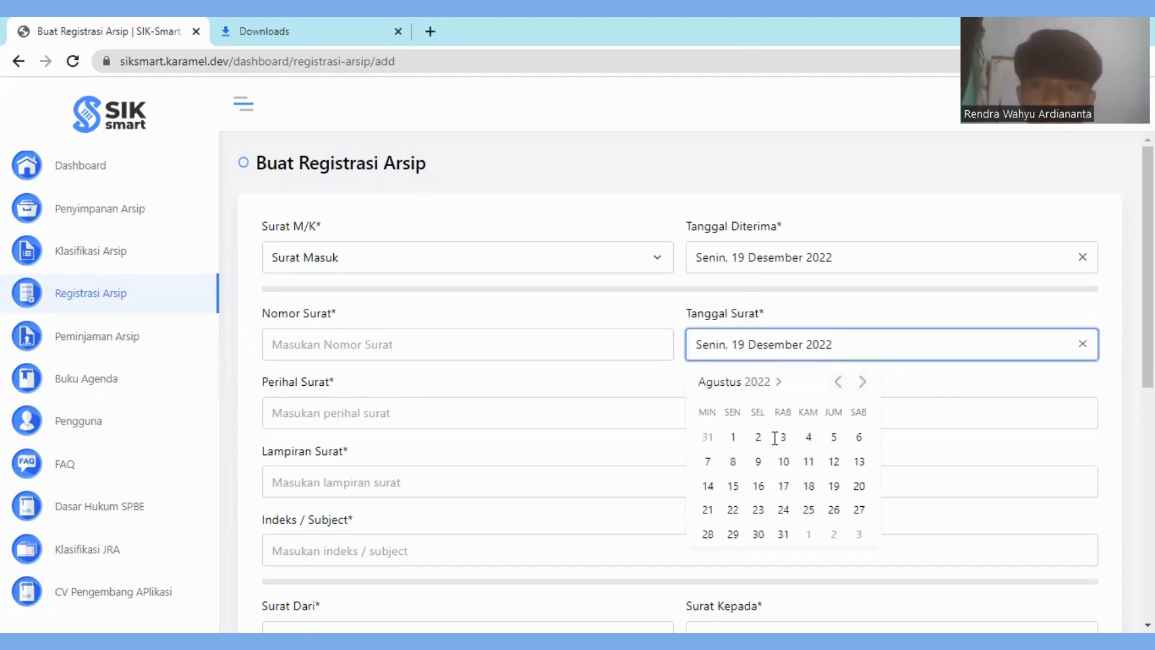
click(766, 461)
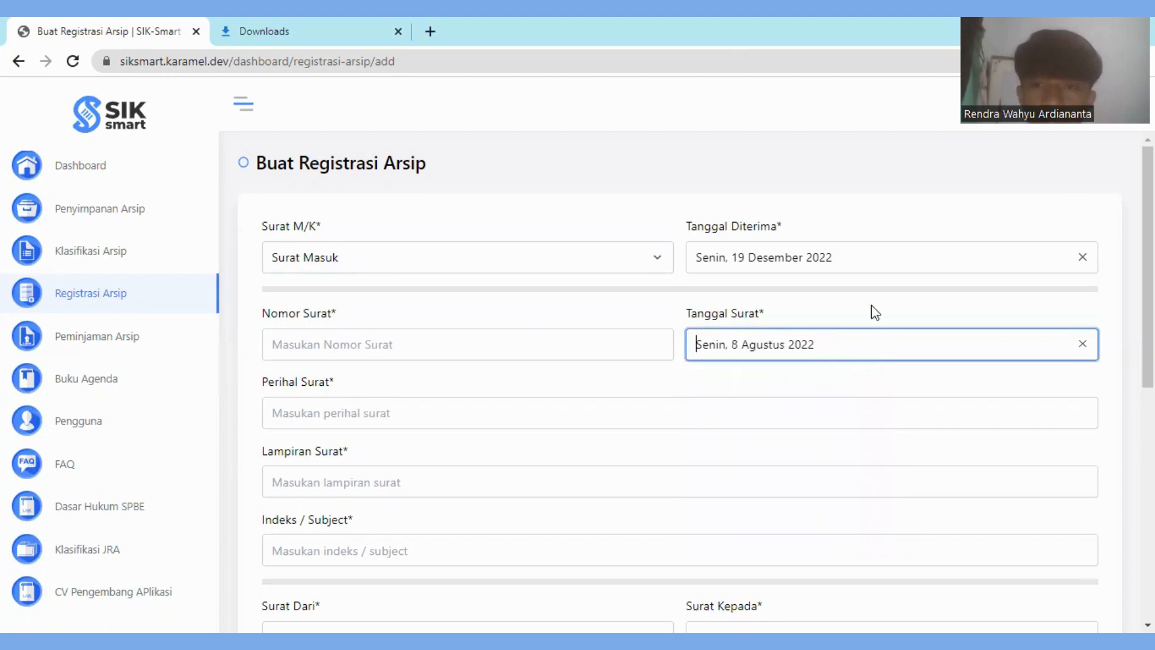
- Set the date received (Tanggal Diterima) to Selasa, 9 Agustus 2022
click(773, 250)
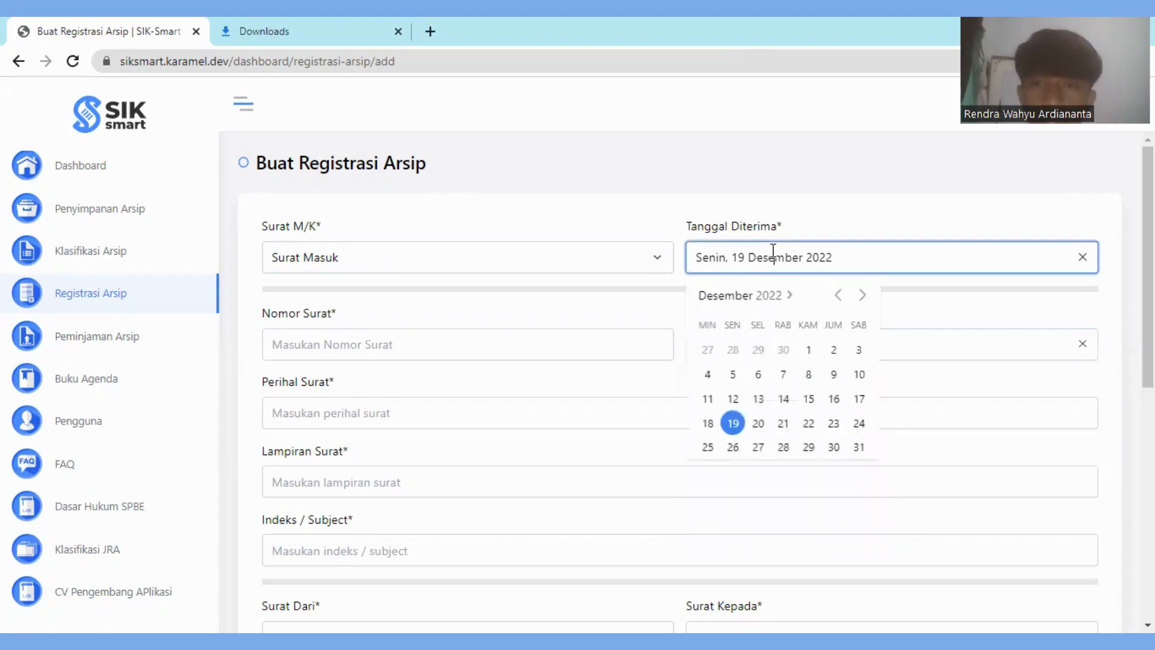
click(737, 296)
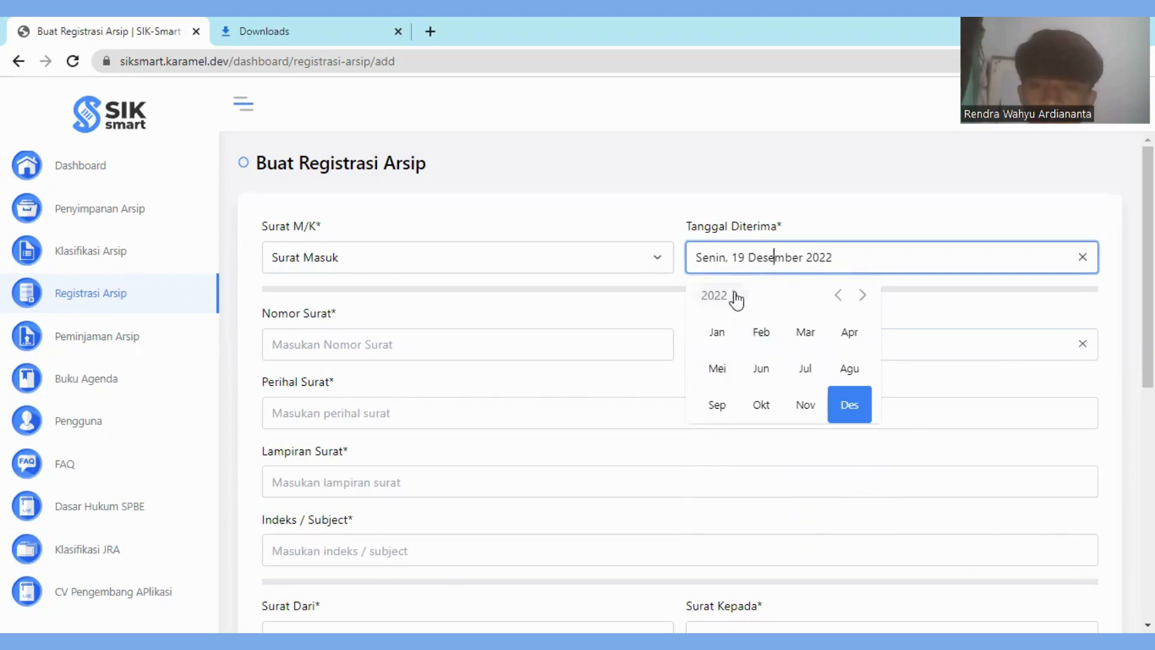
click(832, 297)
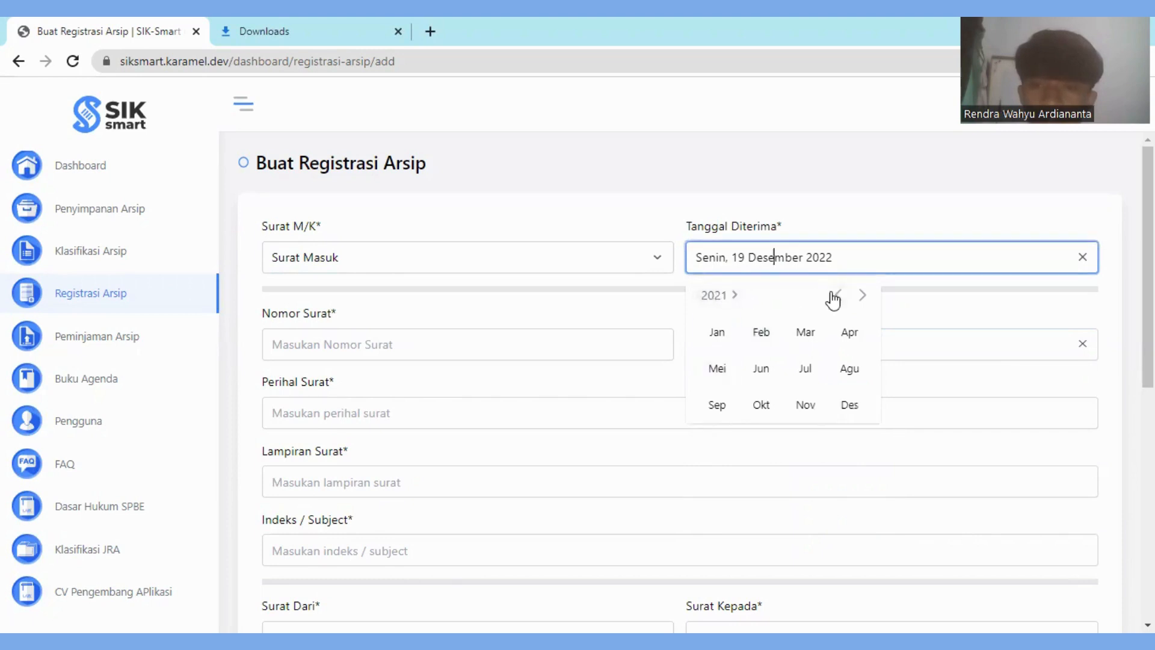
click(863, 296)
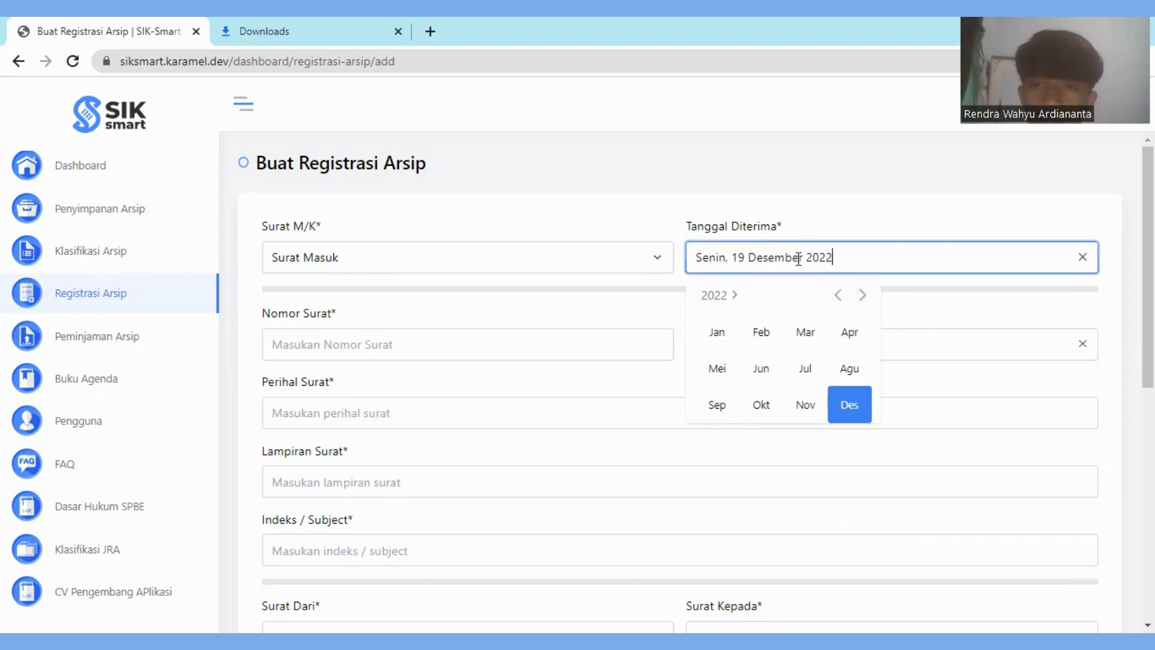
click(848, 368)
key(Return)
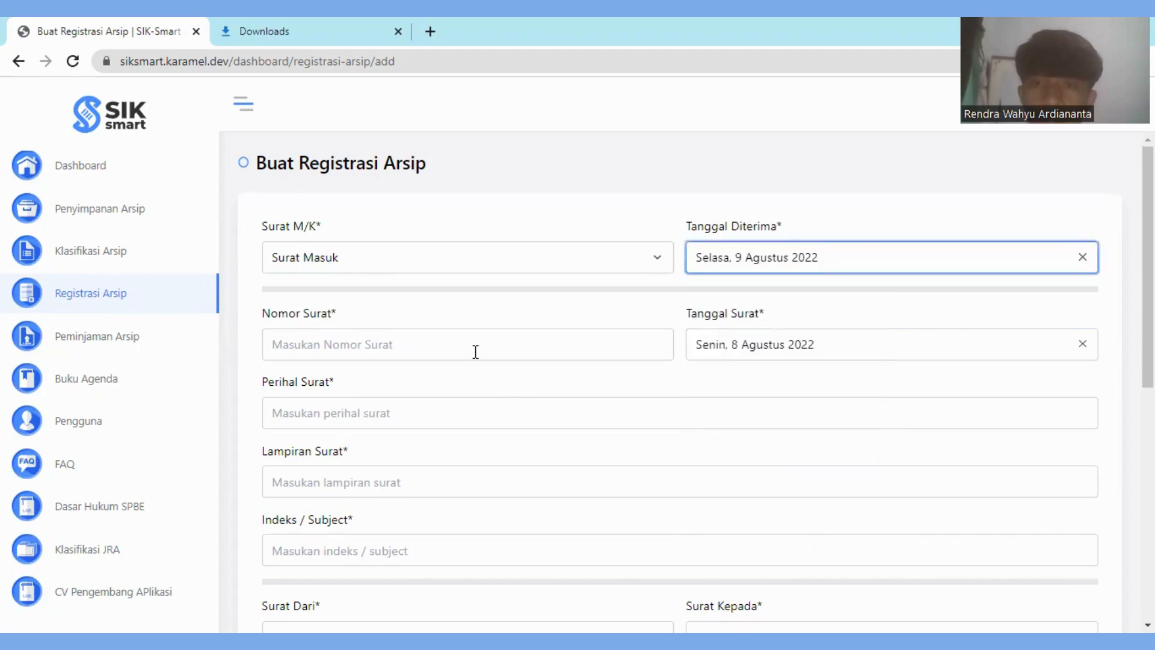
- Enter 103/UN27.21.3.11/PT.01.05/2022 as the letter number (Nomor Surat)
click(381, 352)
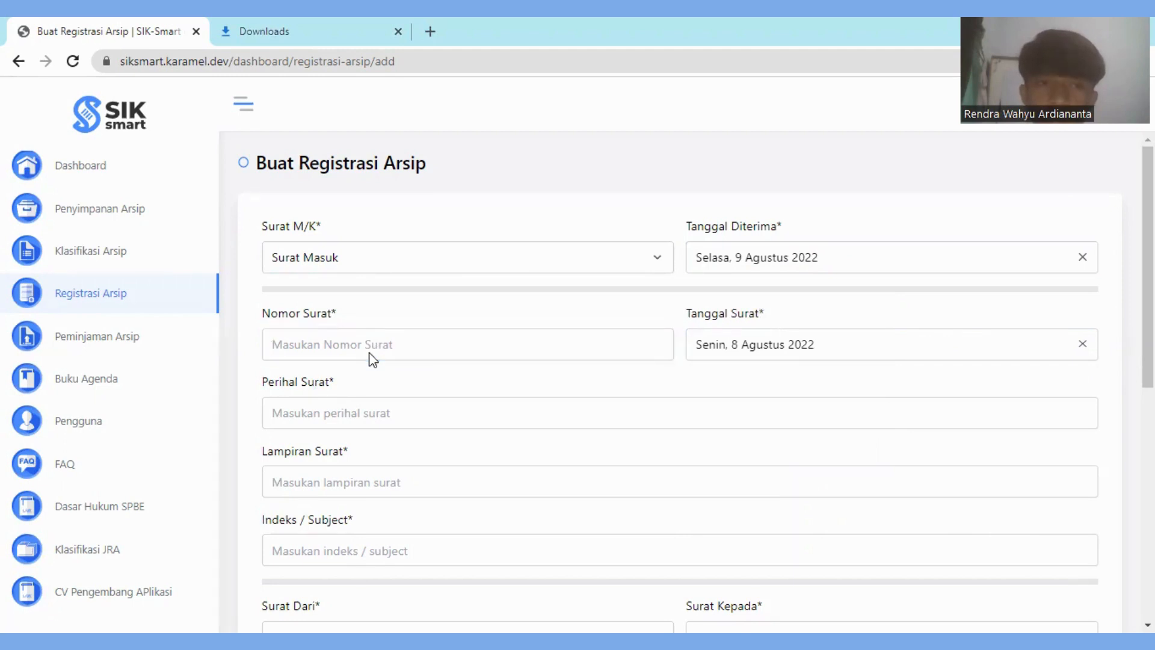
click(492, 351)
text(103/UN27.21.3.11/PT.01.05/2022)
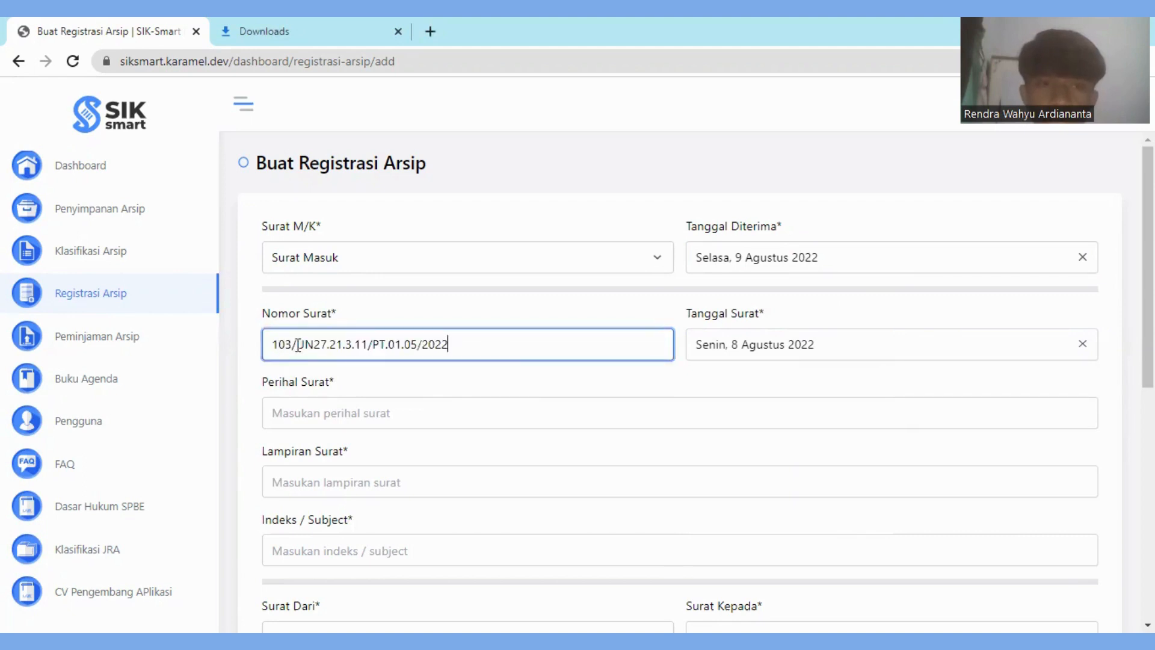
click(330, 401)
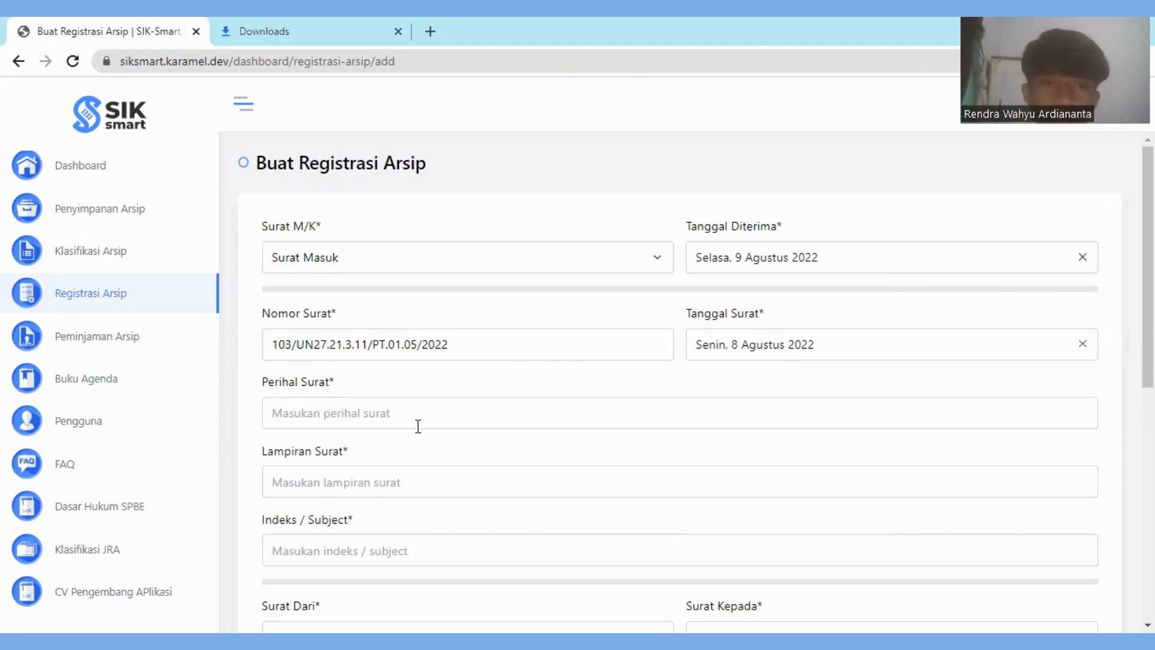
- Enter "Undangan Audensi Agenda Kegiatan" as Perihal Surat and "-" as Lampiran Surat
click(408, 419)
text(Undangan Audensi Agenda Kegiatan)
scroll(360, 409, down, 1)
click(334, 401)
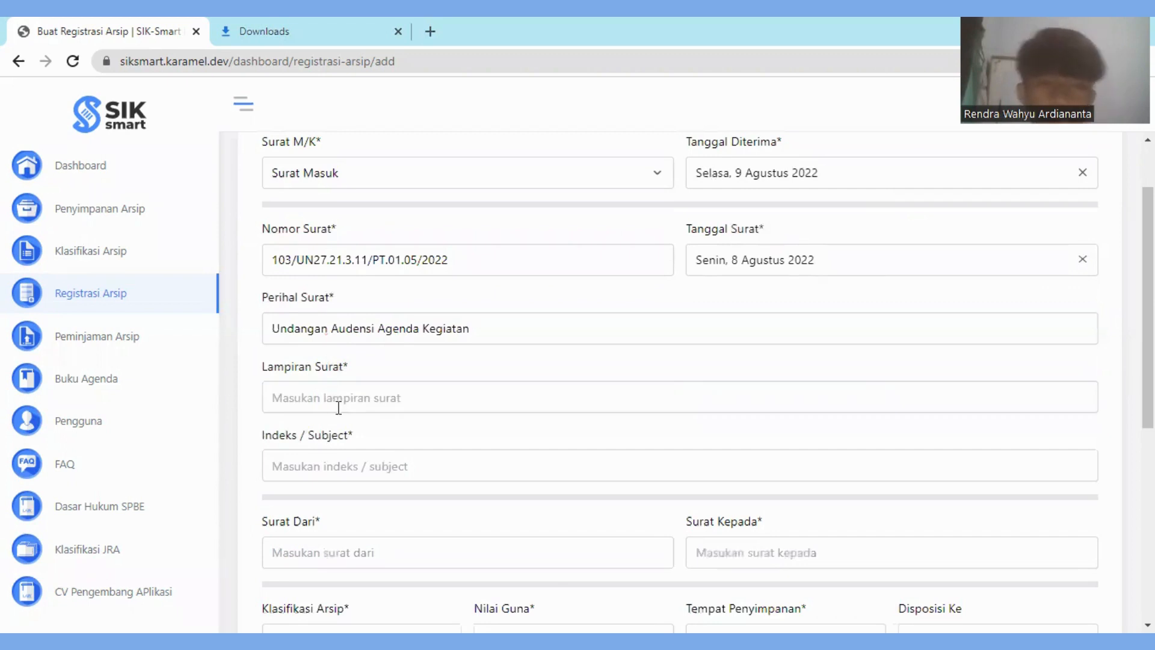
click(339, 408)
text(-)
key(Tab)
- Copy the Perihal Surat text "Undangan Audensi Agenda Kegiatan" into Indeks / Subject
scroll(400, 360, down, 1)
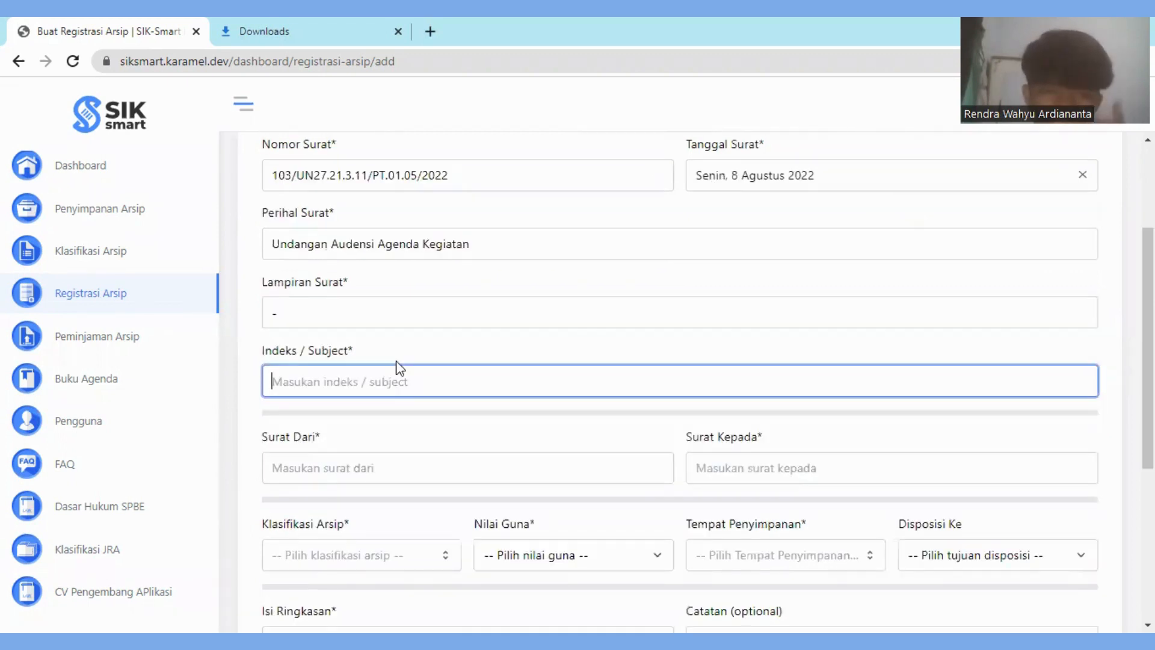
scroll(335, 465, up, 1)
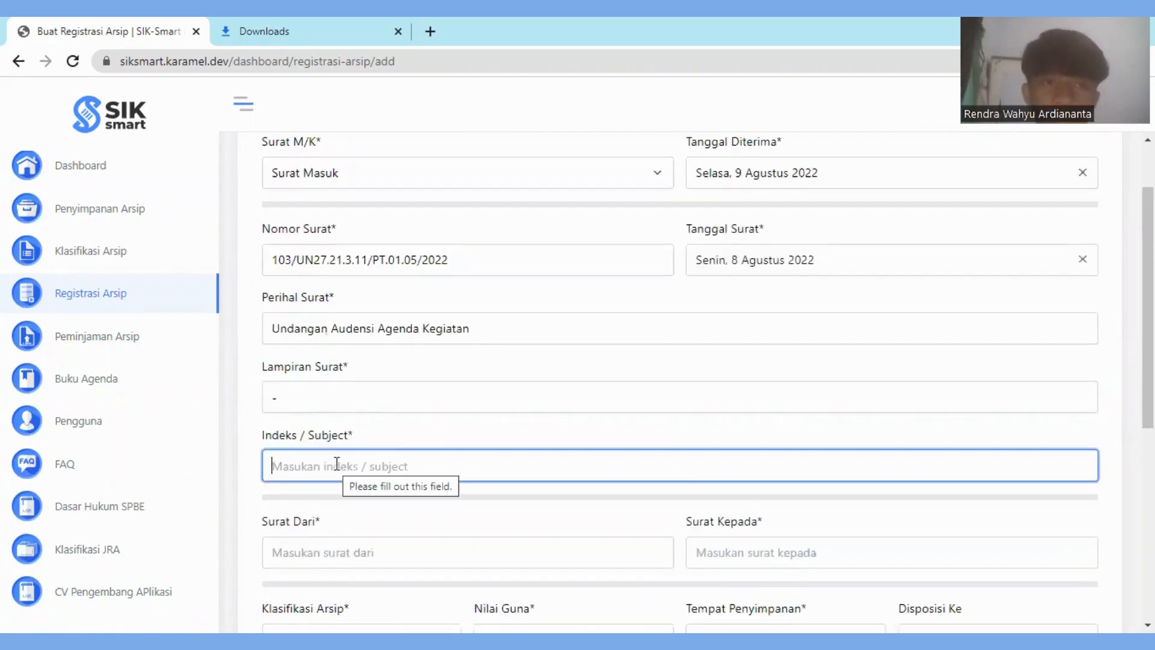
click(434, 327)
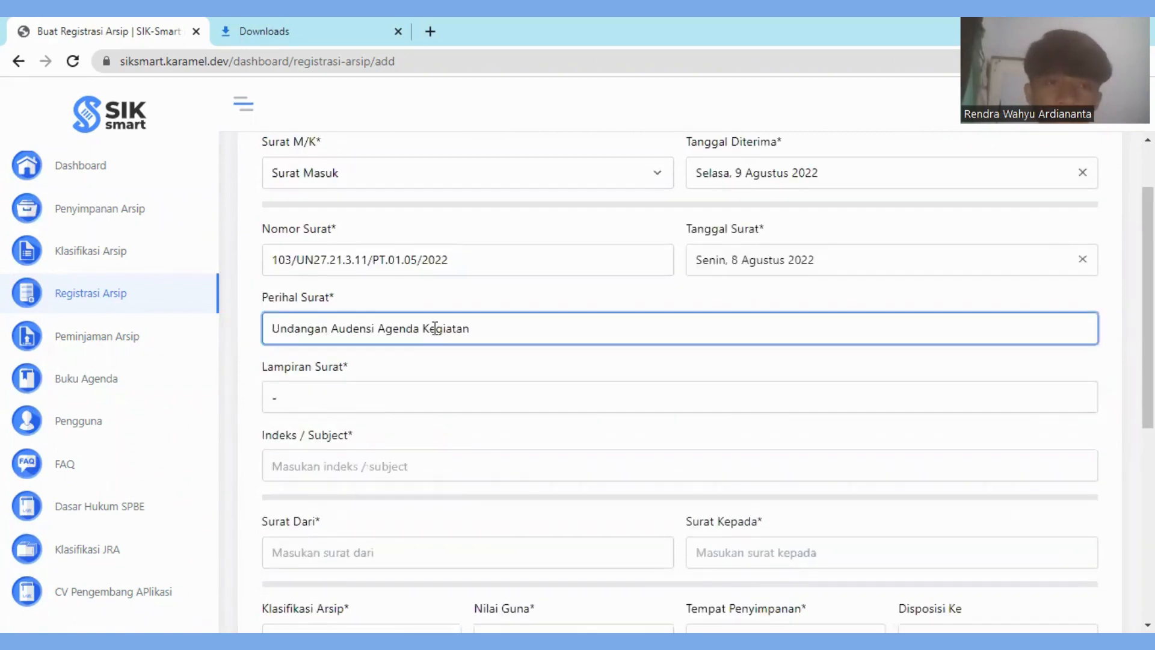
drag(469, 328, 335, 459)
key(ctrl+c)
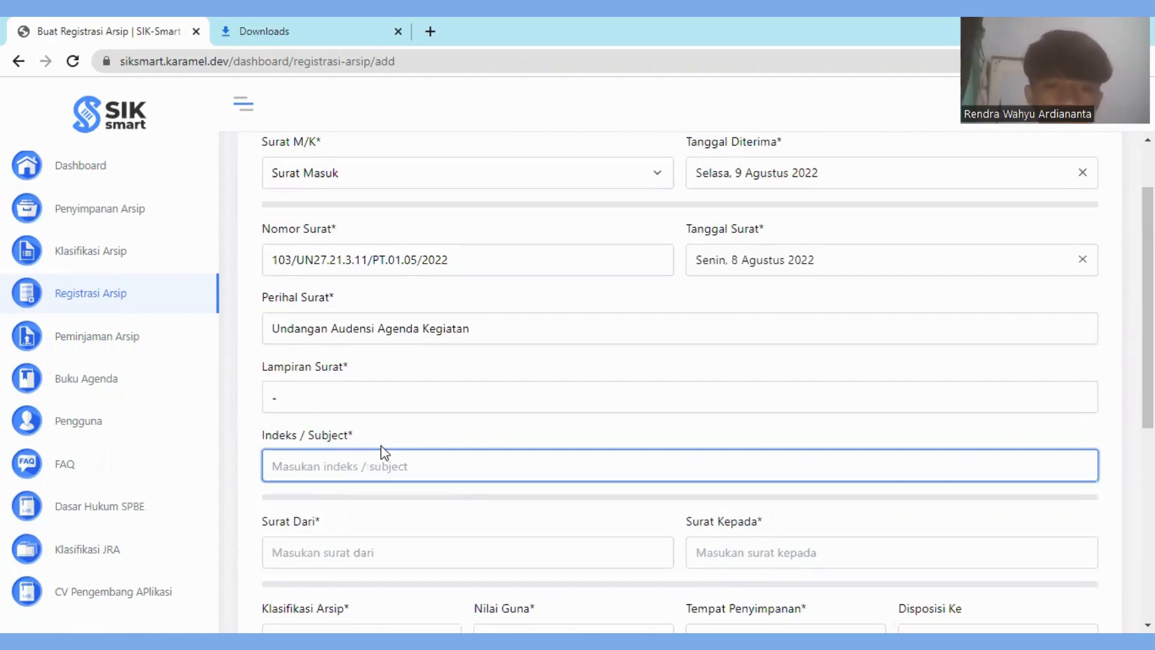
click(381, 451)
key(ctrl+v)
scroll(372, 391, down, 3)
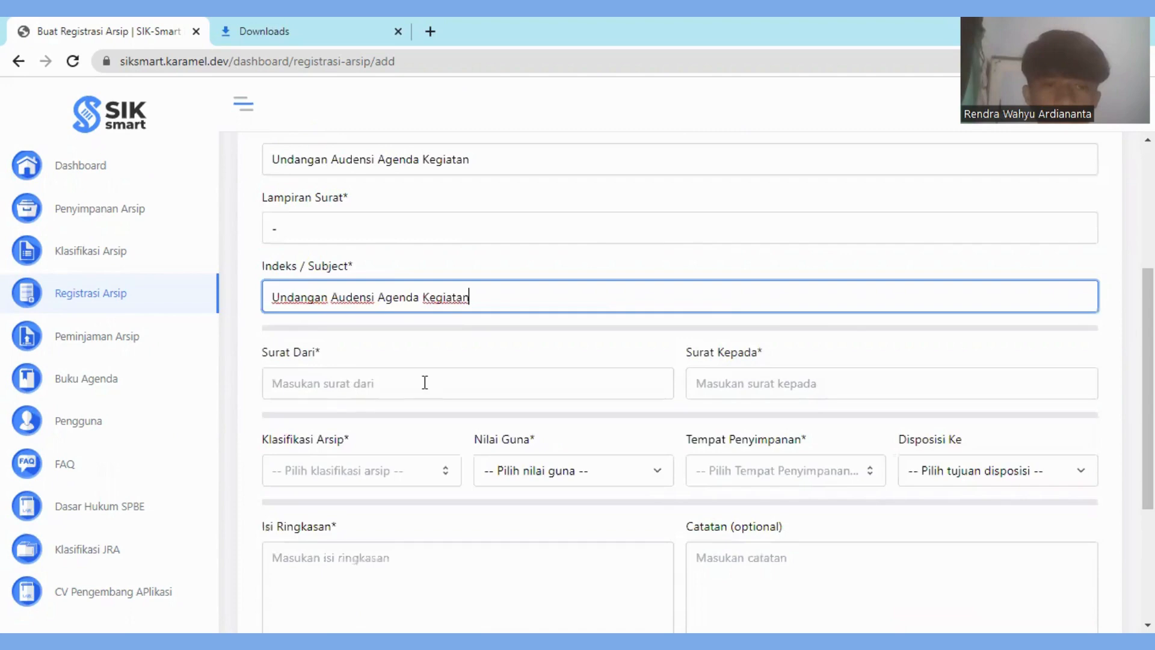
click(425, 381)
scroll(425, 382, up, 4)
scroll(424, 381, down, 4)
scroll(425, 381, up, 2)
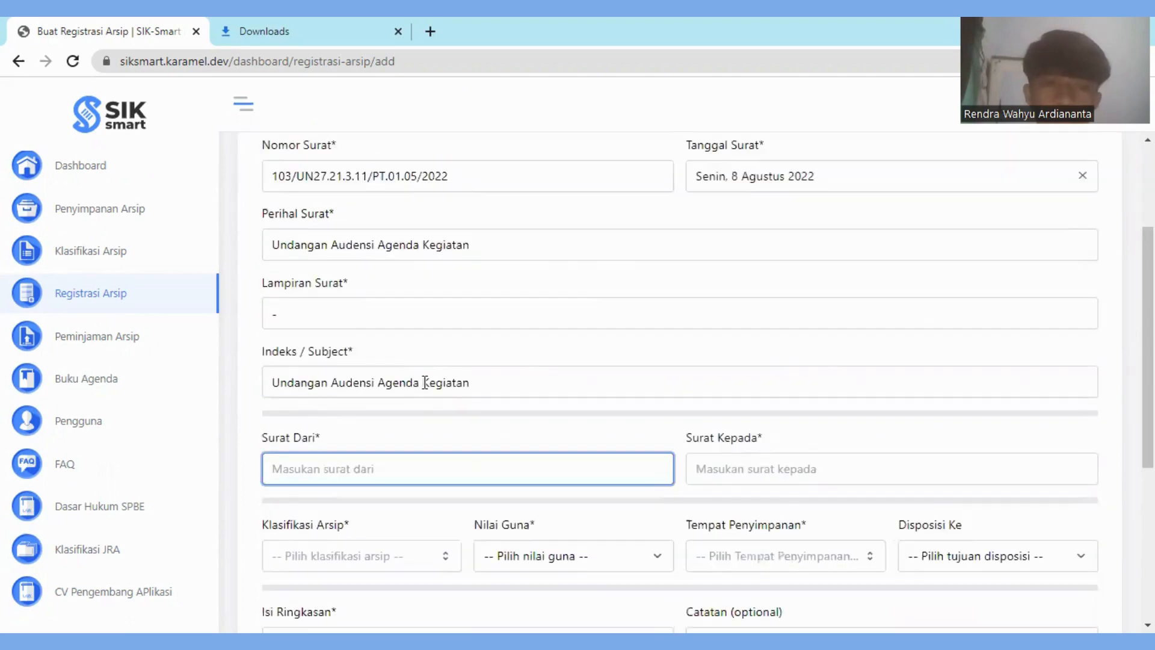
scroll(425, 382, up, 3)
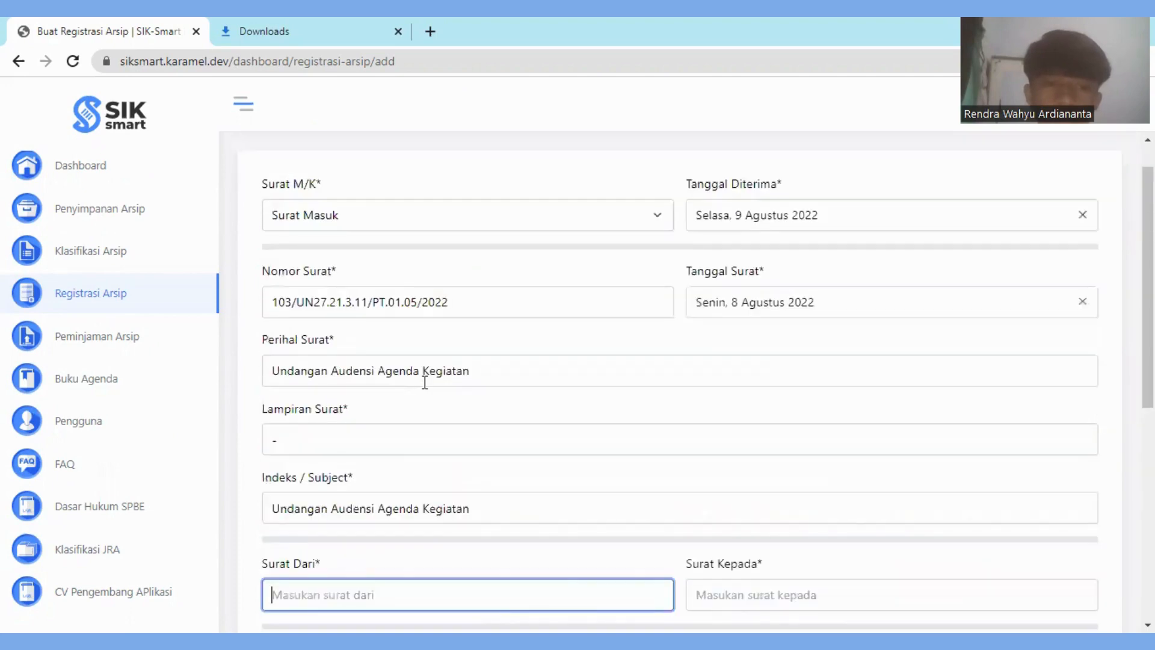
scroll(681, 544, down, 1)
click(694, 547)
click(538, 545)
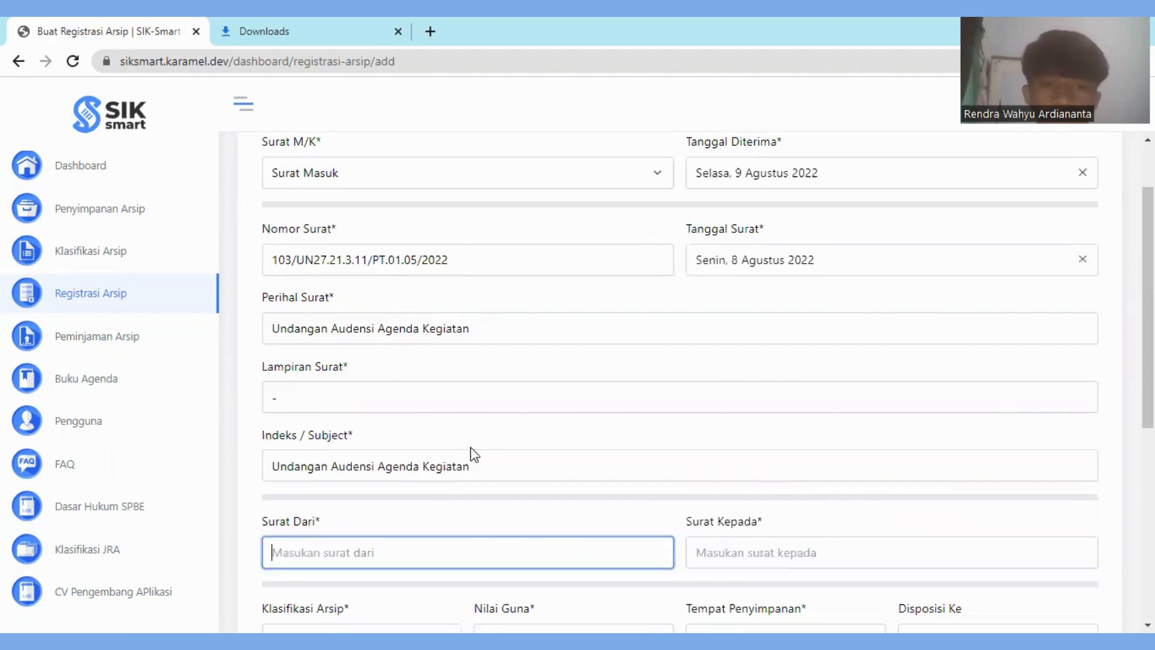
scroll(310, 417, down, 3)
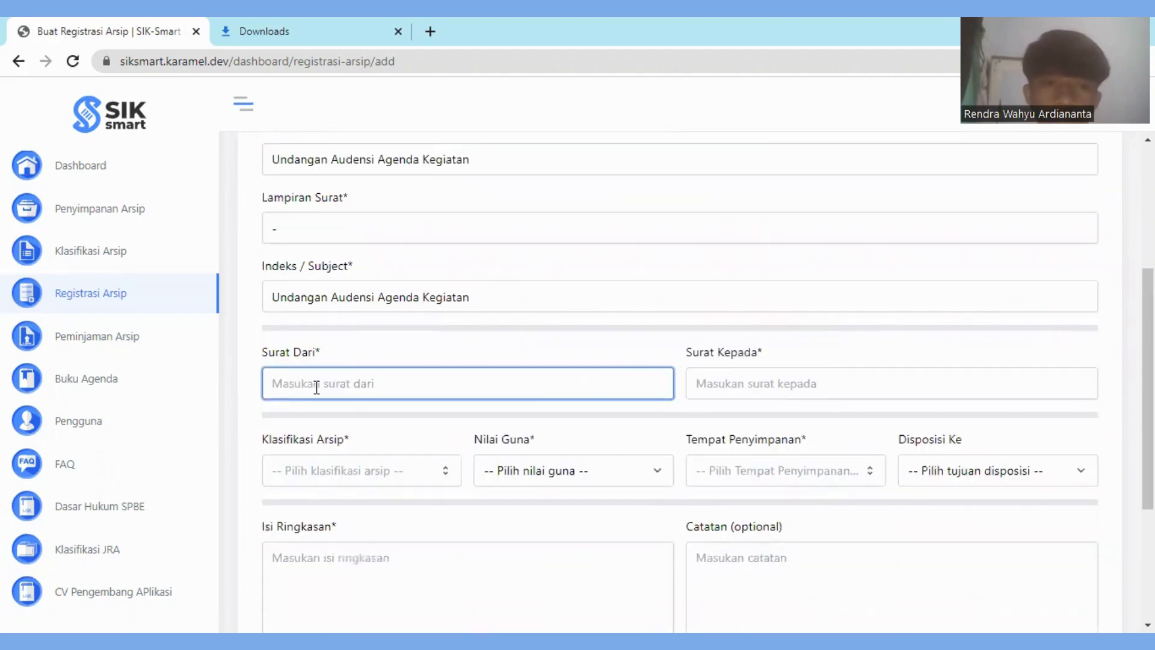
scroll(314, 388, up, 3)
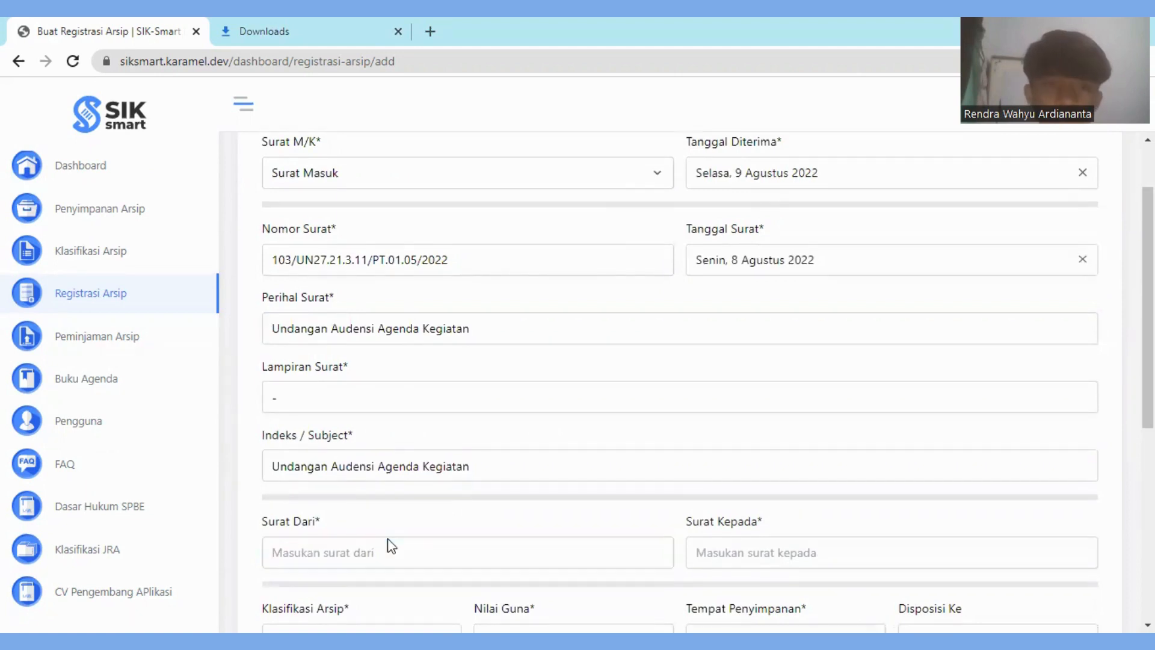
- Enter "Program Studi DIII Manajemen Administrasi" as the letter's sender in Surat Dari
click(436, 540)
text(Pr)
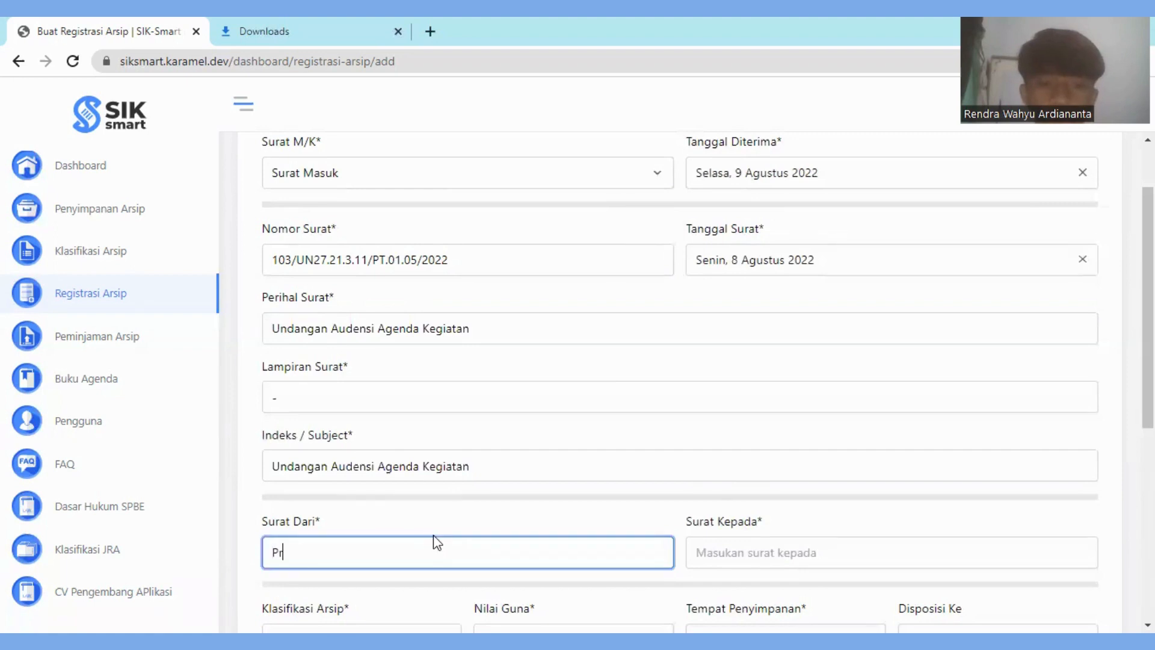
text(ogram Studi)
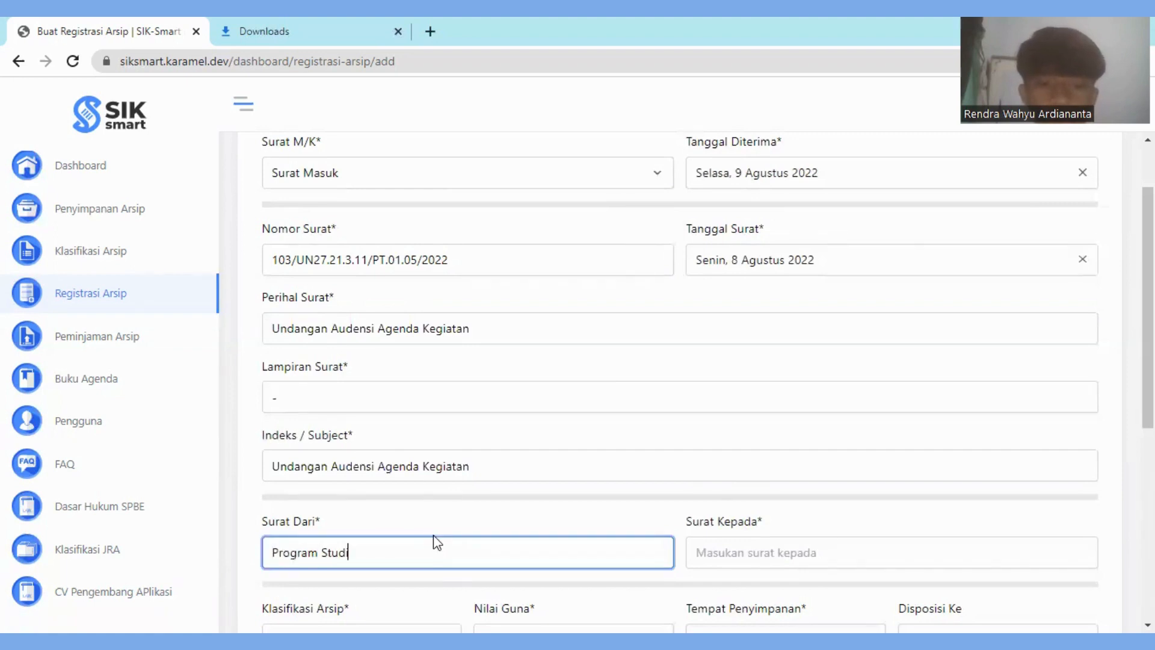
text( DII)
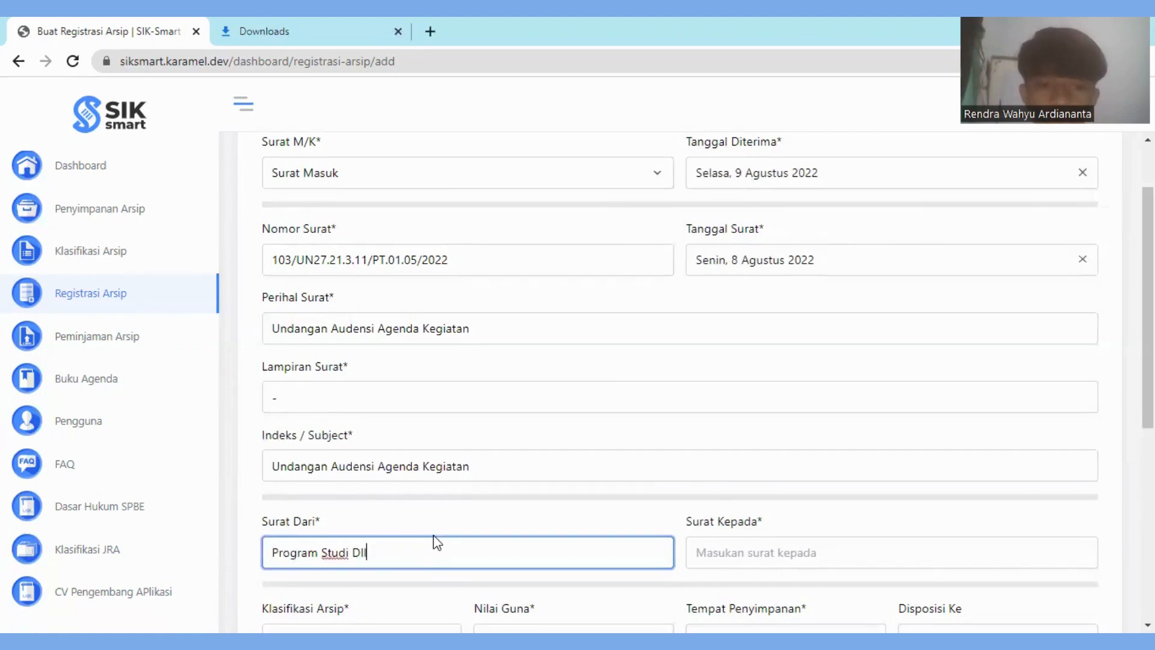
text(I Manajemen ADmin)
key(BackSpace)
key(BackSpace)
key(BackSpace)
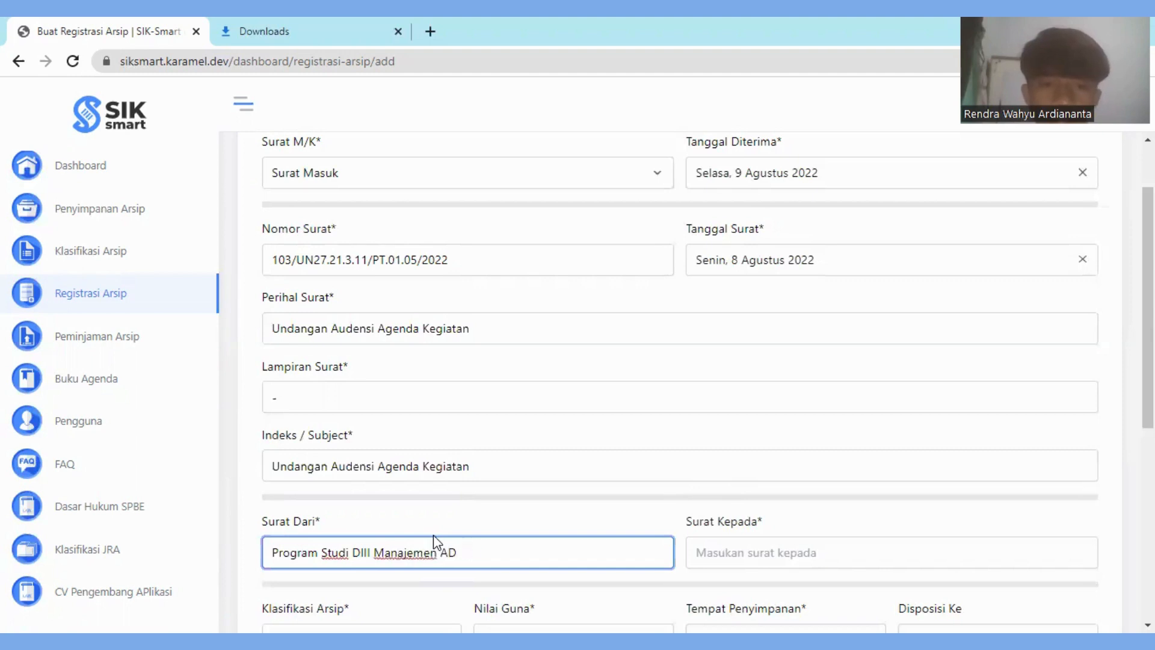
text(ministrasi)
key(Tab)
scroll(577, 451, down, 3)
scroll(592, 427, up, 1)
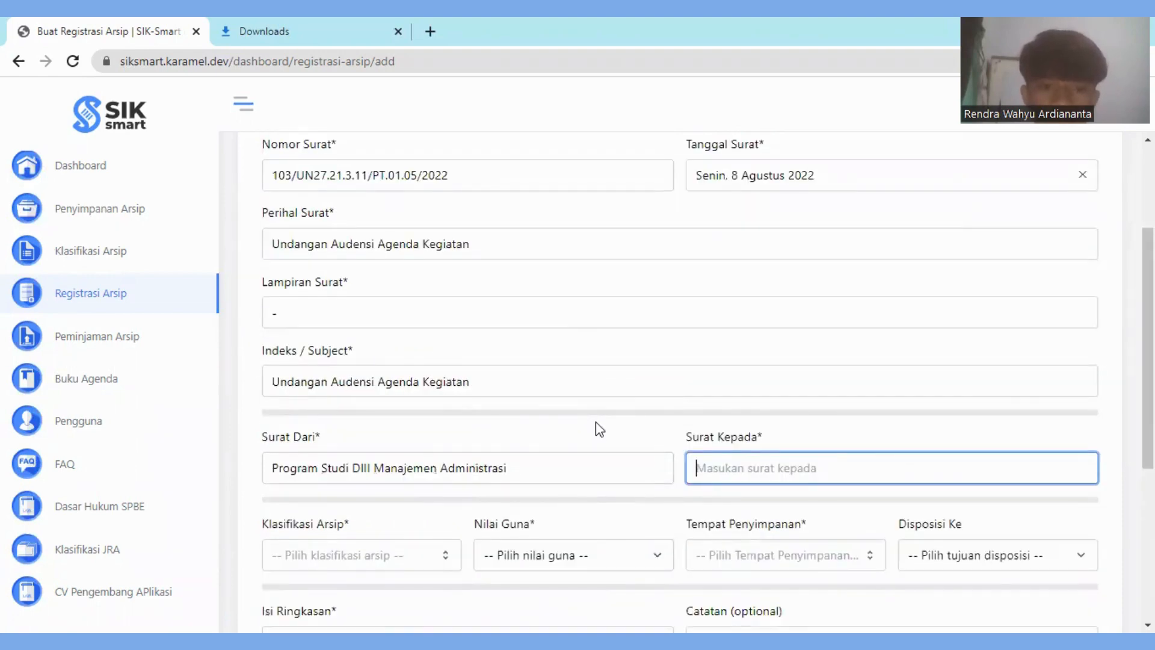
- Enter "Pemerintah Desa Logede" as the letter's recipient in Surat Kepada
scroll(619, 445, up, 2)
scroll(692, 446, down, 2)
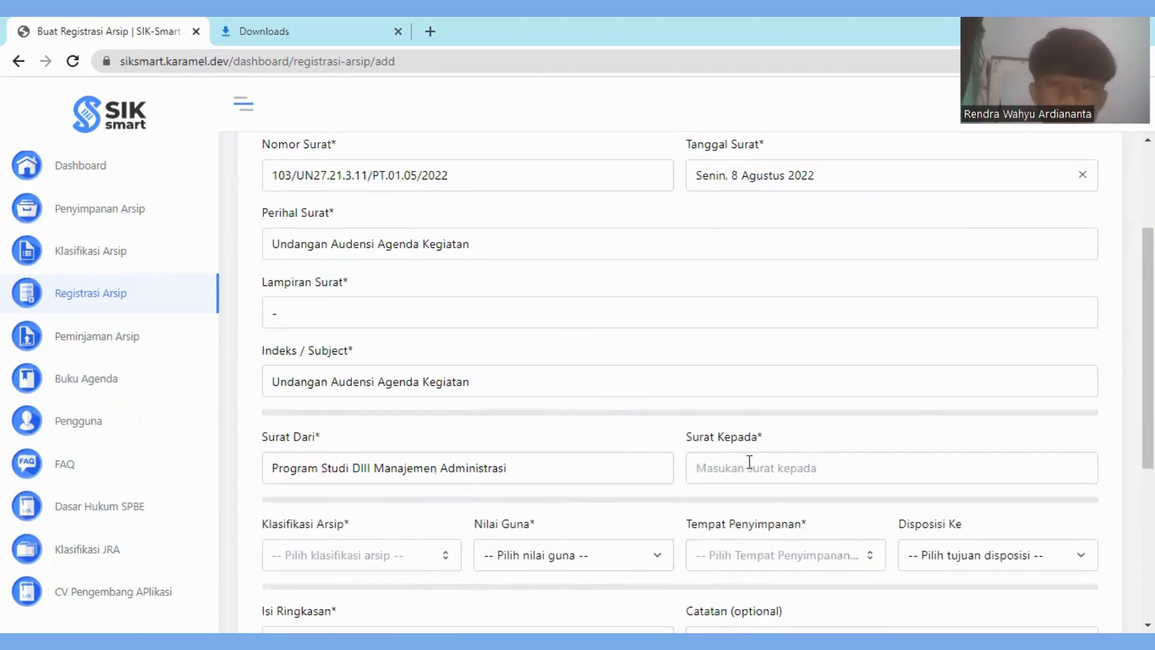
click(750, 461)
text(Pemerint)
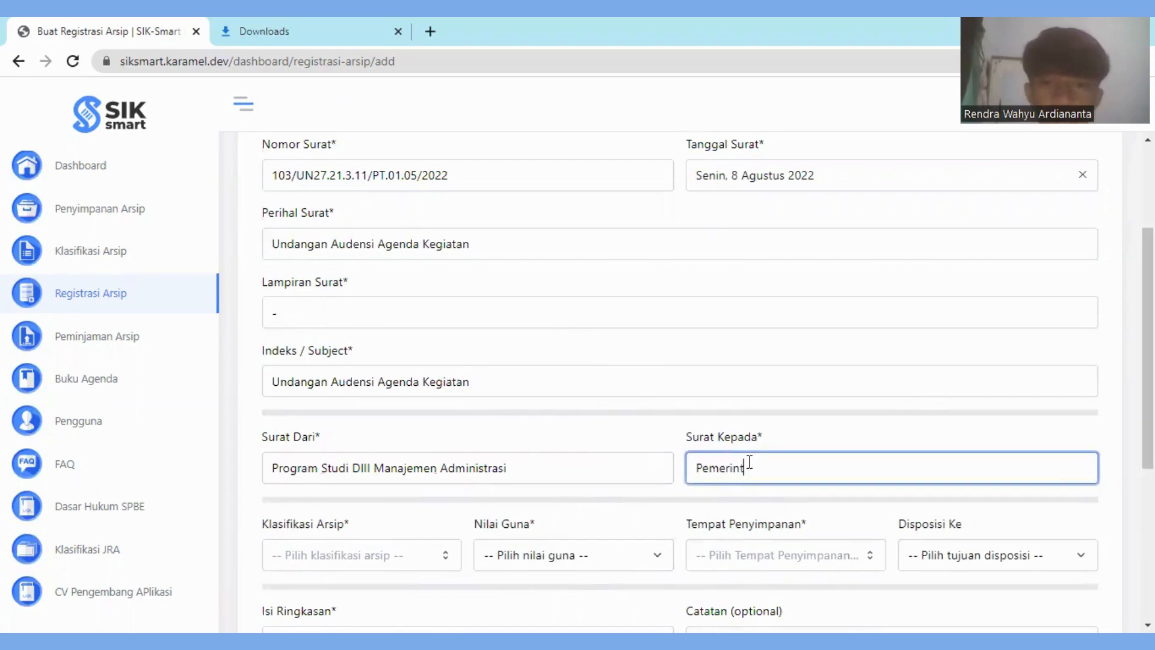
text(ah Desa Lo)
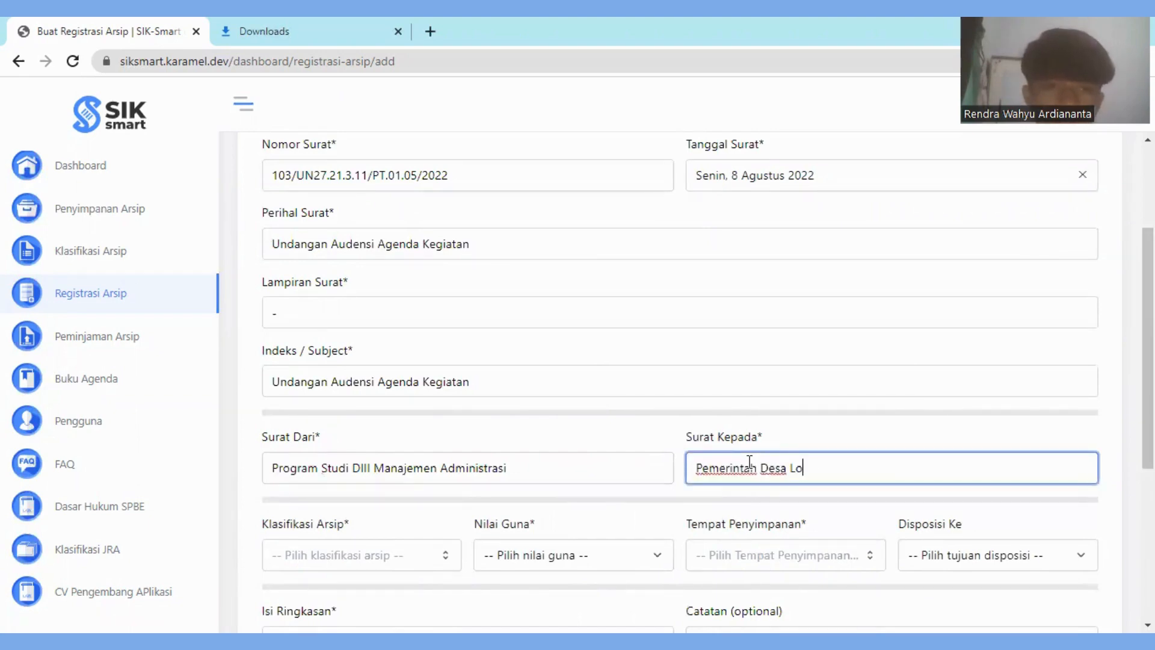
text(gede)
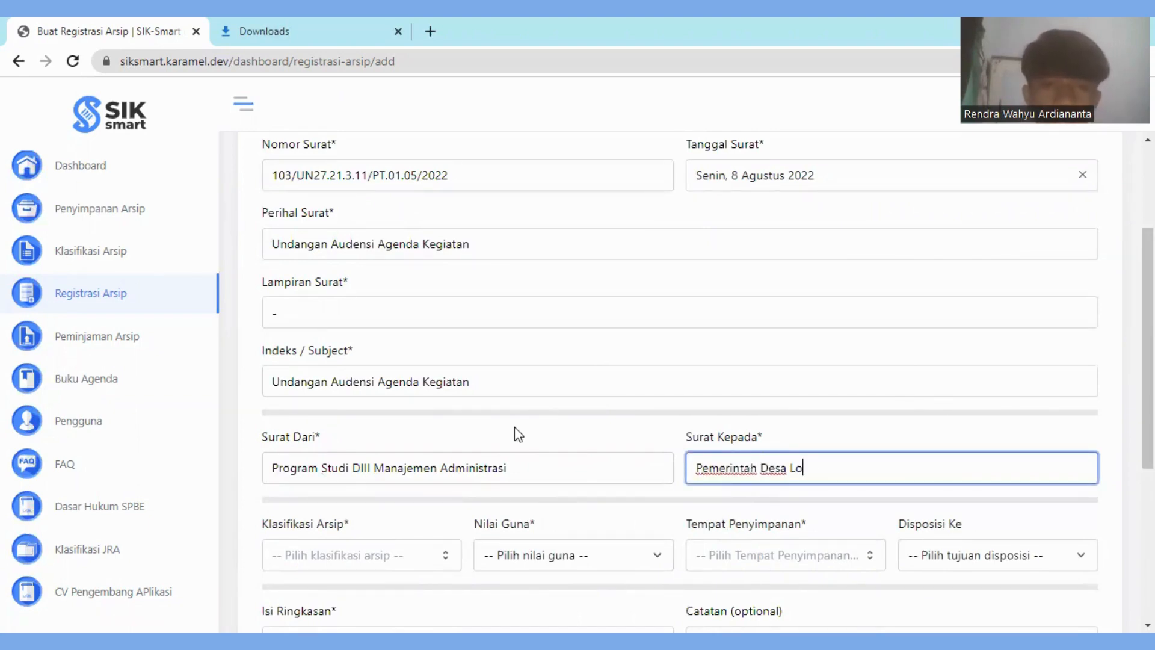
- Set Klasifikasi Arsip to 000 Umum zzz (2/5) by searching for 000
scroll(424, 390, down, 3)
scroll(421, 400, up, 2)
scroll(421, 403, down, 2)
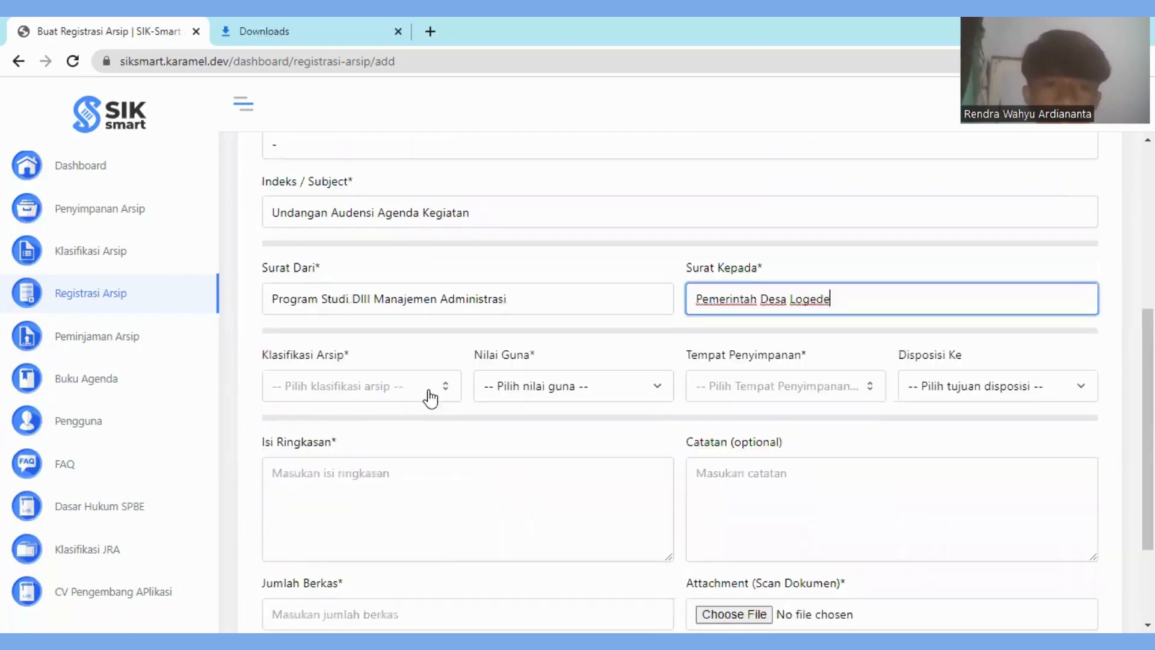
click(430, 392)
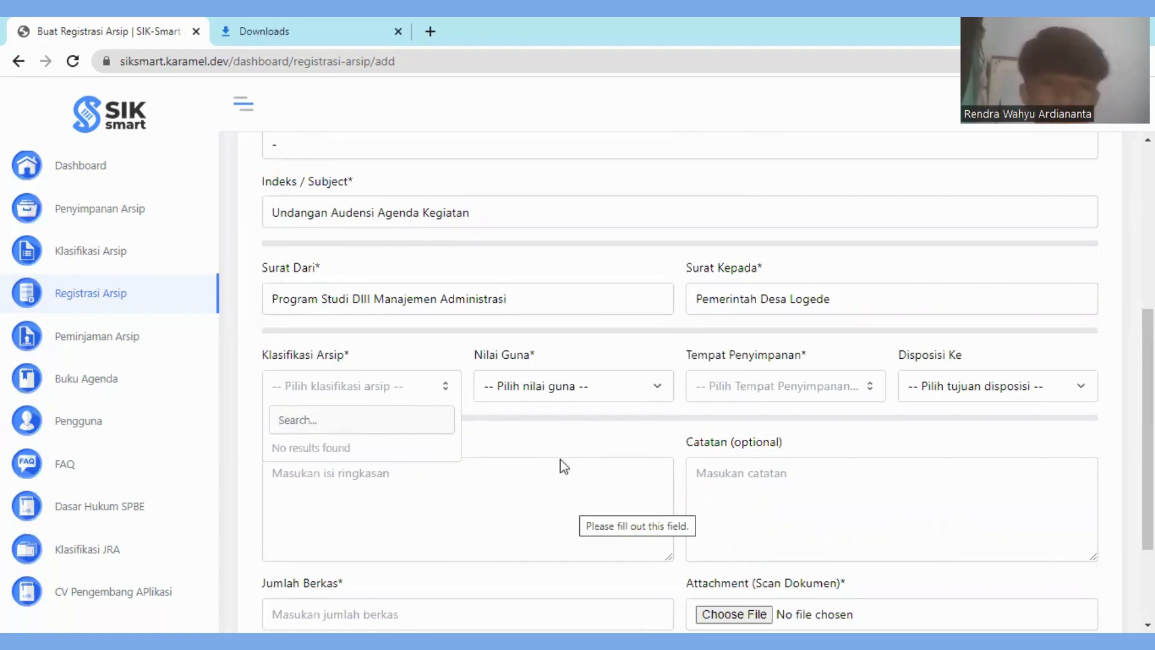
text(000)
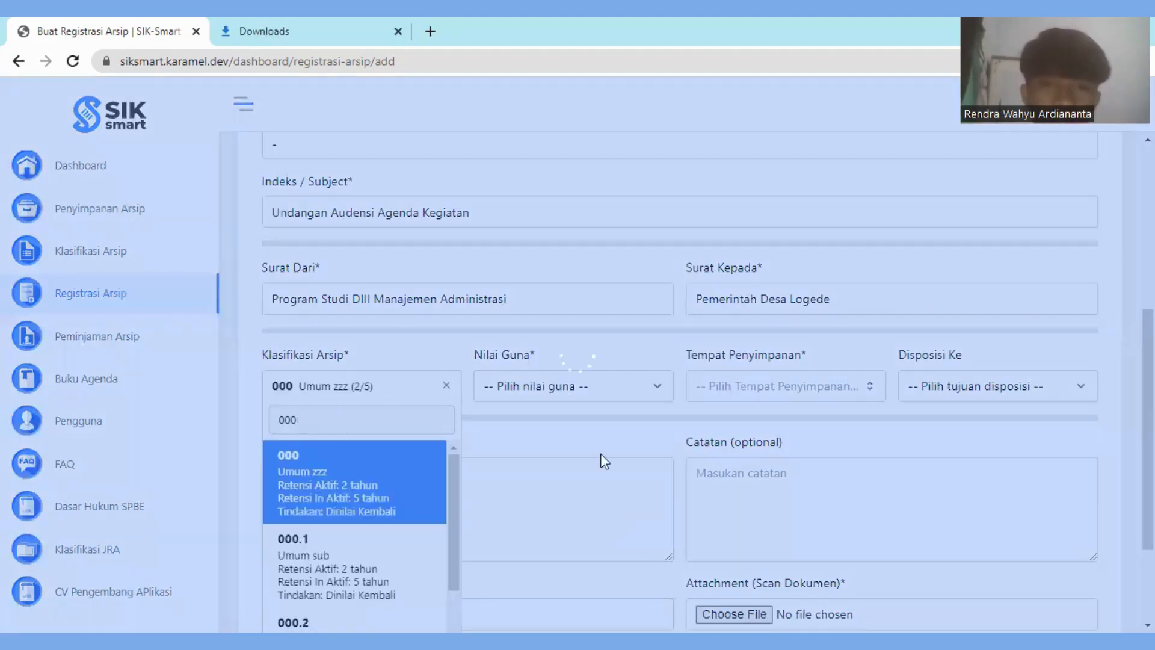
key(Return)
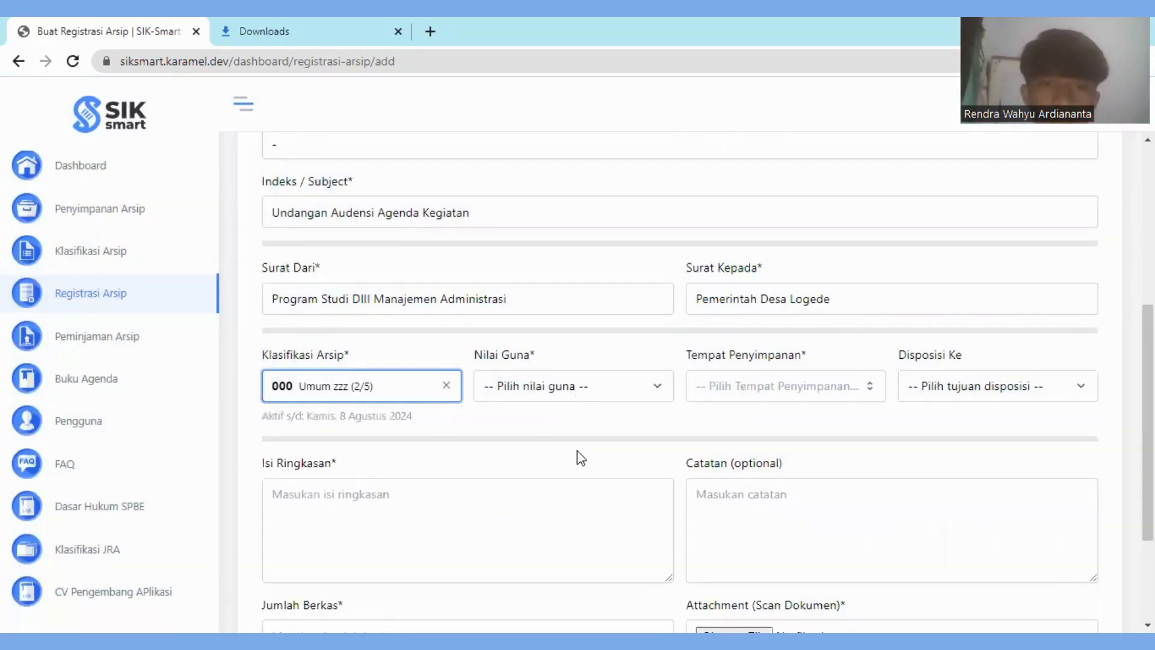
- Set Nilai Guna to Administratif and Tempat Penyimpanan to Filling 000 UMUM, Logede
click(553, 396)
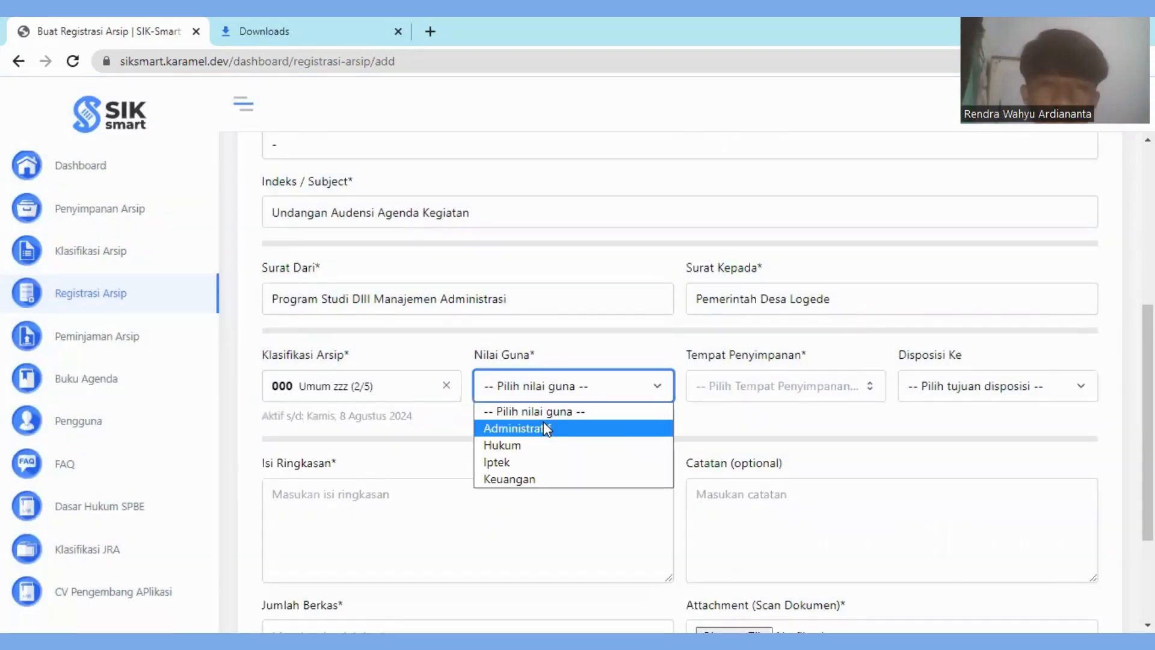
click(565, 426)
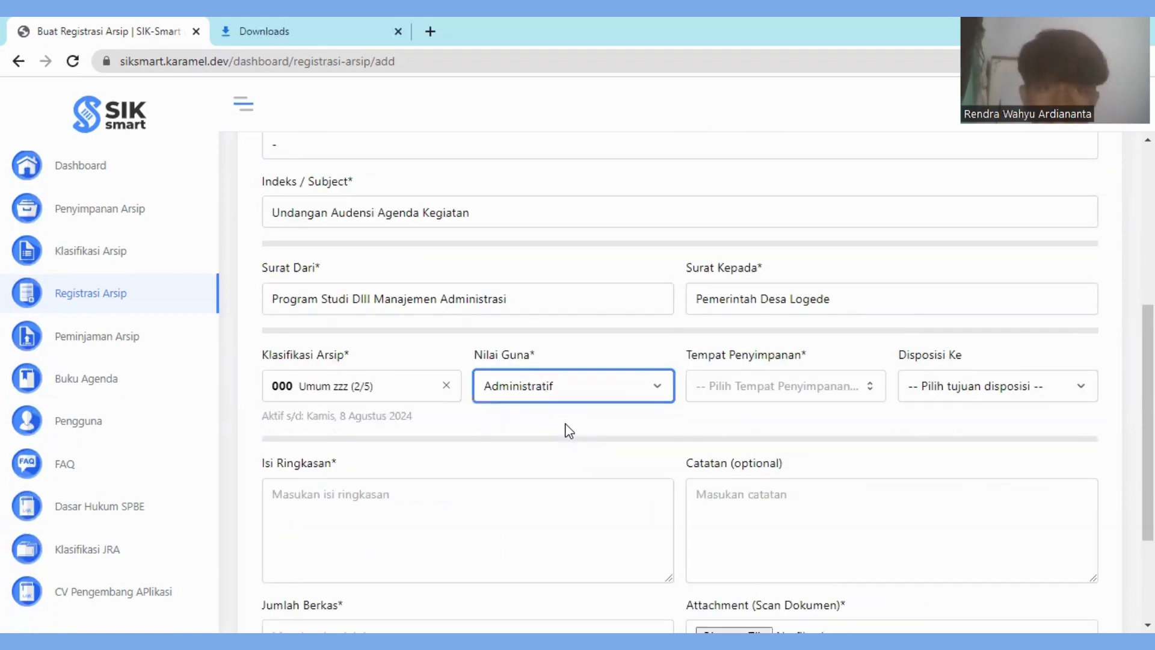
click(569, 430)
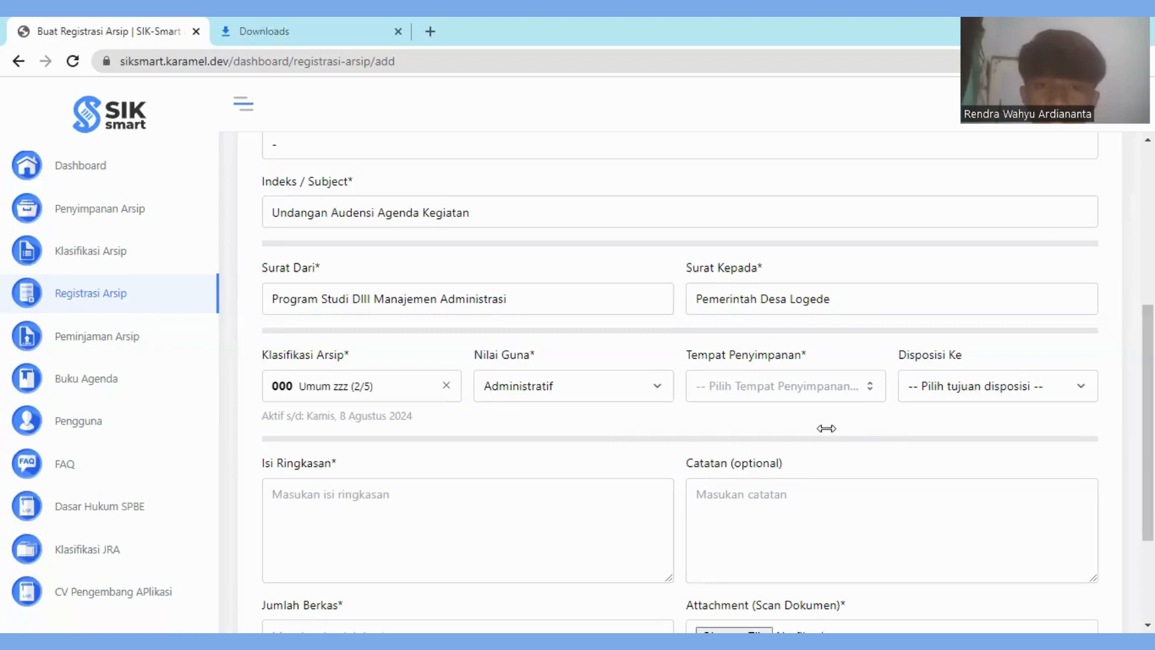
click(788, 395)
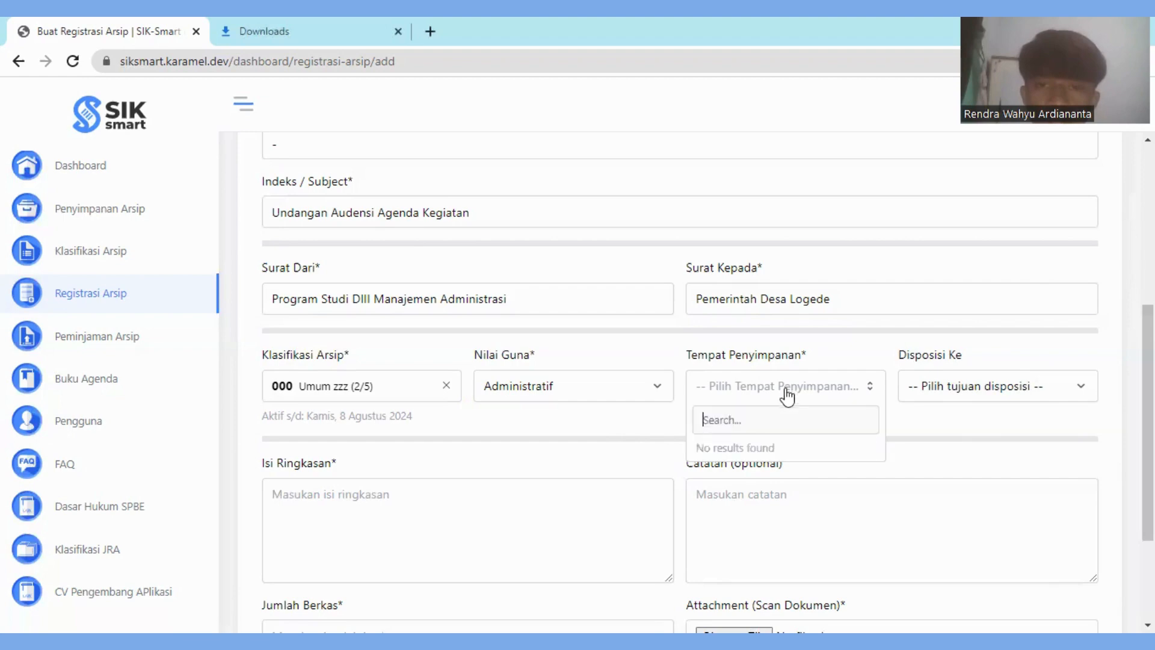
text(000)
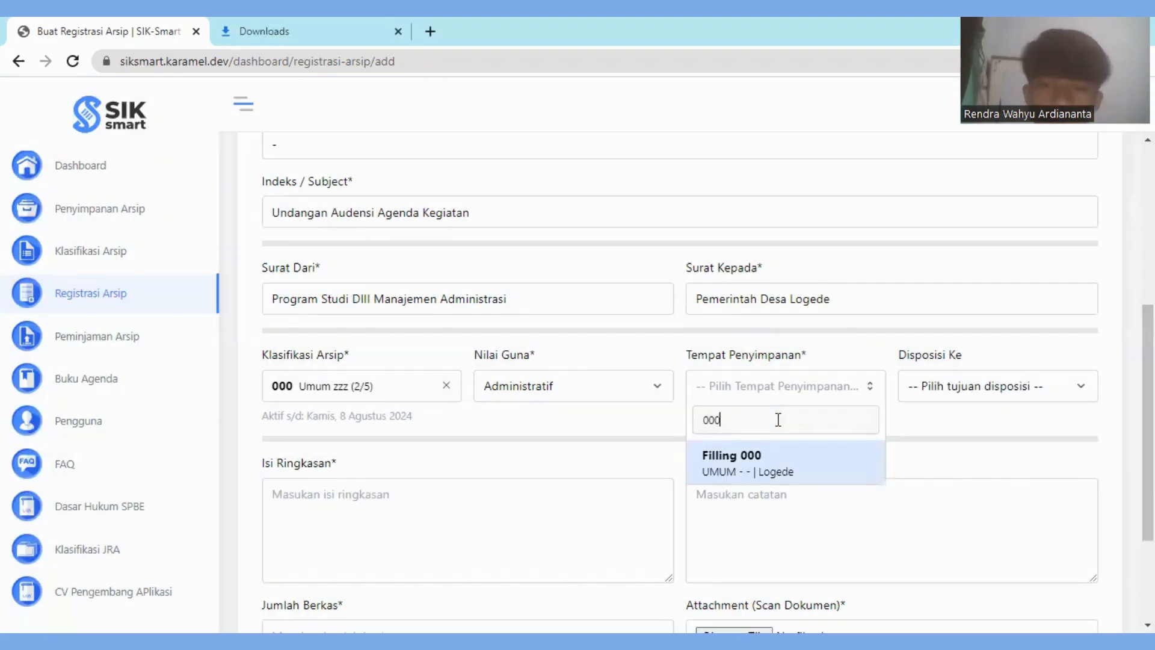
click(734, 471)
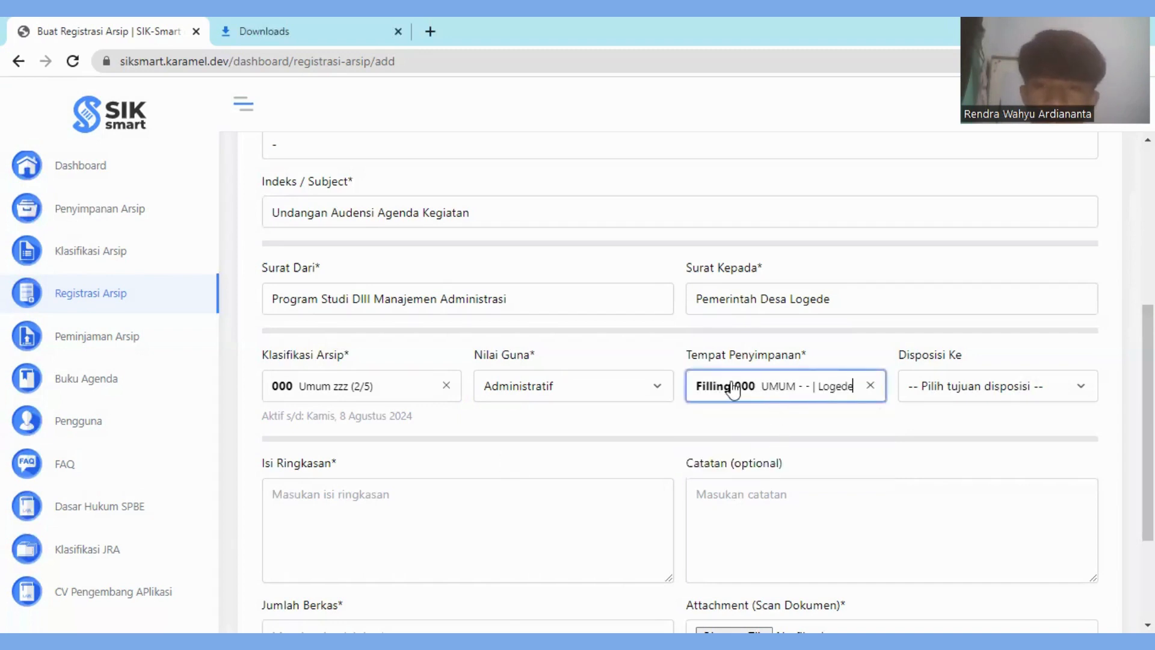
- Assign the first listed Logede person as the letter's disposition recipient in Disposisi Ke
click(987, 386)
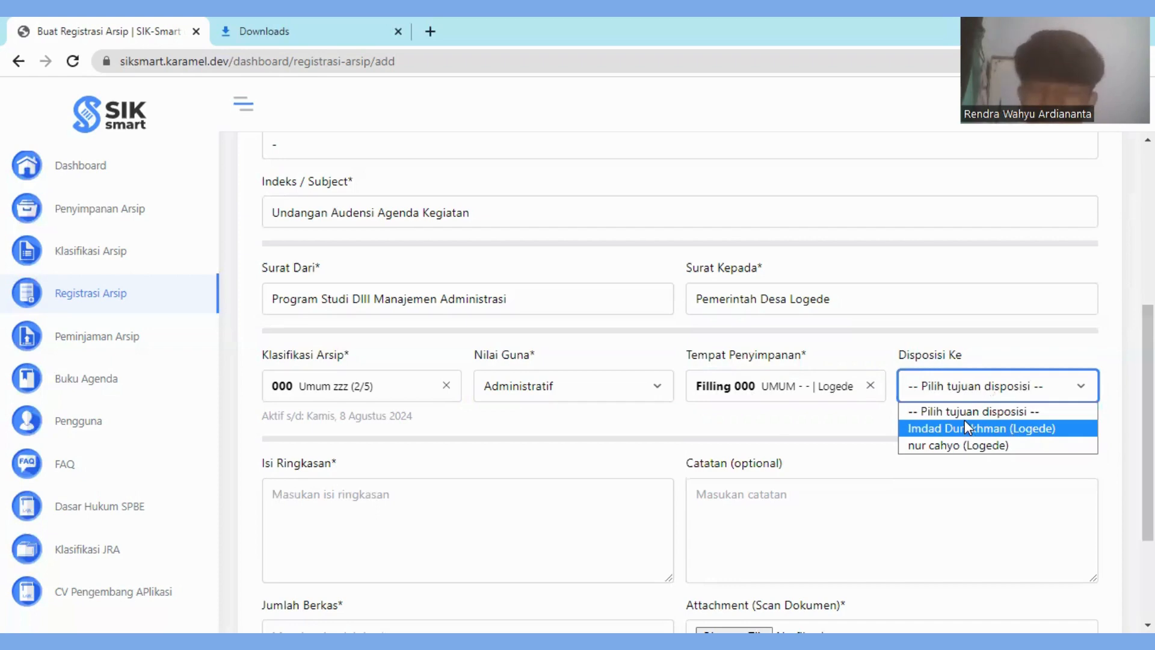
click(969, 392)
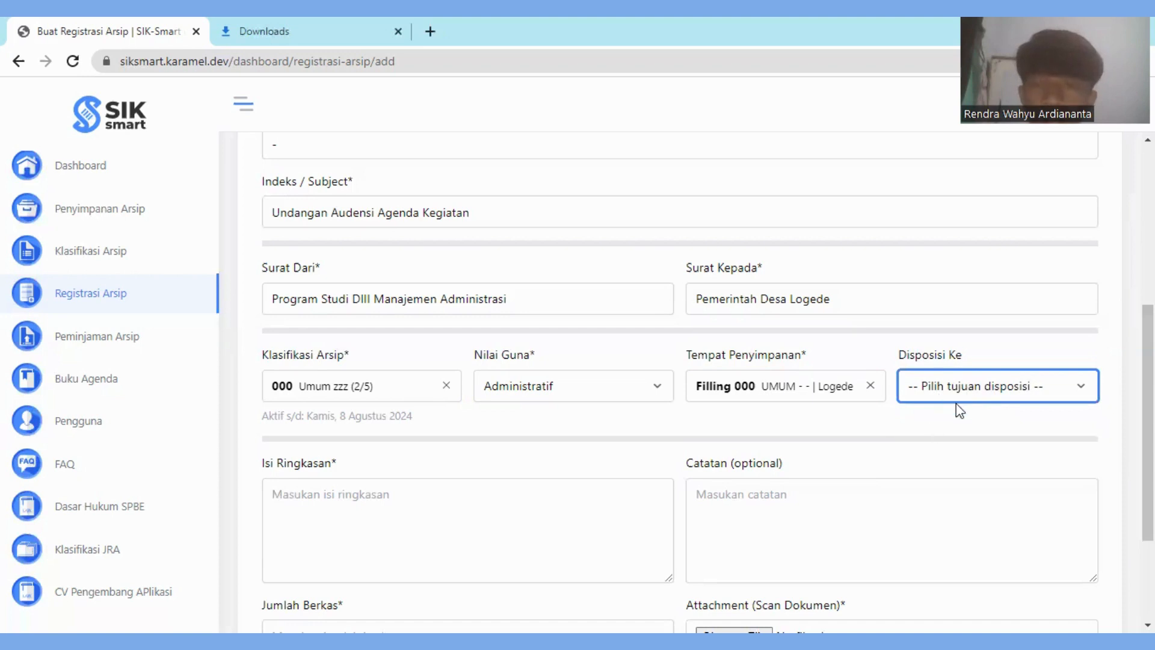
click(963, 398)
click(969, 428)
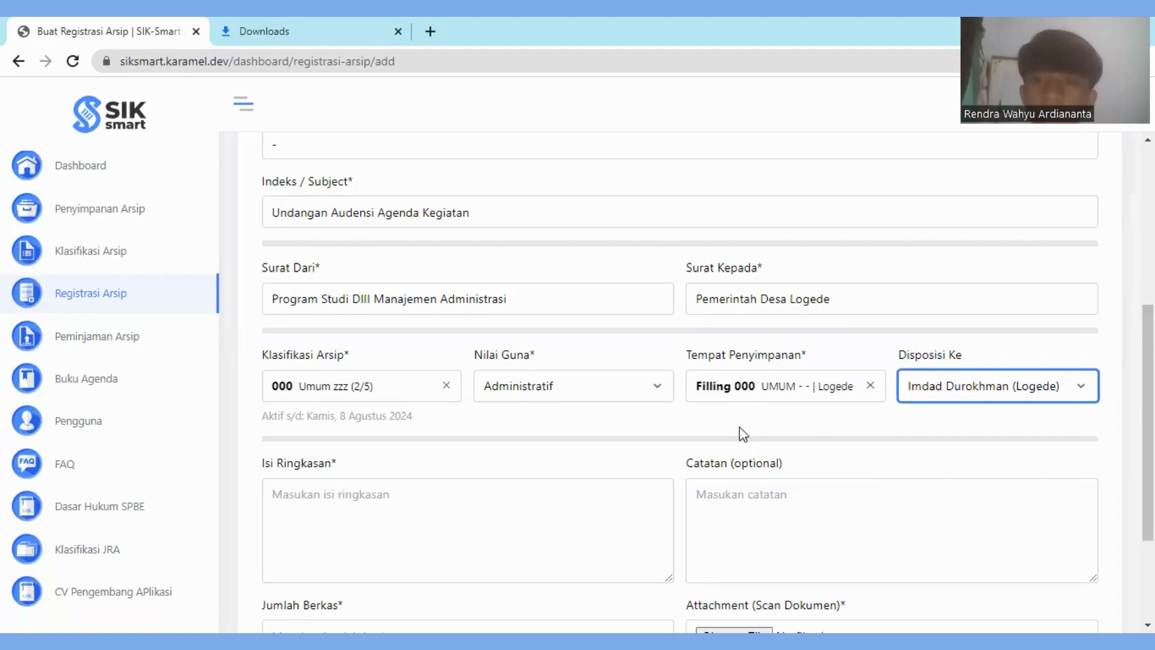
- Paste the letter's summary about the SIK-Smart application launch and cooperation agreement signing into Isi Ringkasan
scroll(743, 433, down, 3)
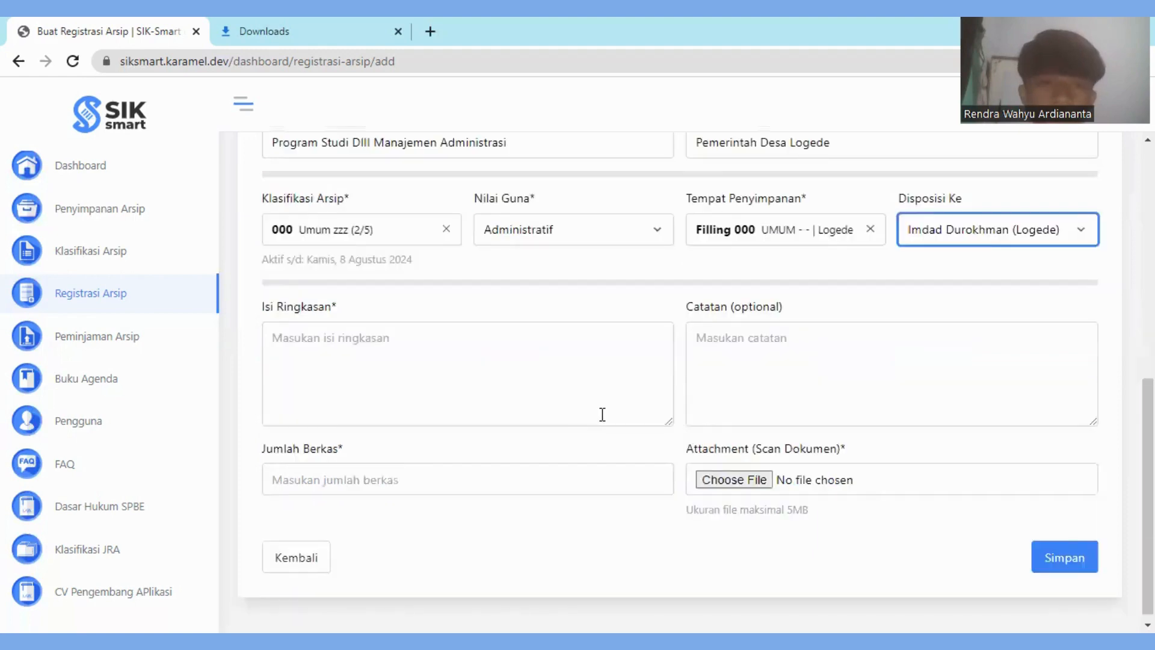
scroll(601, 412, up, 1)
click(391, 423)
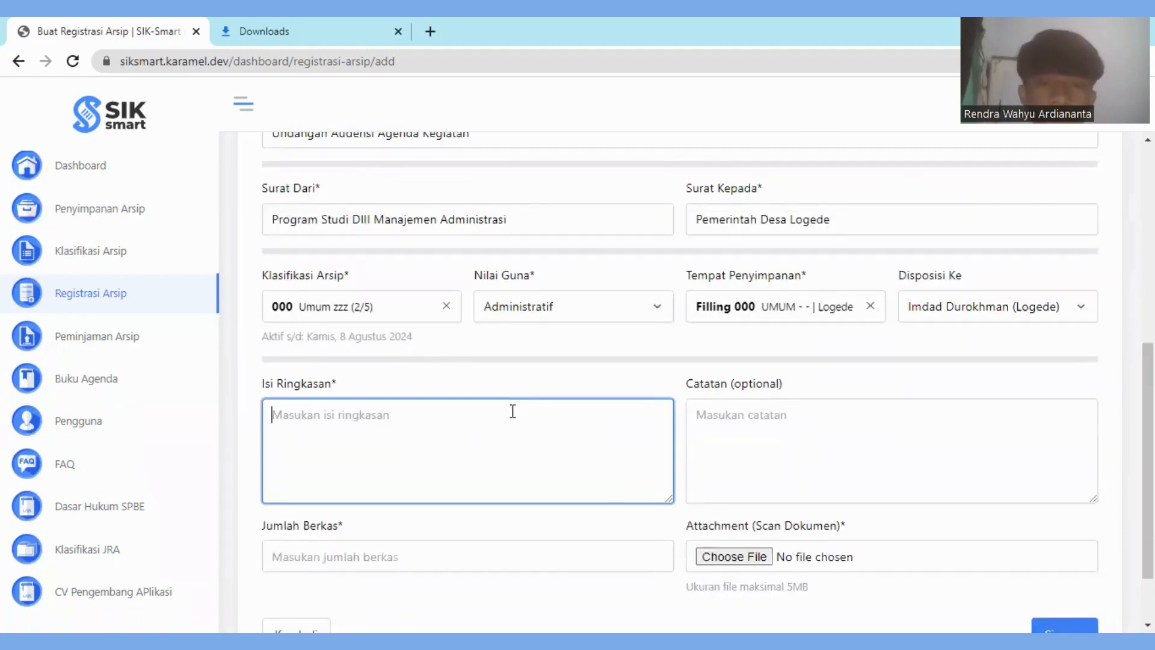
key(alt+Tab)
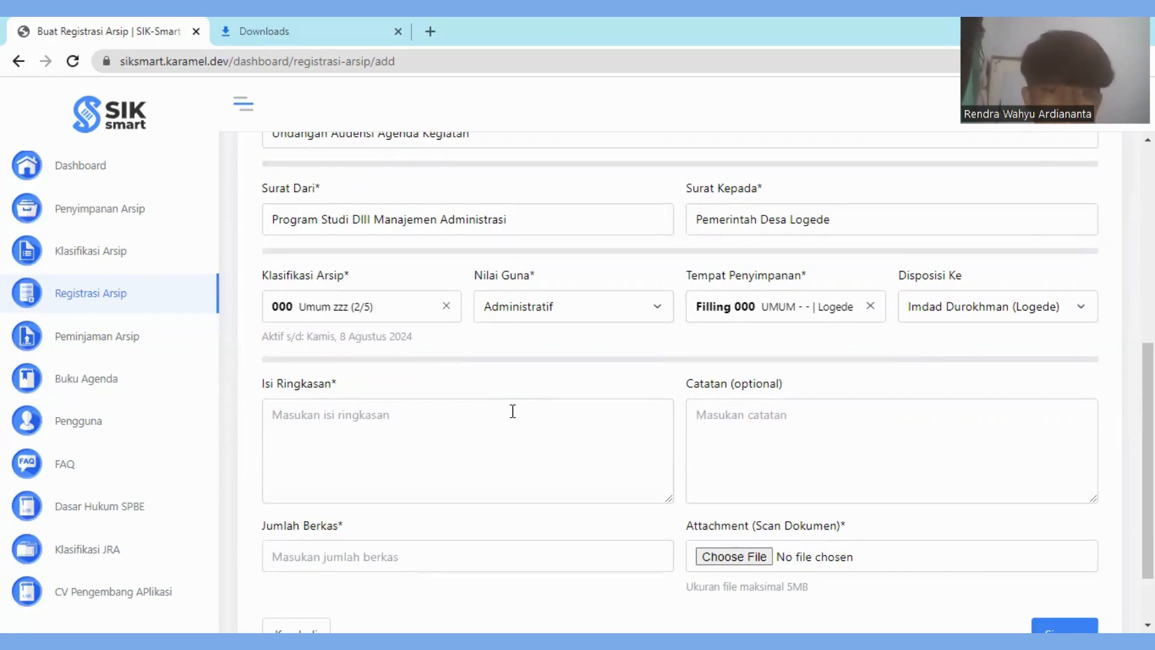
click(421, 438)
key(ctrl+v)
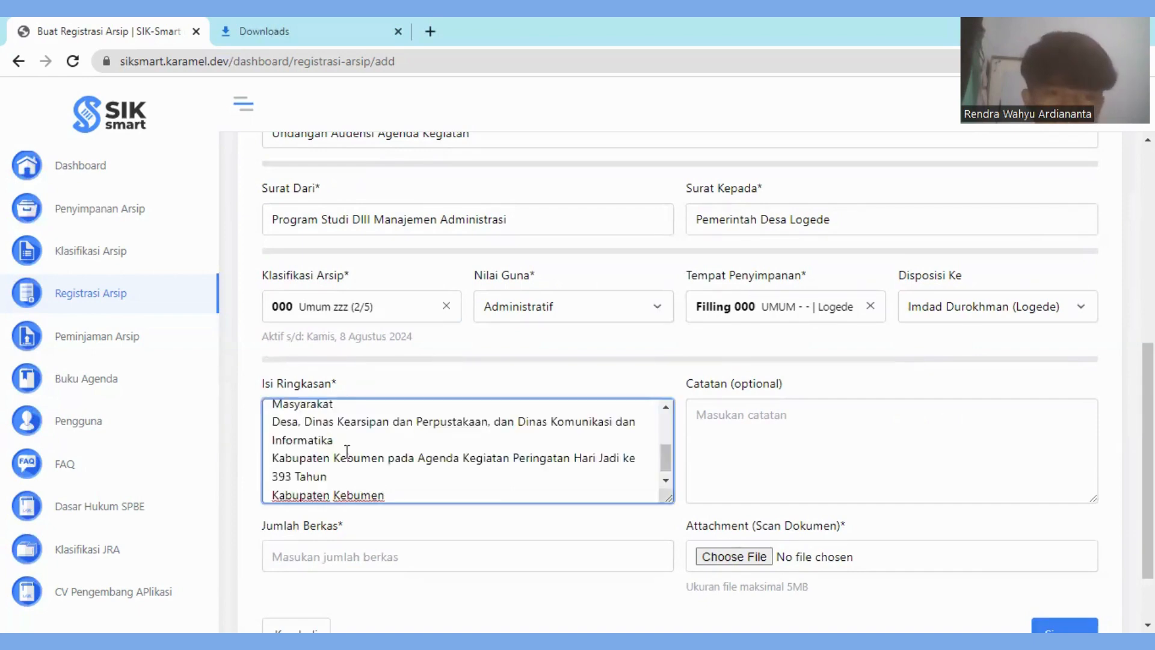
- Start the Isi Ringkasan text with a capitalised "Mengenai" and join "Launching" with "Aplikasi SIK-Smart" on one line
scroll(421, 437, up, 5)
click(281, 415)
key(BackSpace)
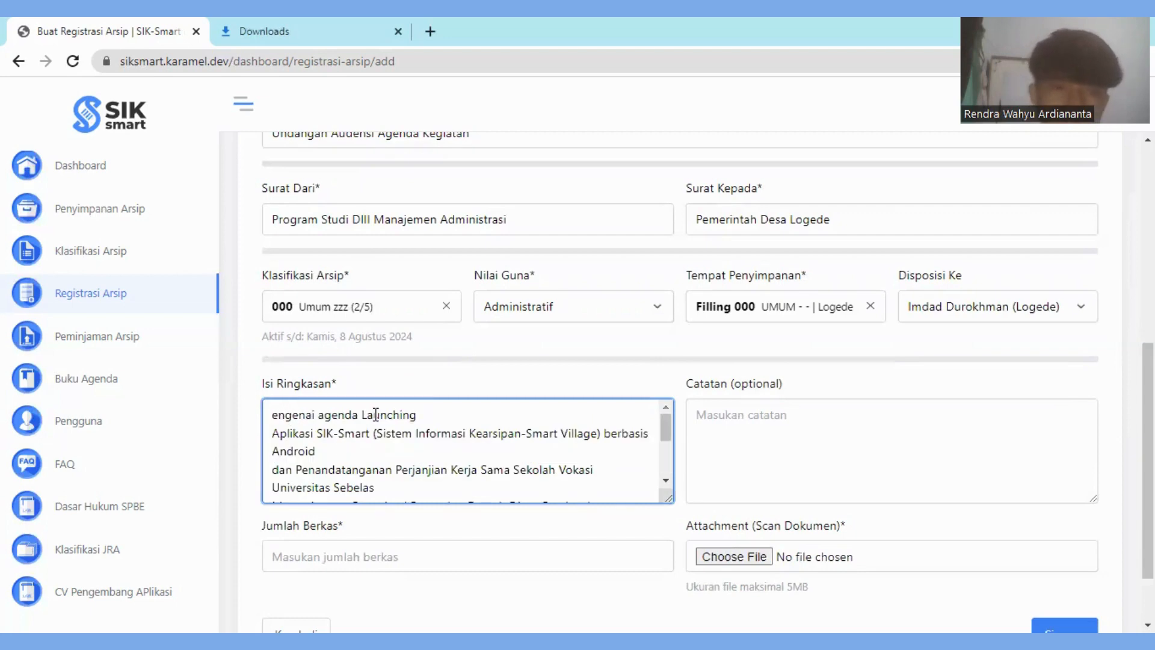
text(M)
key(Down)
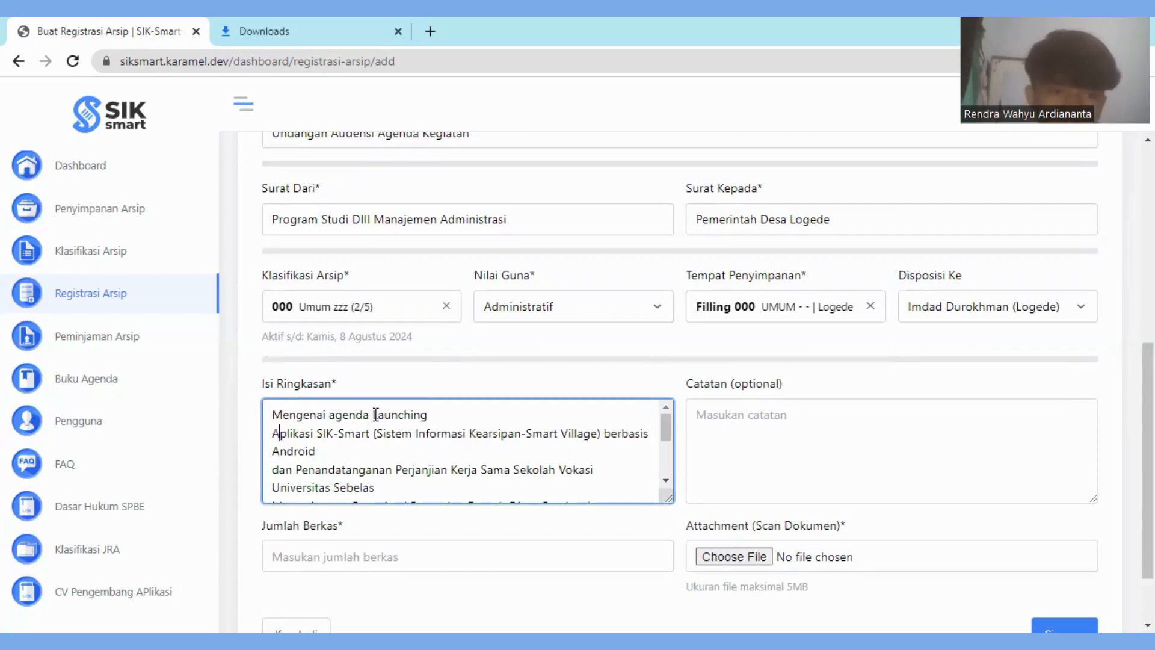
key(BackSpace)
click(376, 414)
key(BackSpace)
text(L)
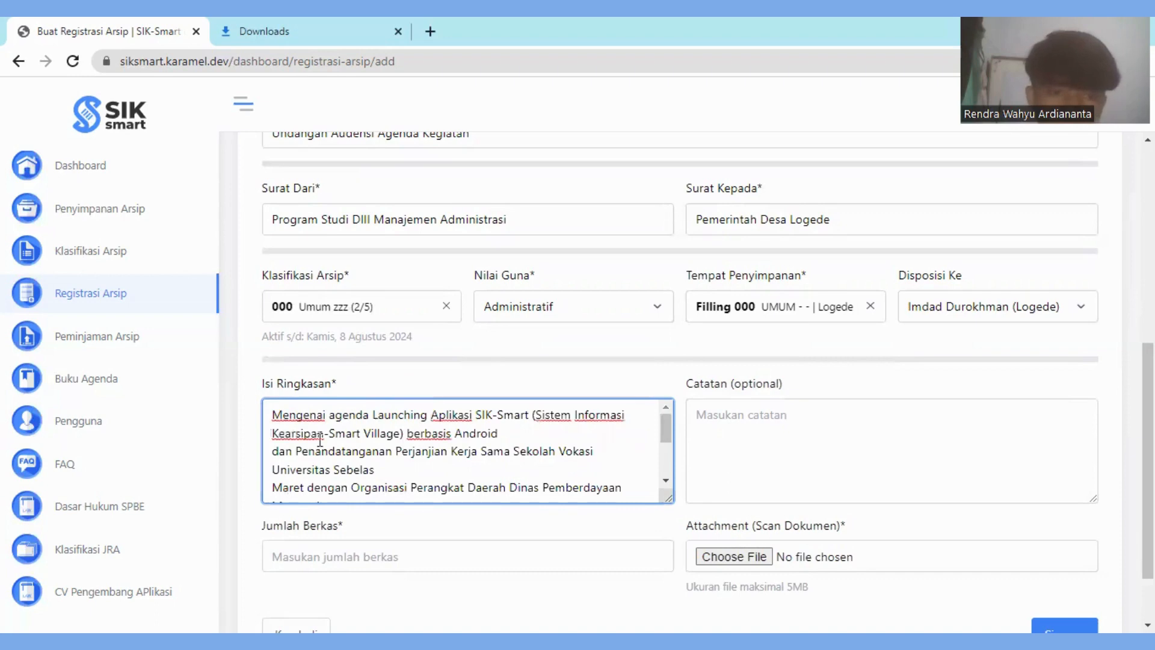
- Remove the line breaks before "dan Penandatanganan", "Desa" and "Kabupaten Kebumen pada" in Isi Ringkasan, and end the summary with a period
triple_click(274, 452)
key(Left)
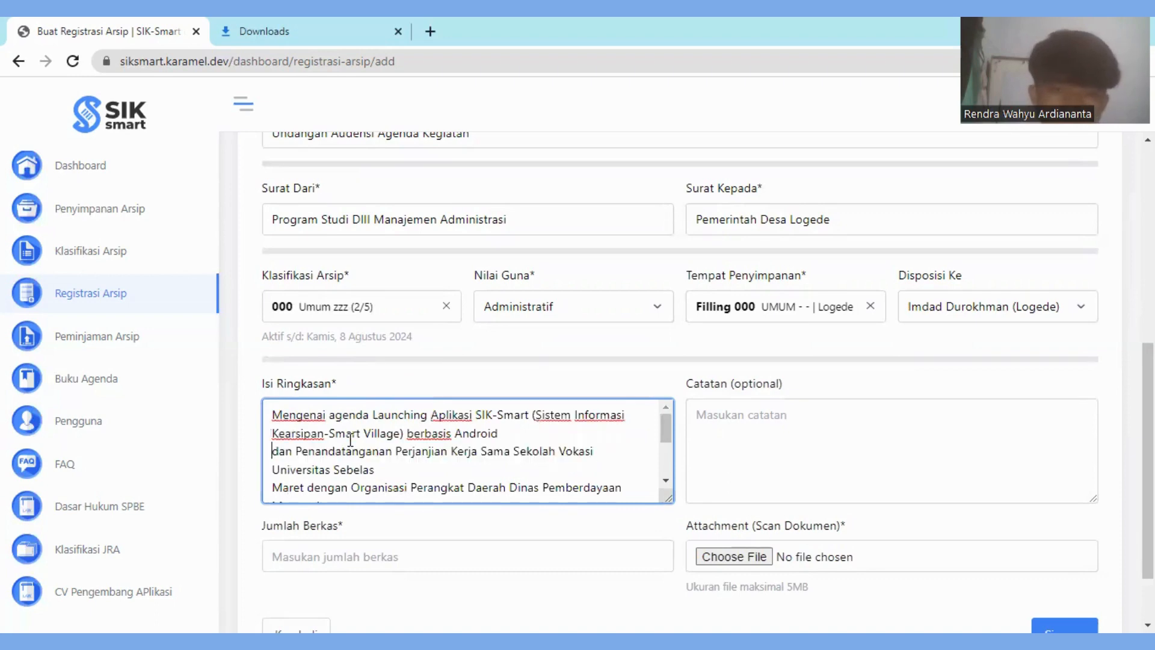
key(BackSpace)
scroll(378, 455, down, 2)
click(274, 424)
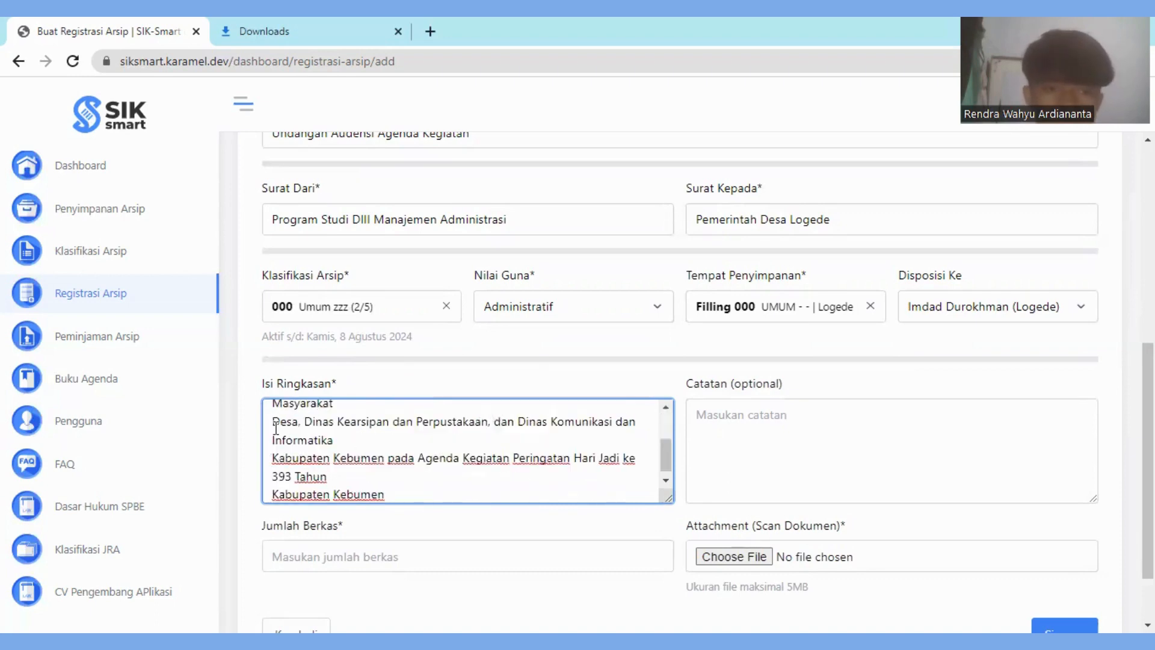
key(BackSpace)
key(Down)
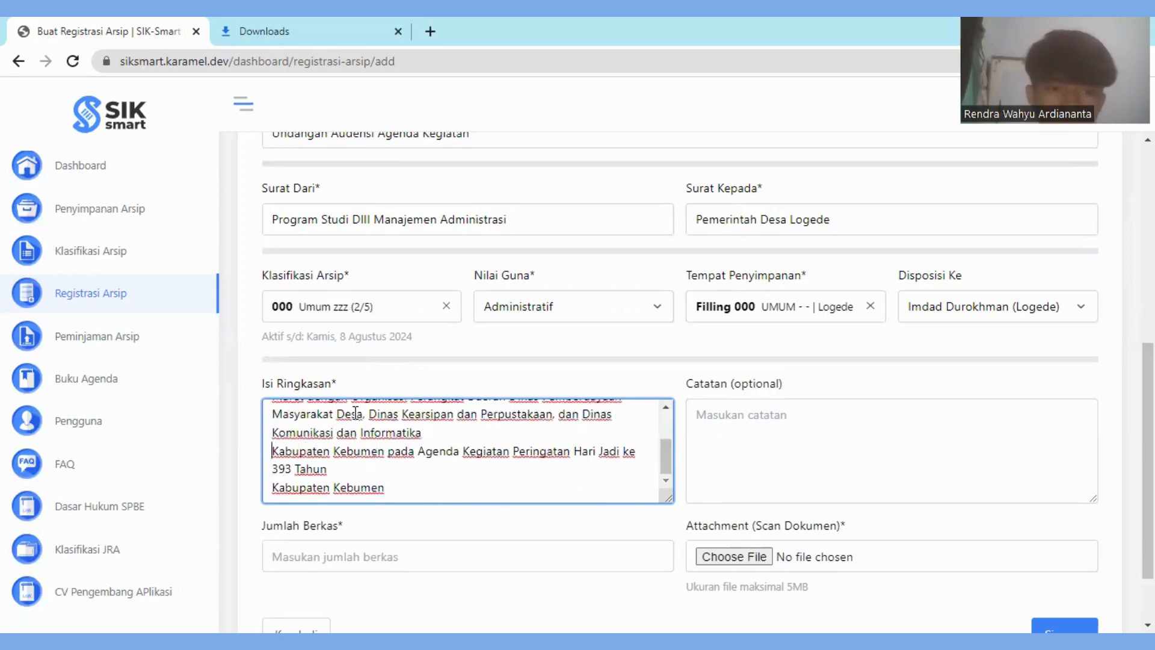
key(BackSpace)
key(Down)
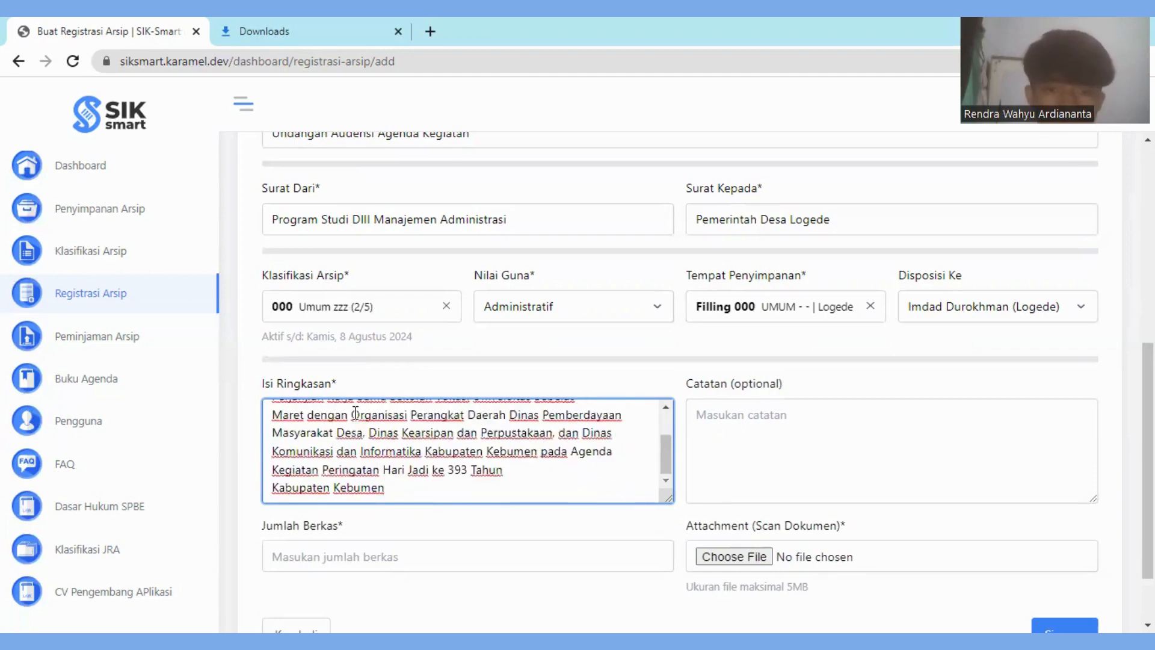
text(.)
- Enter "Segera ditindaklanjuti" as the note in Catatan
click(773, 454)
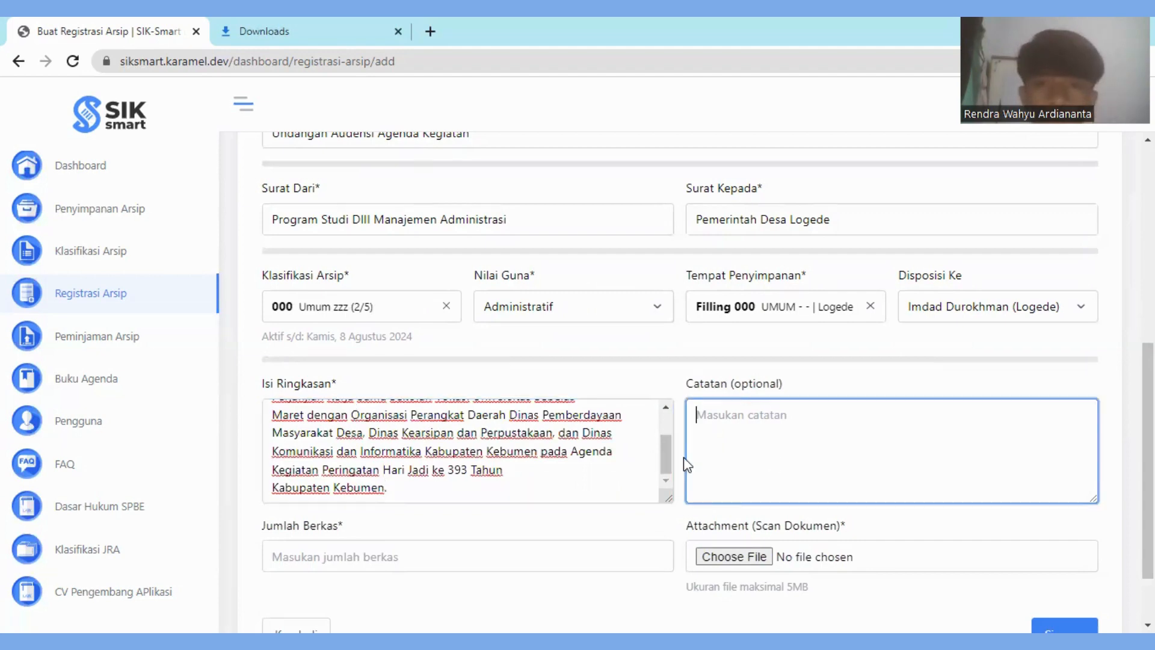
scroll(709, 399, down, 2)
scroll(760, 395, up, 2)
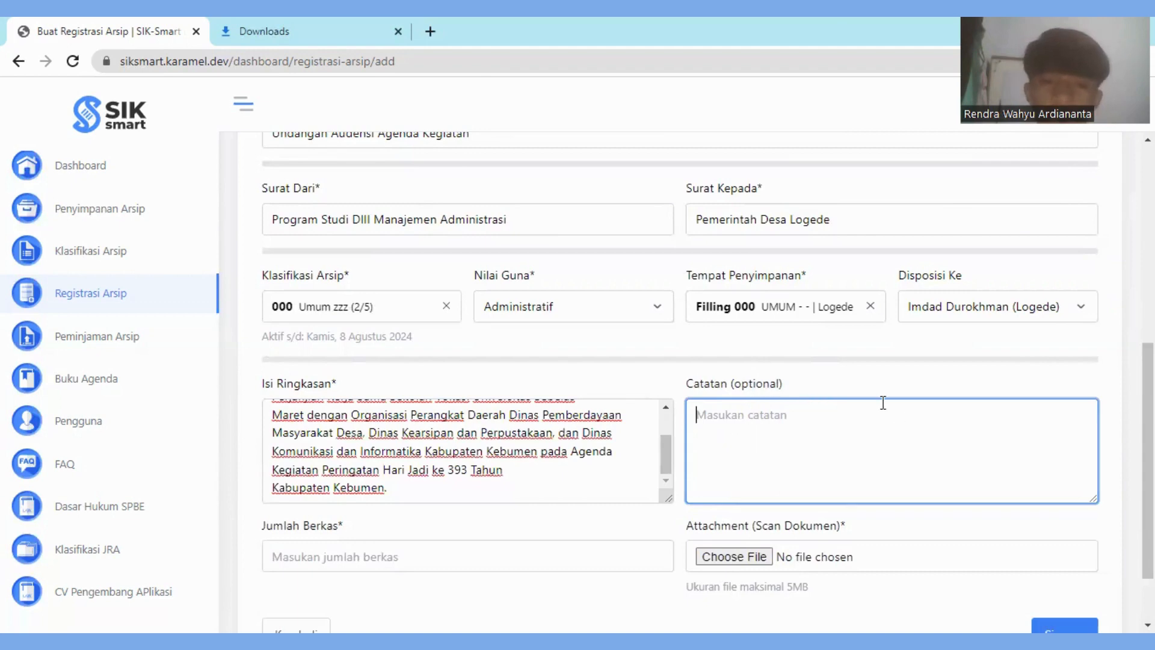
text(Seger)
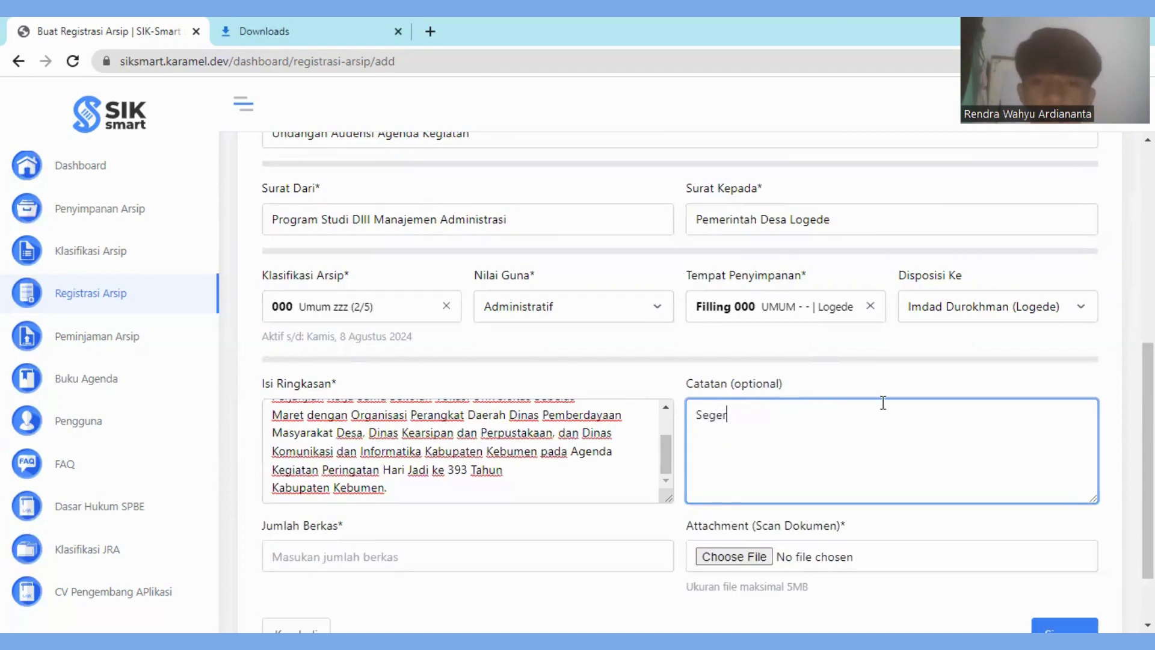
text(a Ddit)
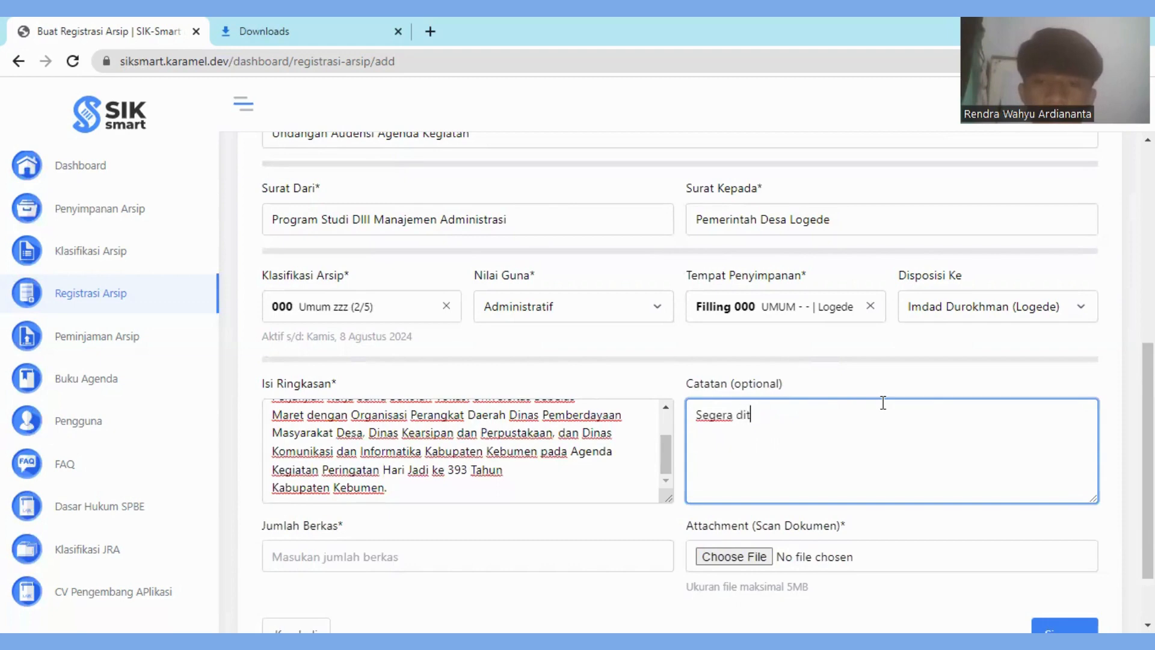
text(indak)
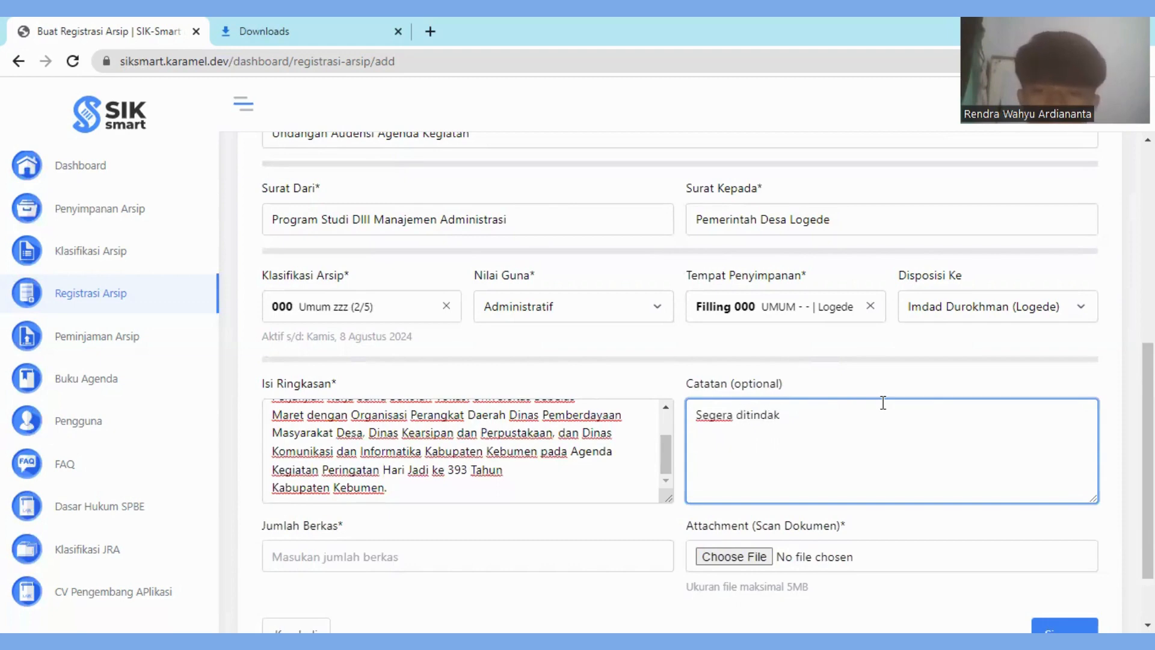
text(lanjuti)
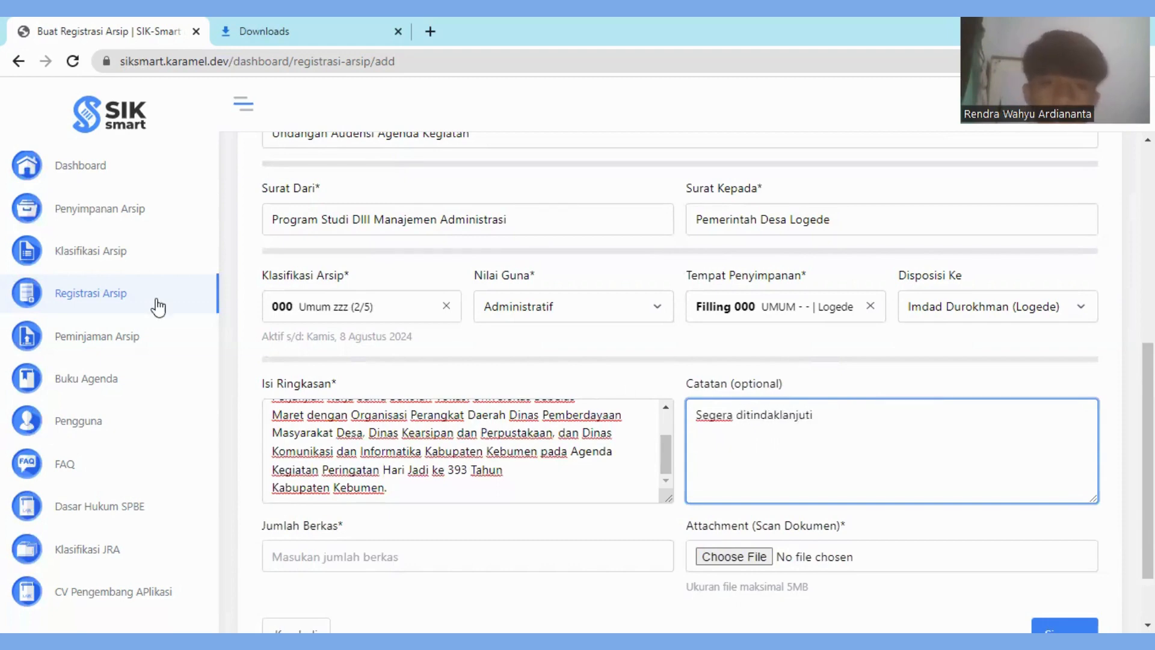
- Enter 1 as the number of files in Jumlah Berkas
scroll(471, 522, down, 2)
click(407, 480)
scroll(475, 382, up, 2)
scroll(475, 375, down, 2)
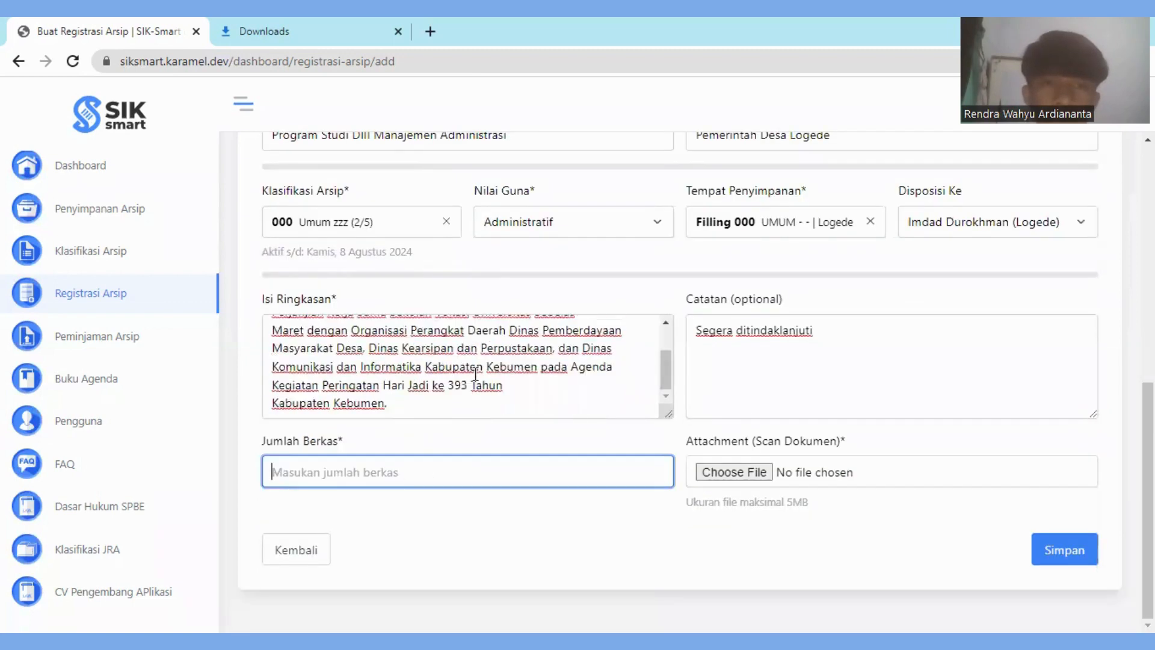
scroll(578, 304, up, 1)
scroll(578, 305, down, 1)
text(1)
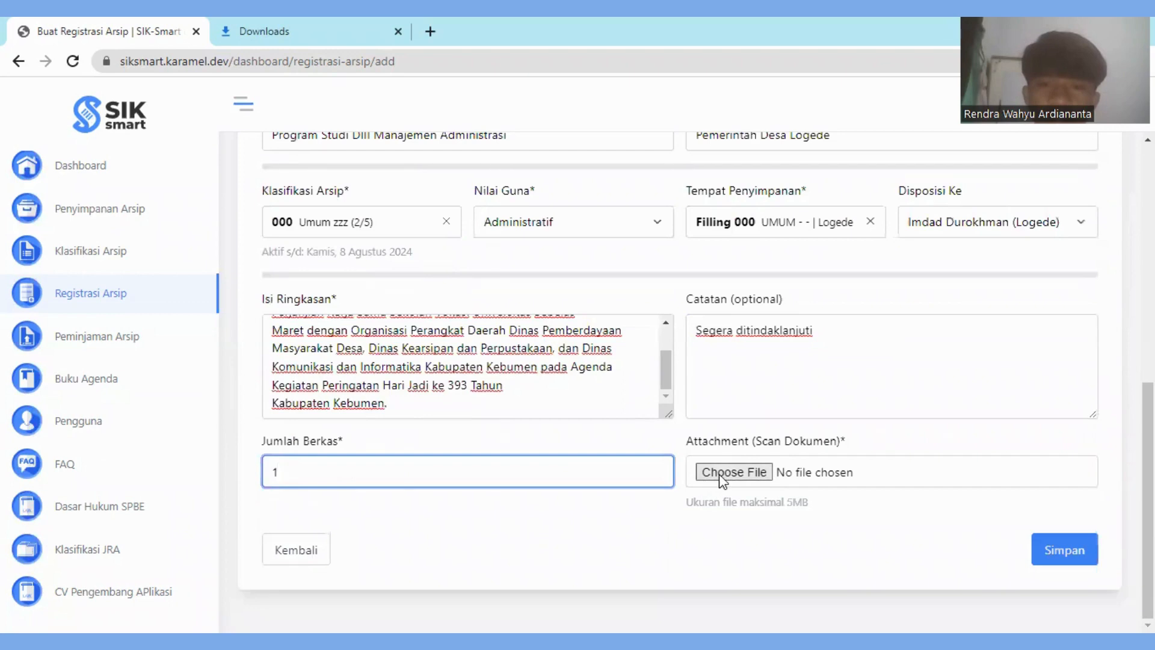
- Attach the PDF "Audensi Agenda Kegiatan UNS 2022" from the Downloads folder as the scanned document and save the registration
click(431, 397)
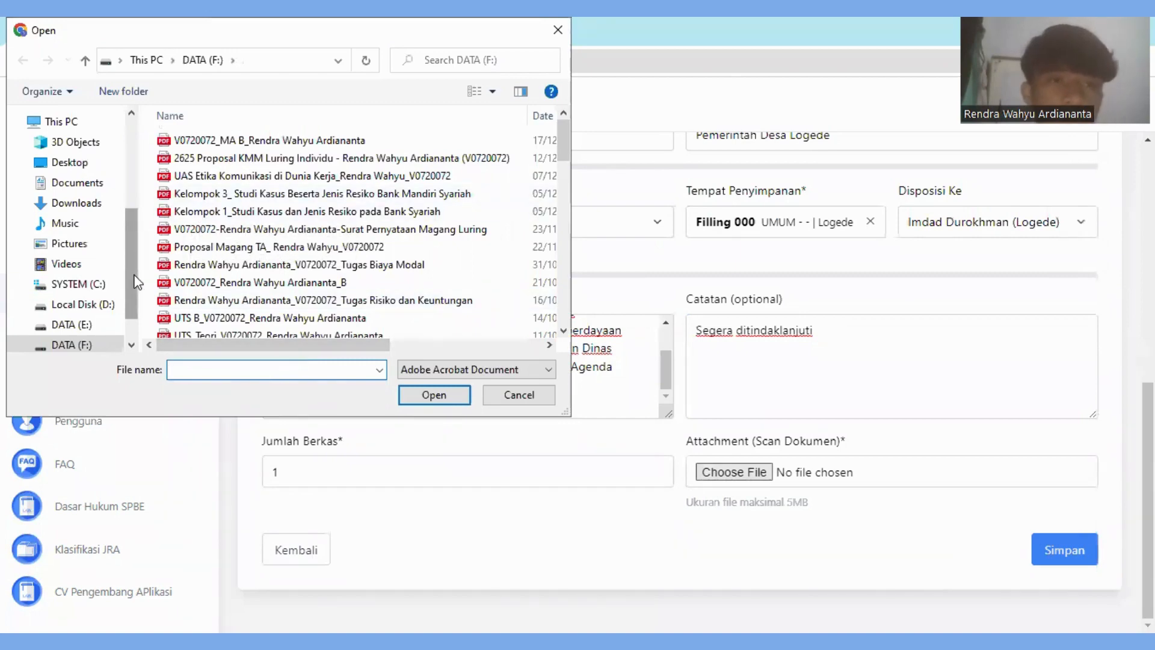
scroll(128, 252, up, 1)
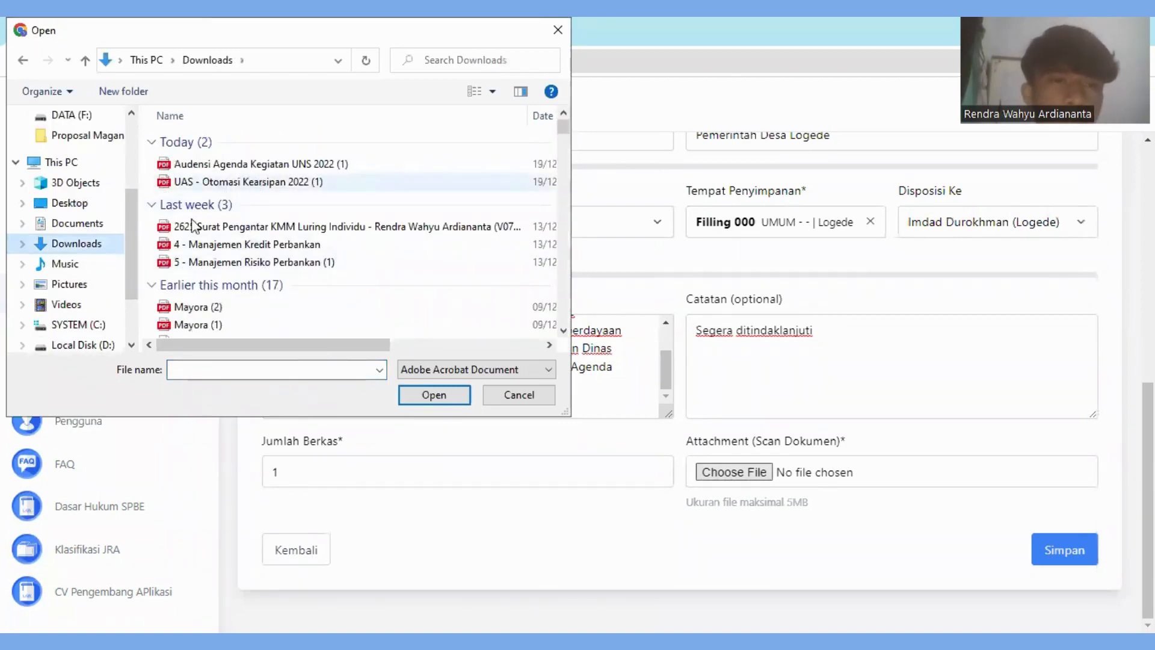
scroll(251, 244, down, 8)
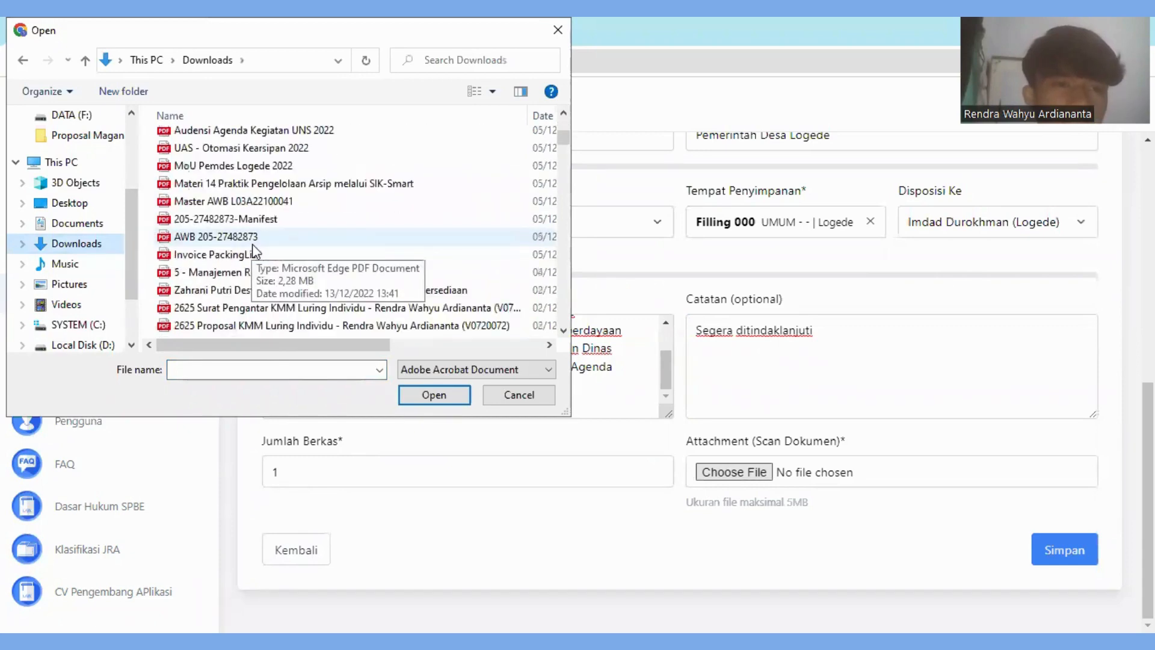
scroll(294, 275, down, 2)
scroll(310, 286, down, 3)
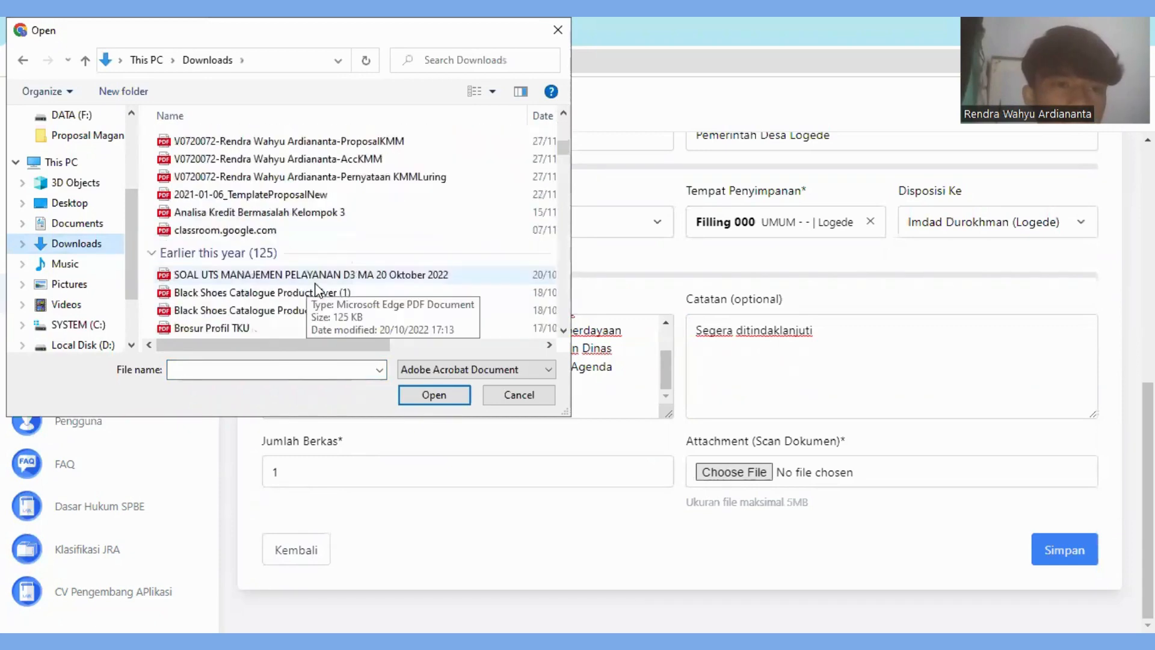
scroll(315, 289, up, 5)
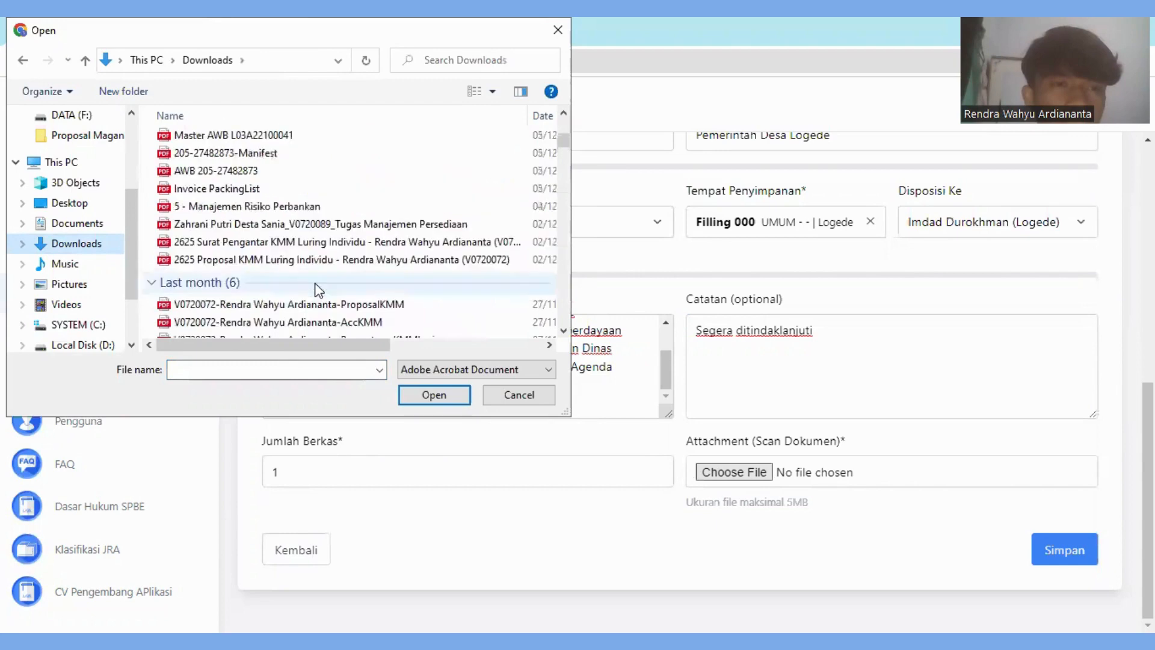
scroll(310, 199, up, 1)
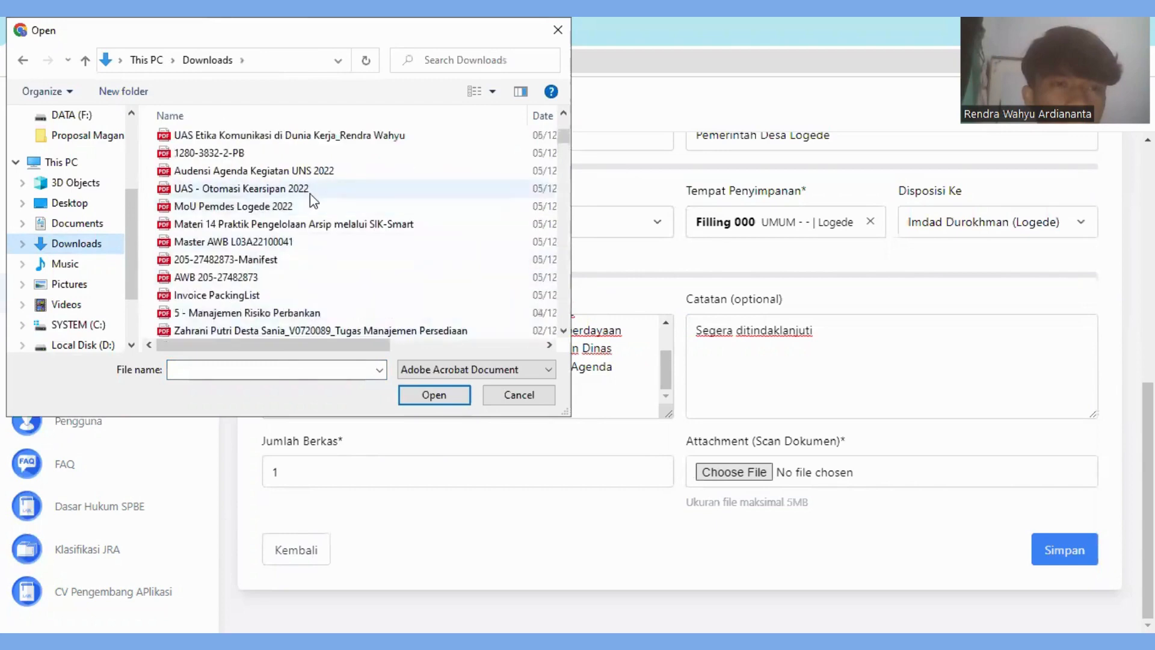
scroll(324, 211, up, 1)
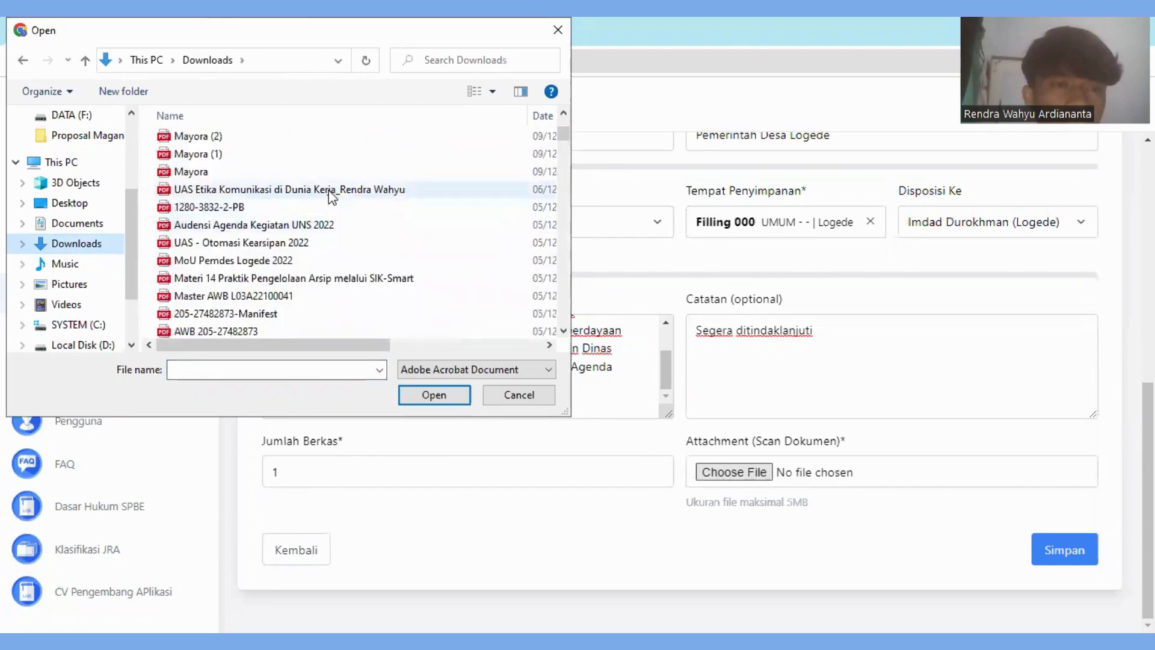
click(293, 229)
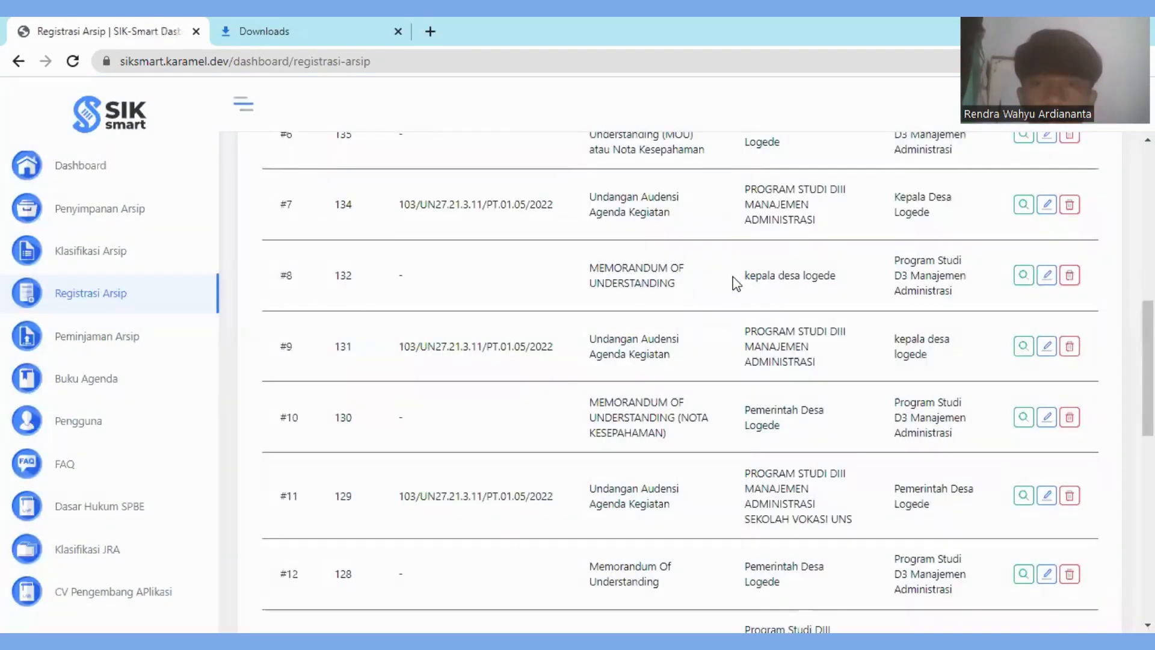
- Start a new archive registration and set its Surat M/K type to Surat Keluar
scroll(734, 278, up, 10)
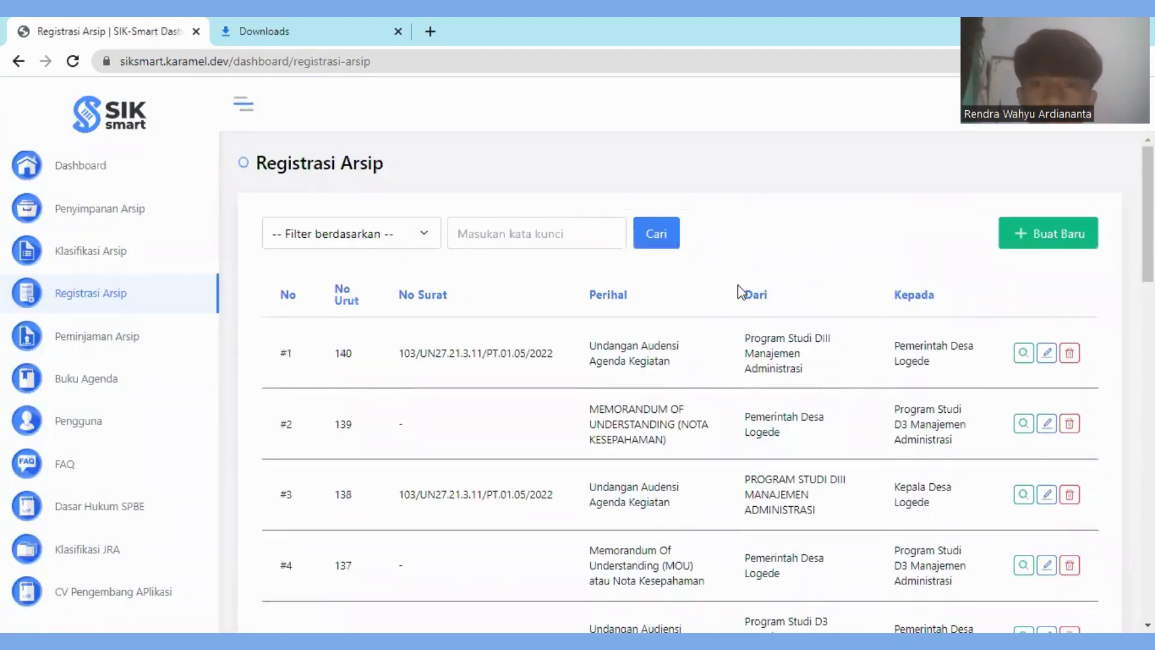
click(1045, 246)
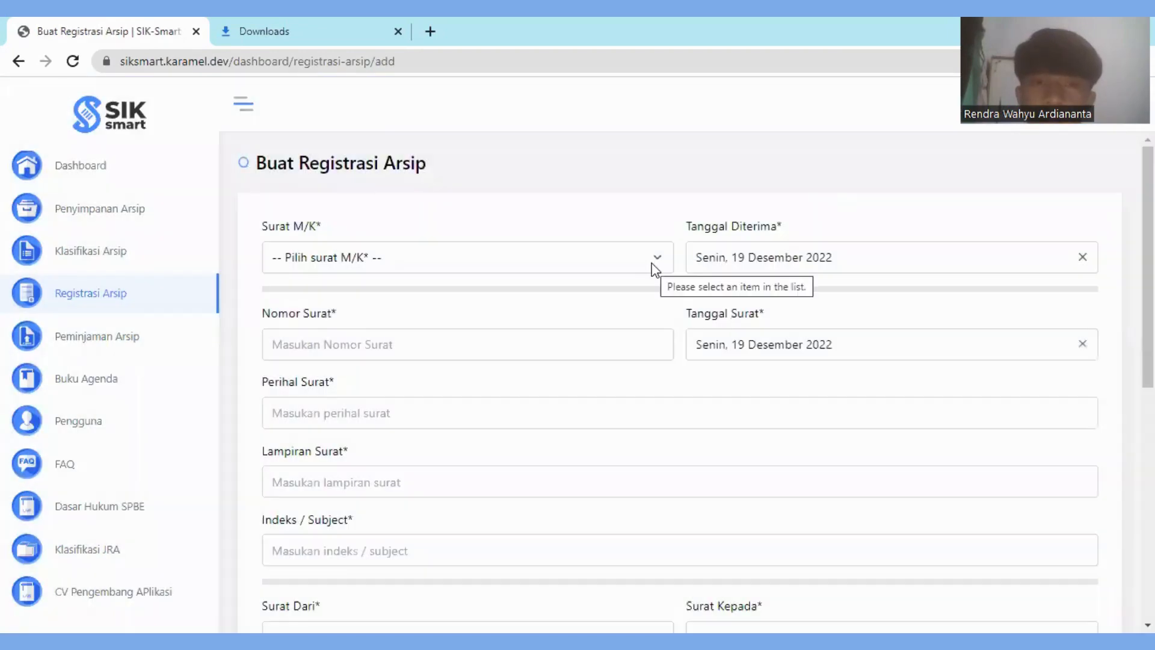
click(481, 257)
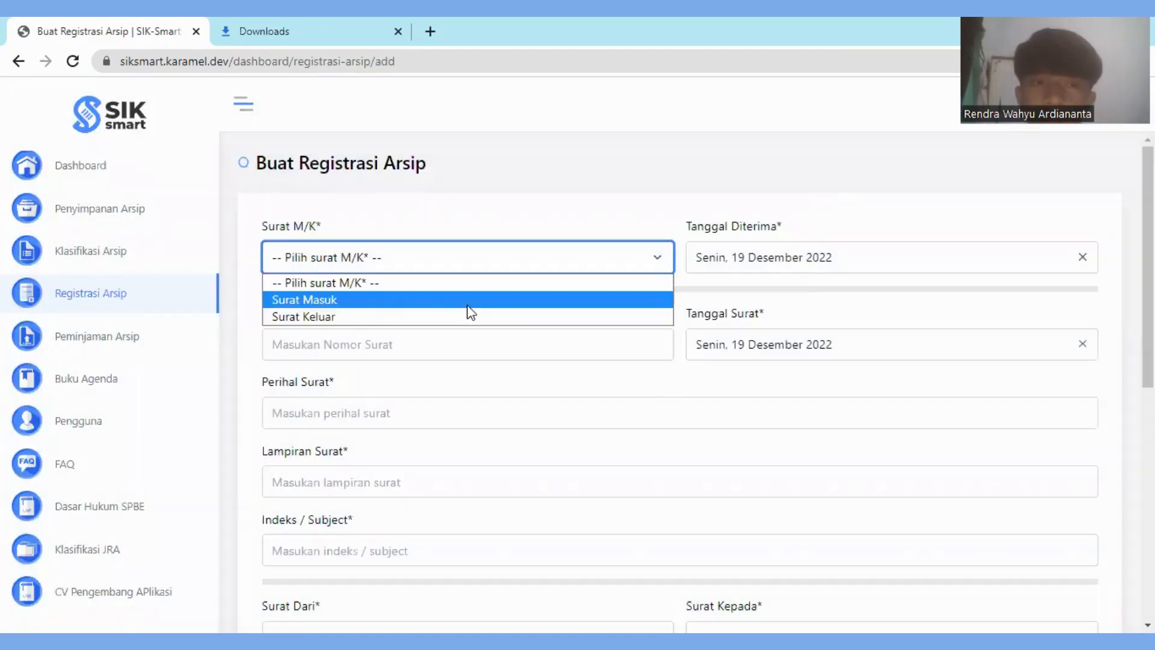
click(378, 317)
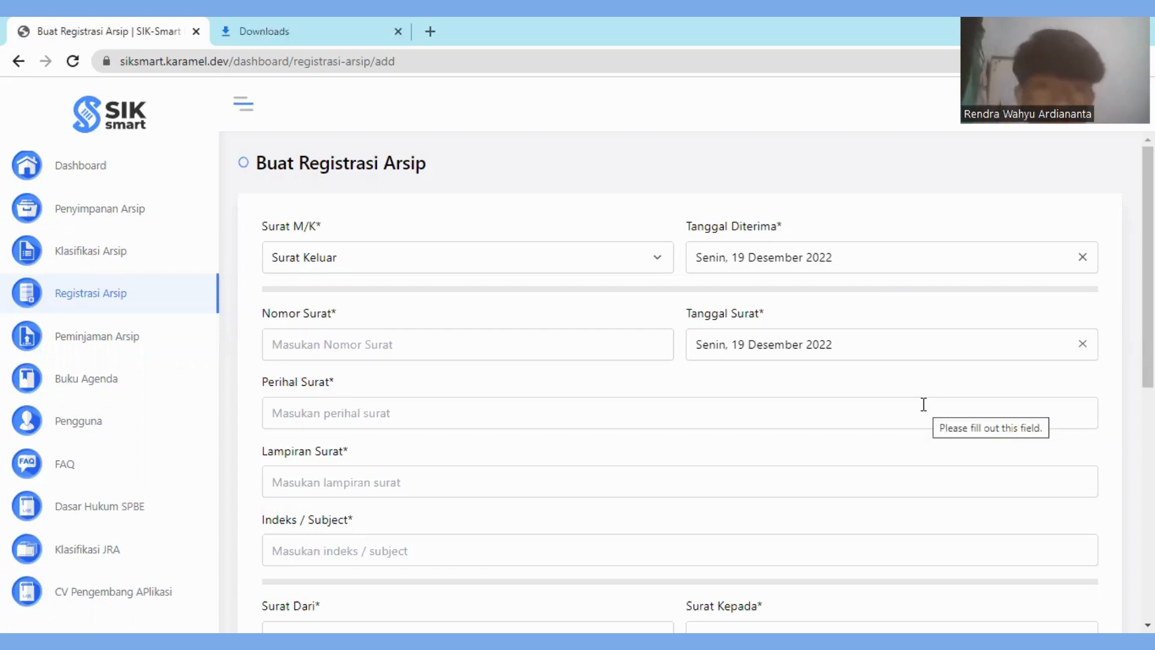
- Set Tanggal Surat to Jumat, 18 Februari 2022
click(767, 352)
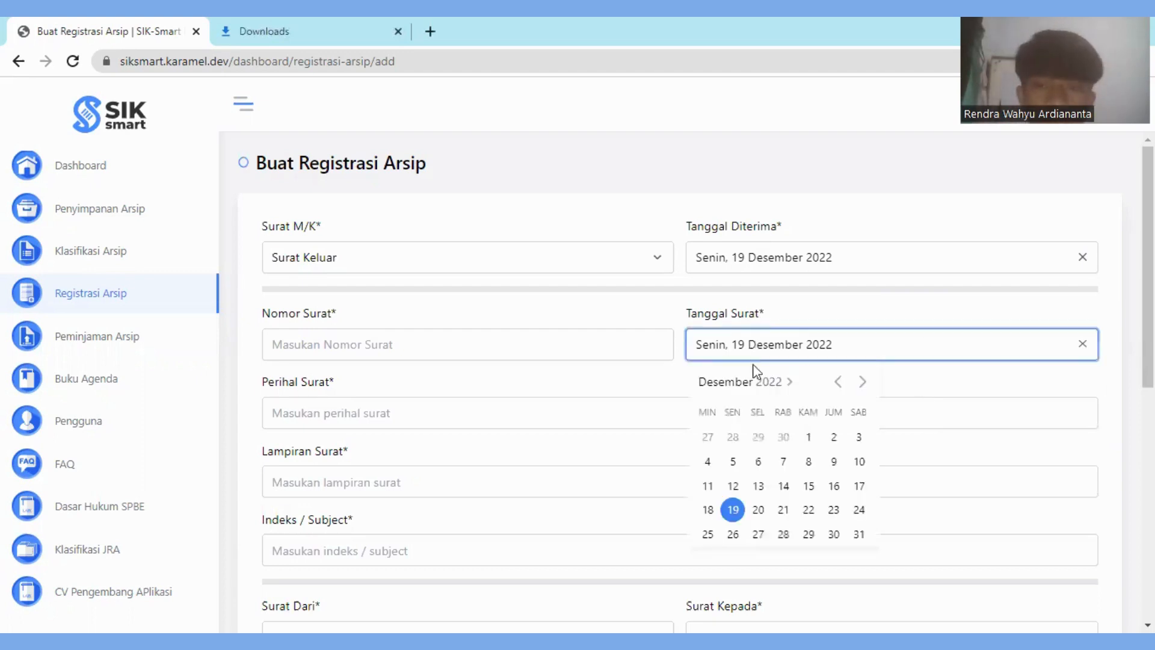
click(836, 381)
click(836, 381)
click(836, 381)
click(833, 383)
click(833, 383)
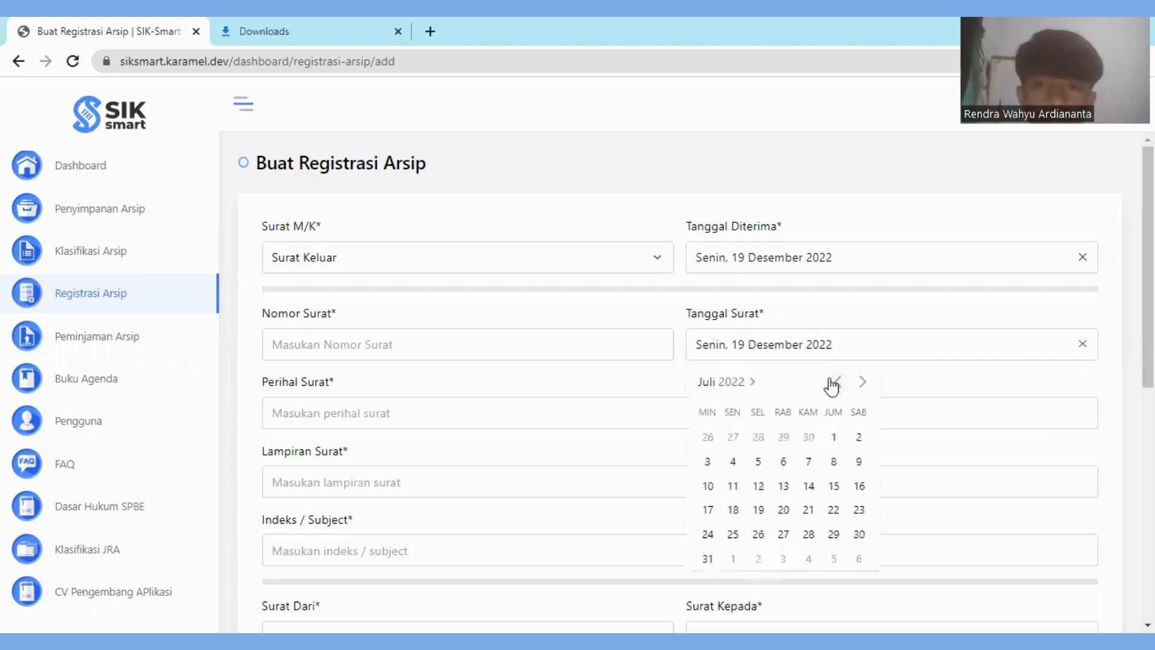
click(833, 382)
click(834, 382)
click(833, 382)
click(834, 383)
click(835, 381)
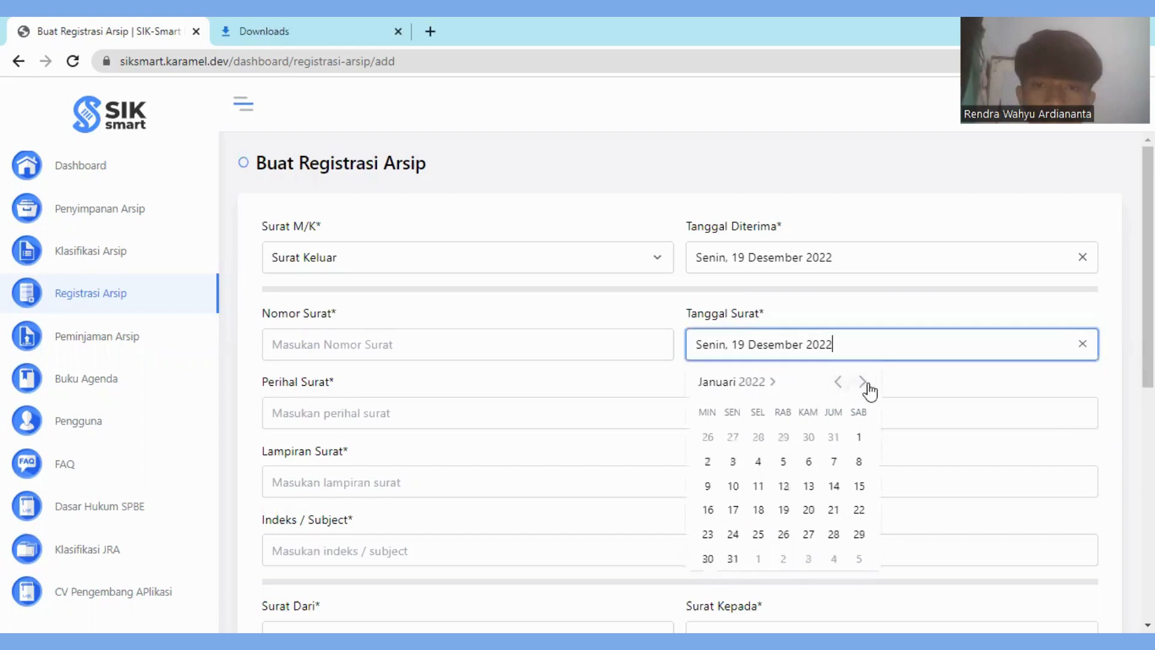
click(863, 381)
click(834, 486)
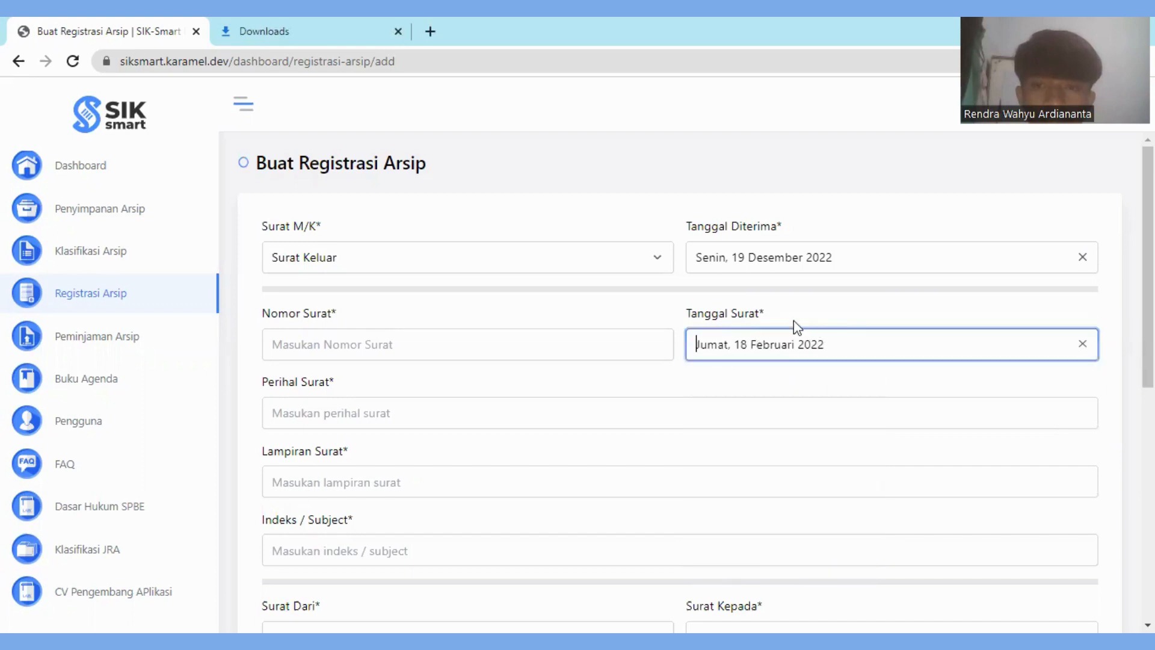
click(846, 274)
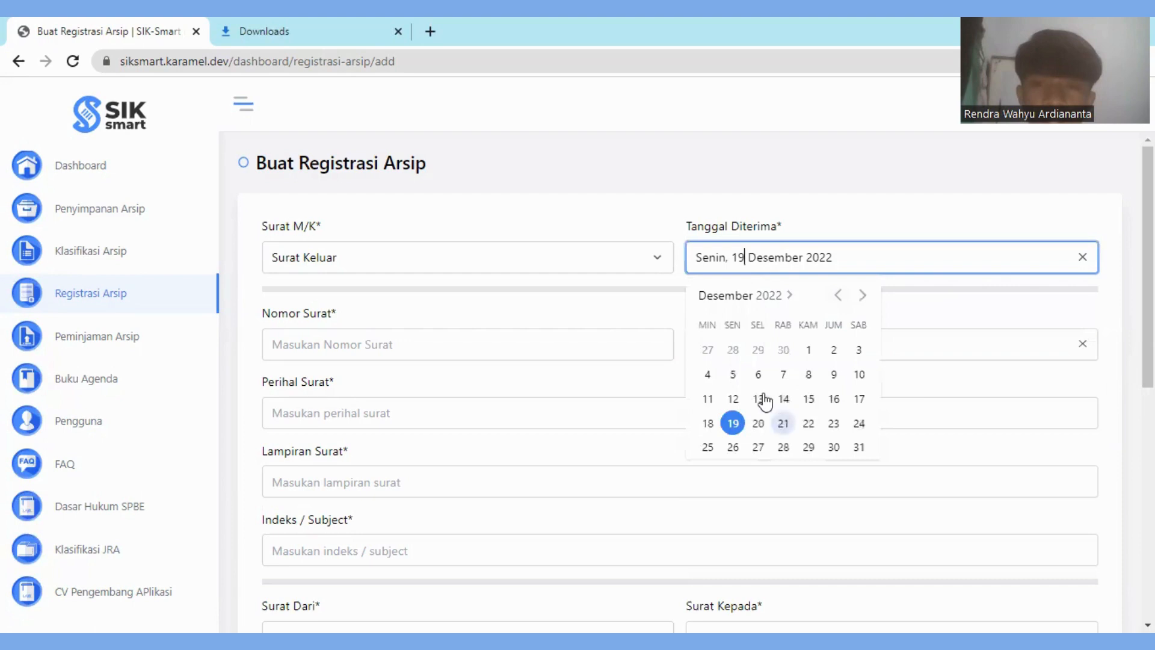
click(861, 299)
click(838, 302)
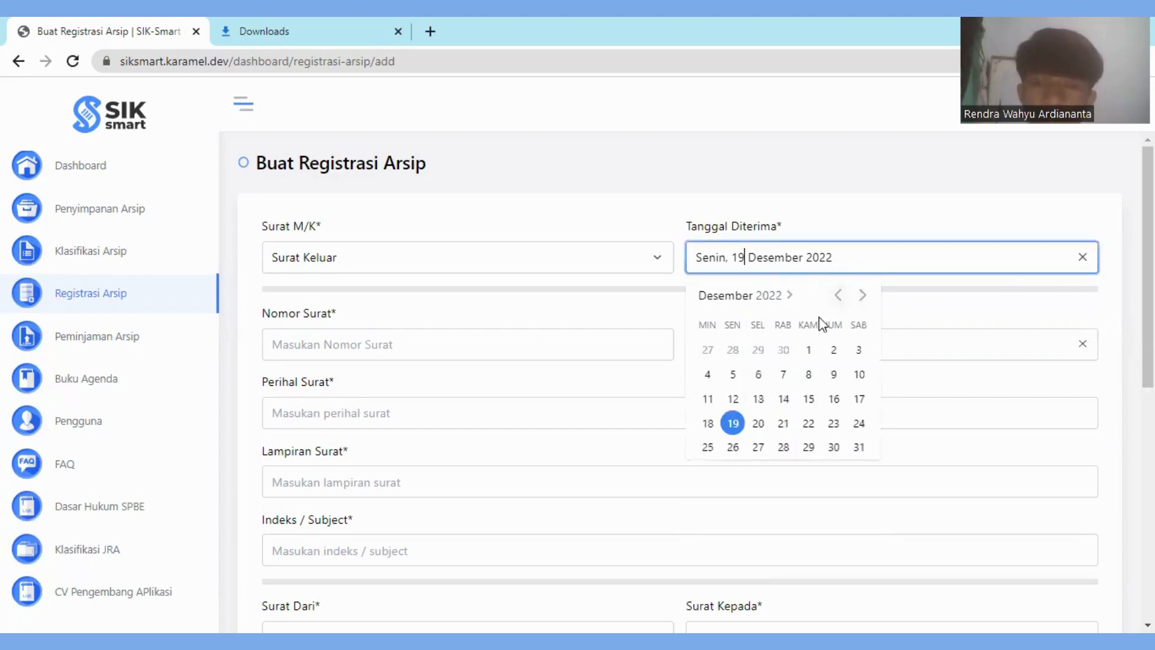
click(839, 301)
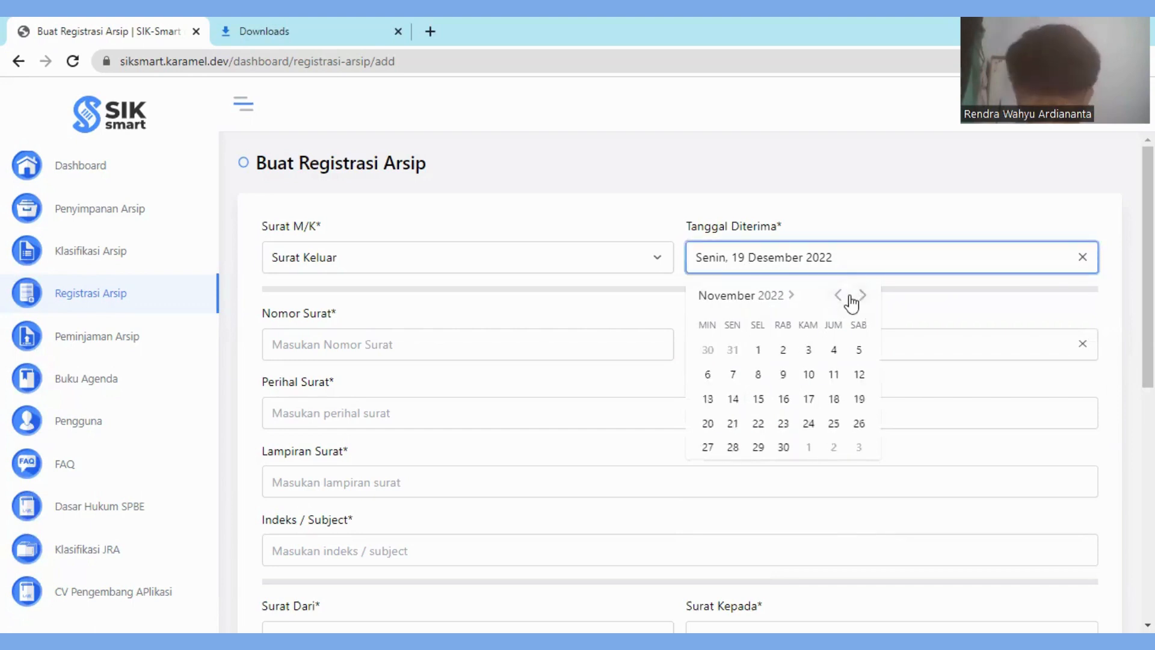
triple_click(841, 301)
double_click(840, 301)
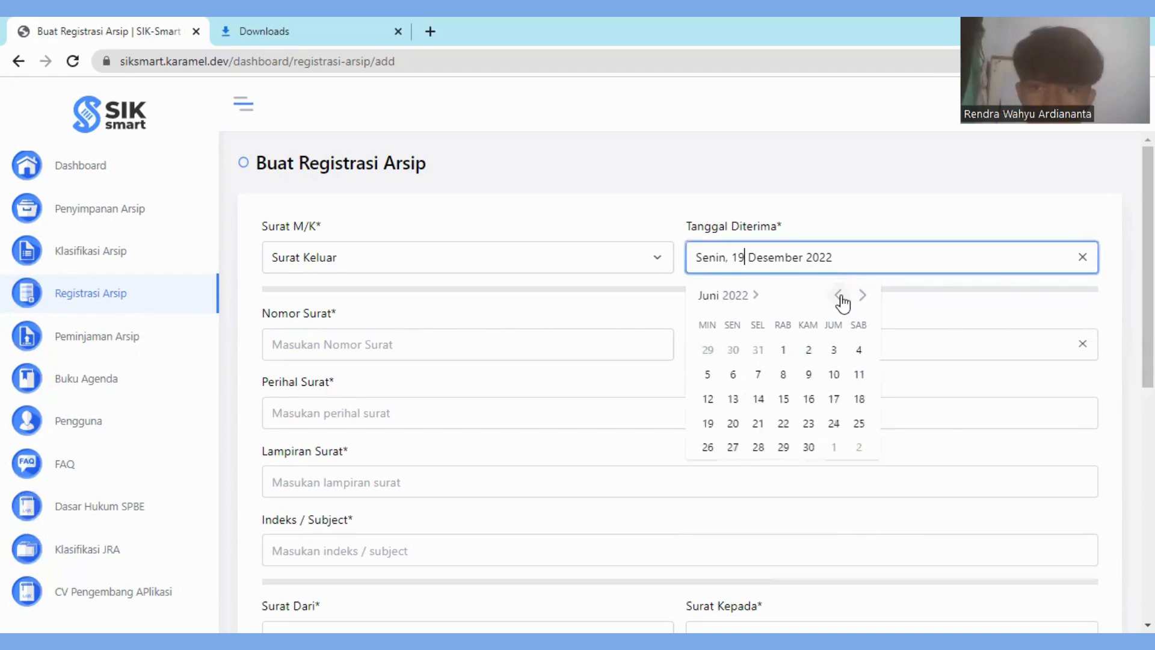
click(841, 301)
click(841, 300)
triple_click(841, 301)
click(860, 297)
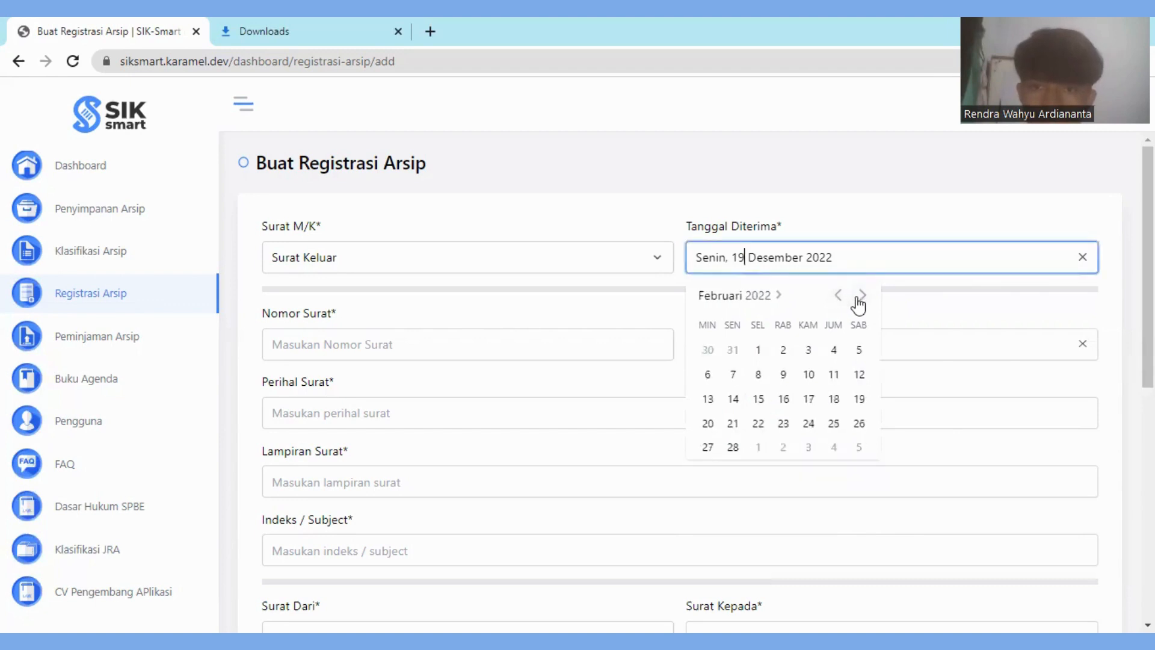
click(863, 296)
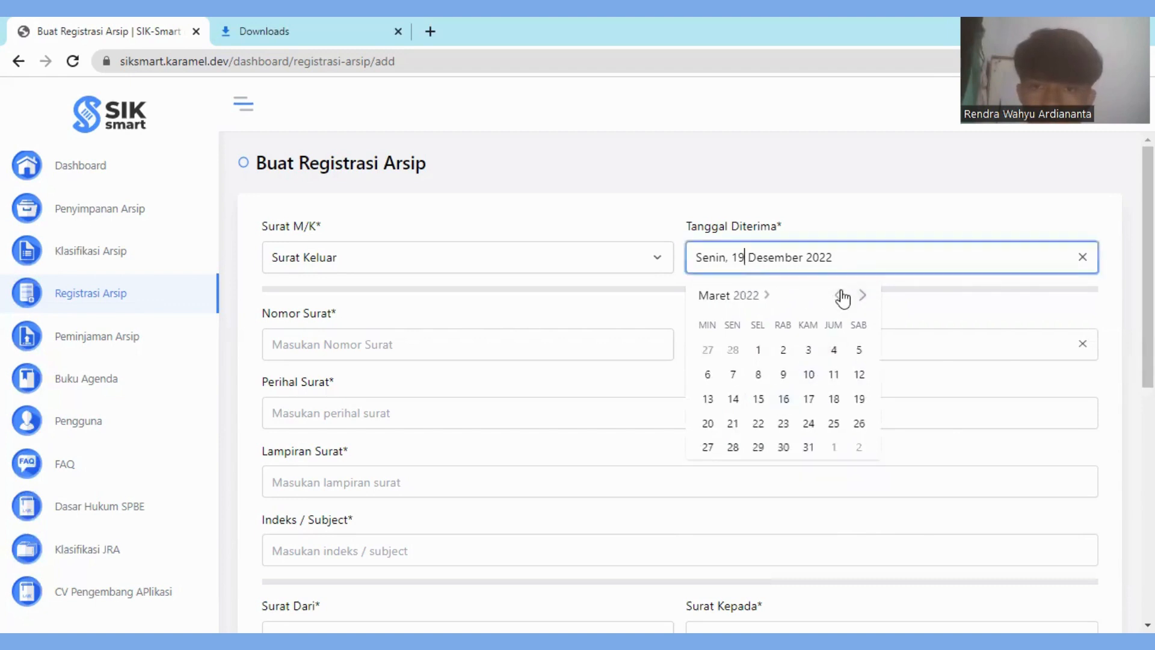
click(839, 296)
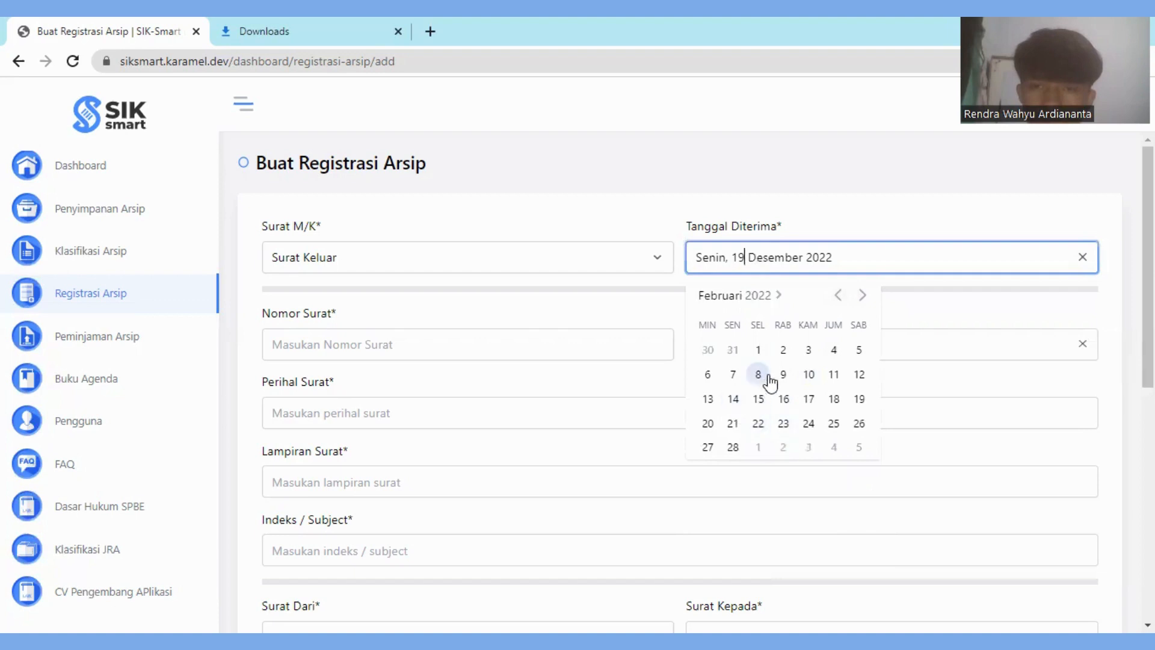
click(942, 347)
click(787, 257)
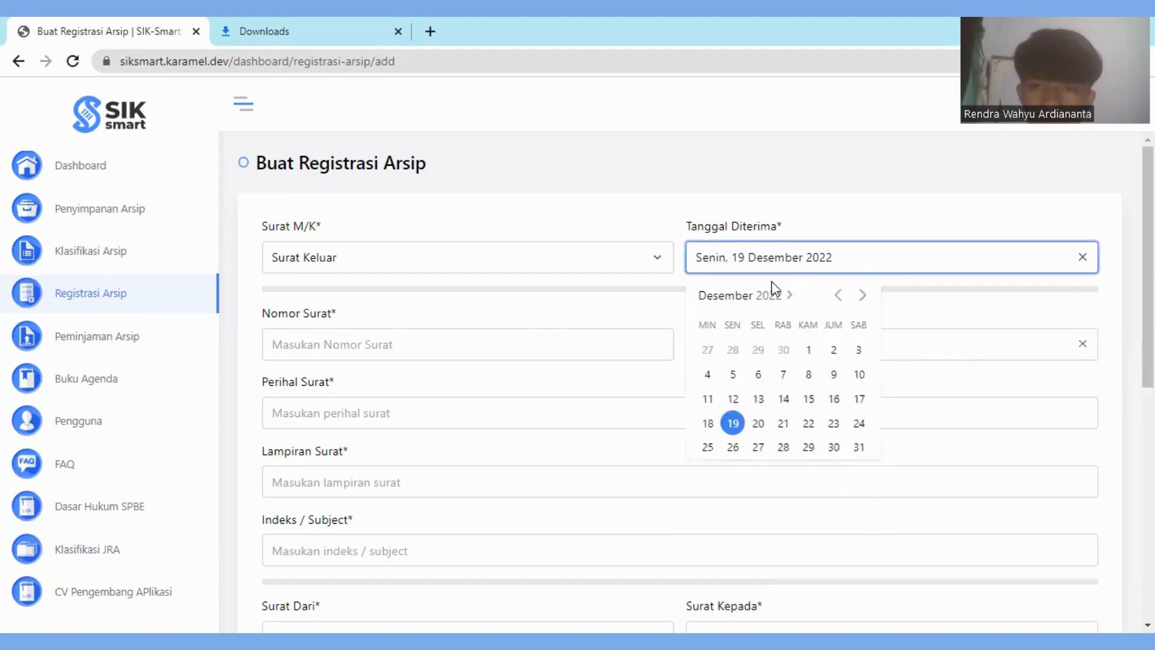
click(740, 296)
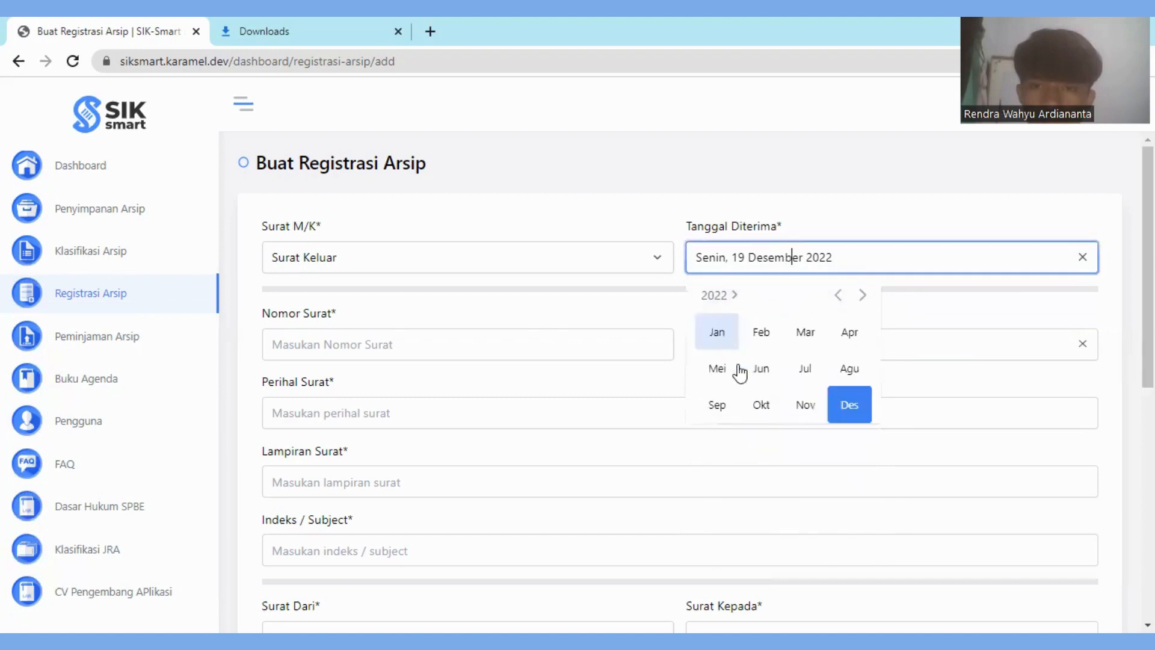
click(758, 332)
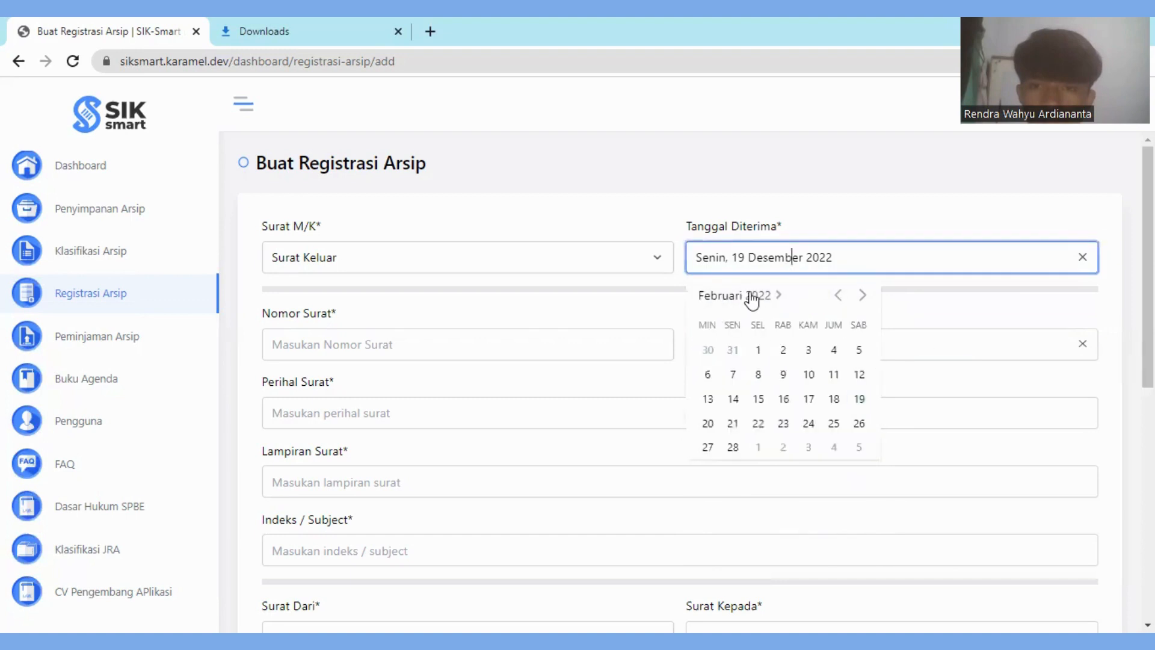
click(751, 297)
click(759, 334)
click(849, 344)
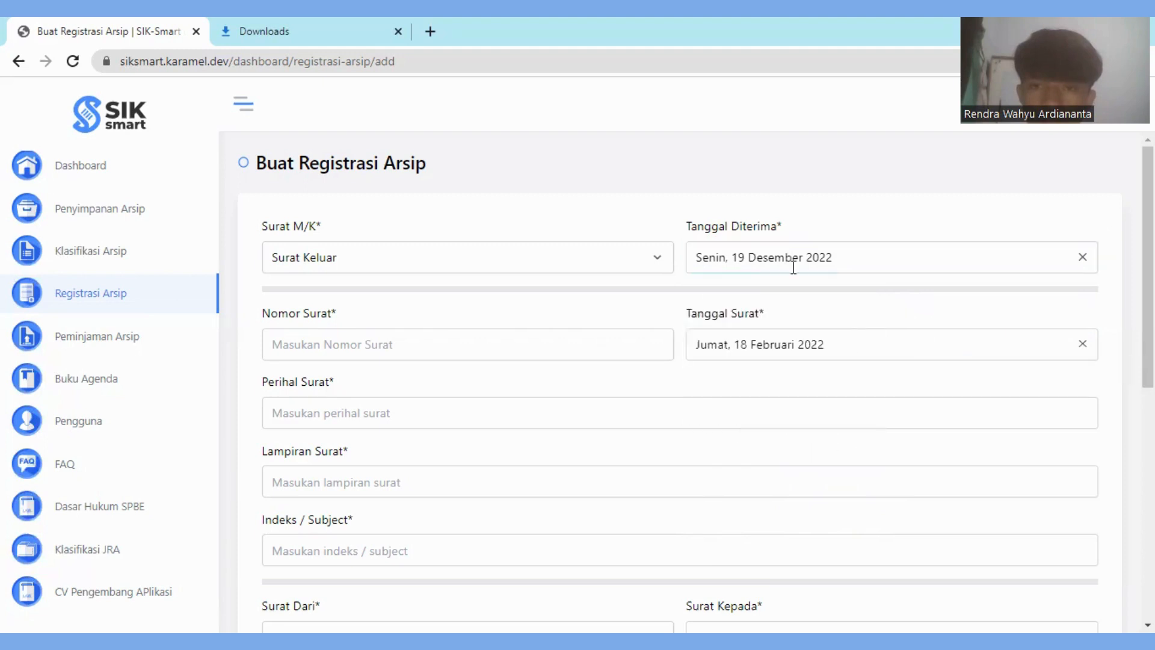
- Set Tanggal Diterima to Sabtu, 19 Februari 2022
click(764, 258)
click(765, 258)
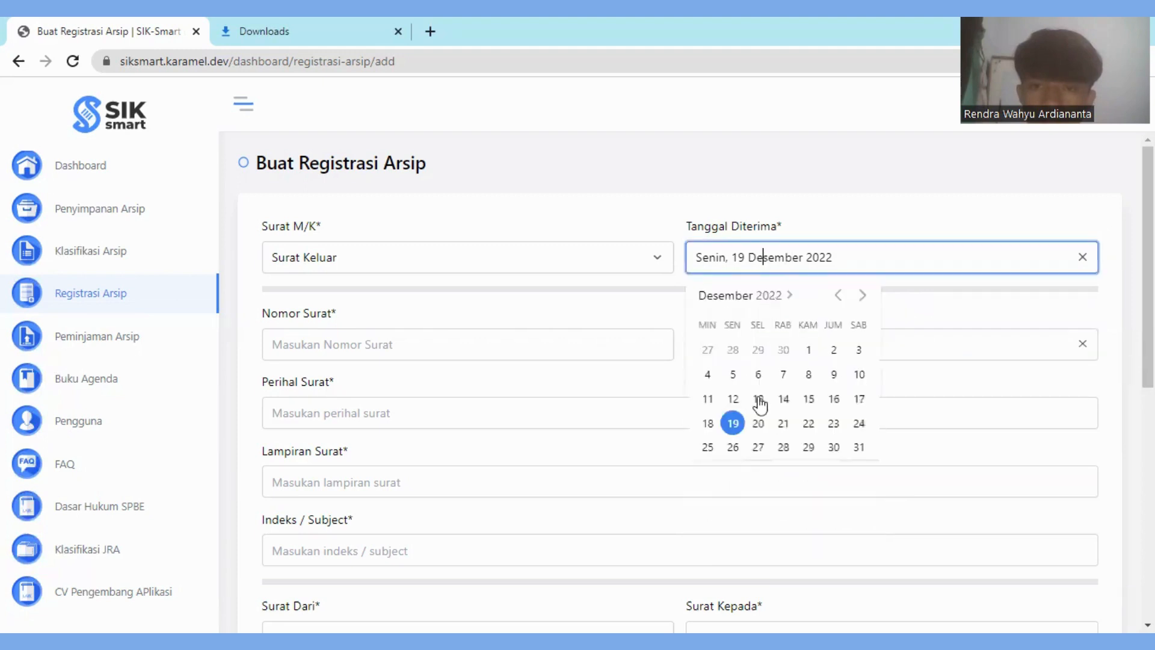
click(739, 295)
click(762, 338)
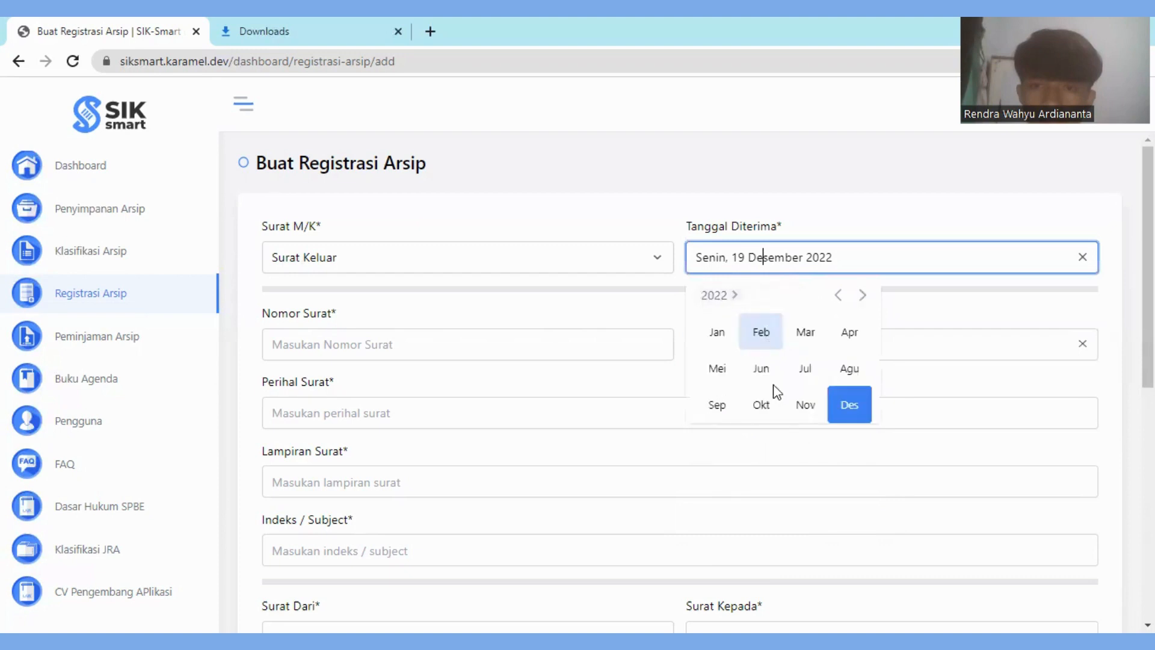
click(857, 398)
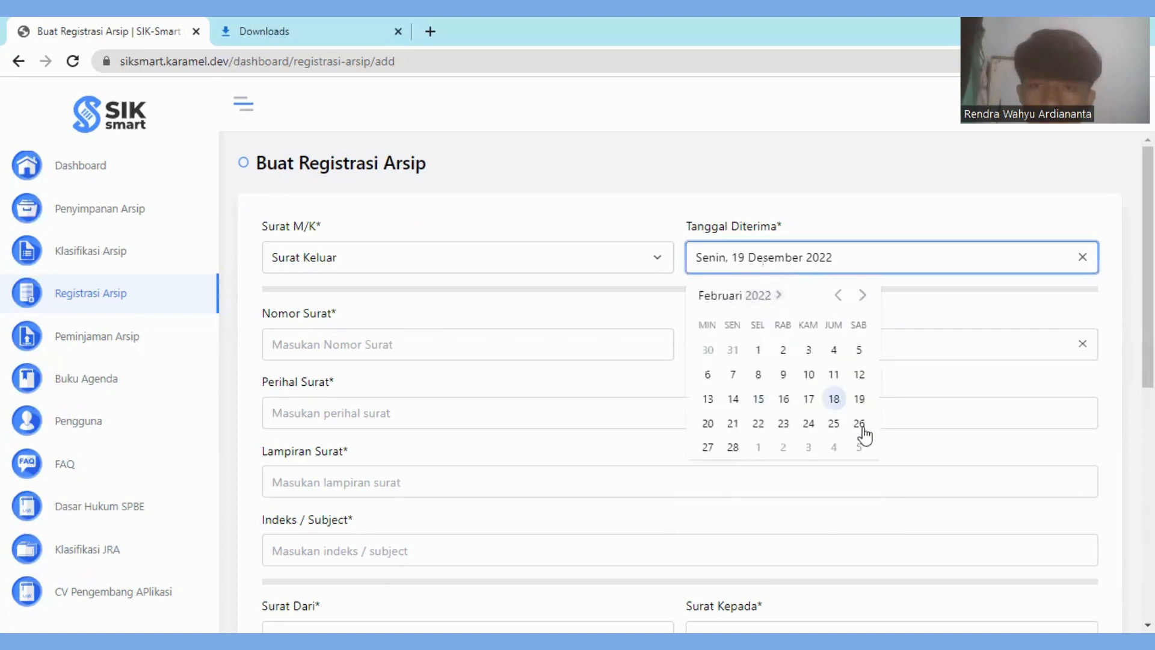
- Enter a dash "-" as the letter number in Nomor Surat
click(443, 339)
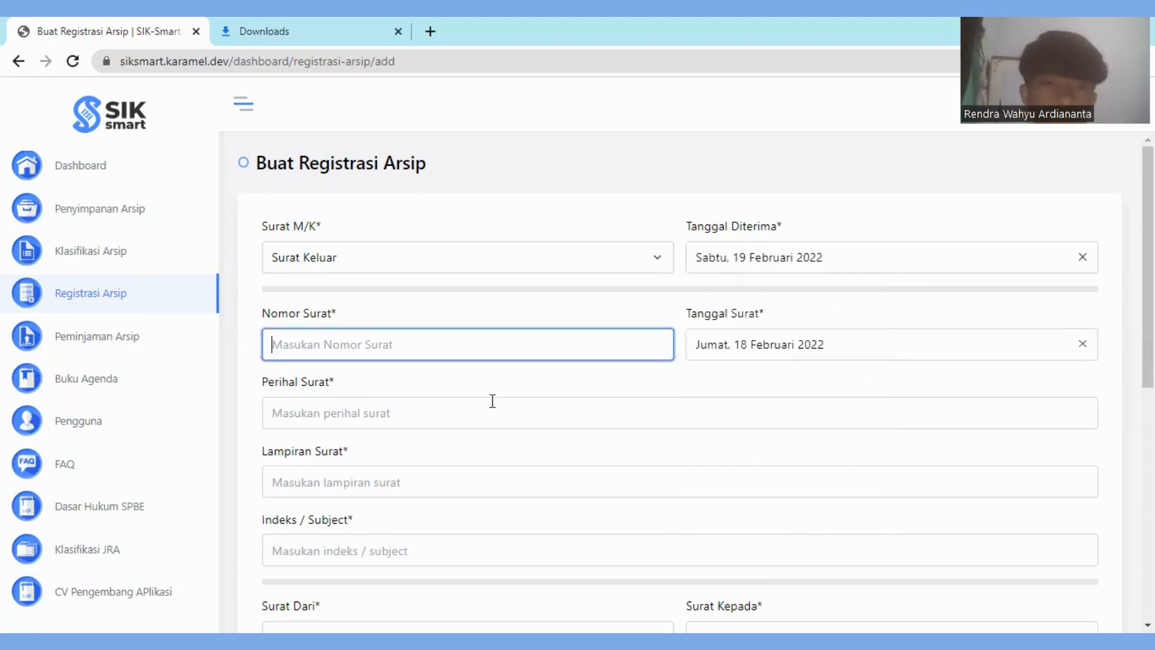
key(alt+Tab)
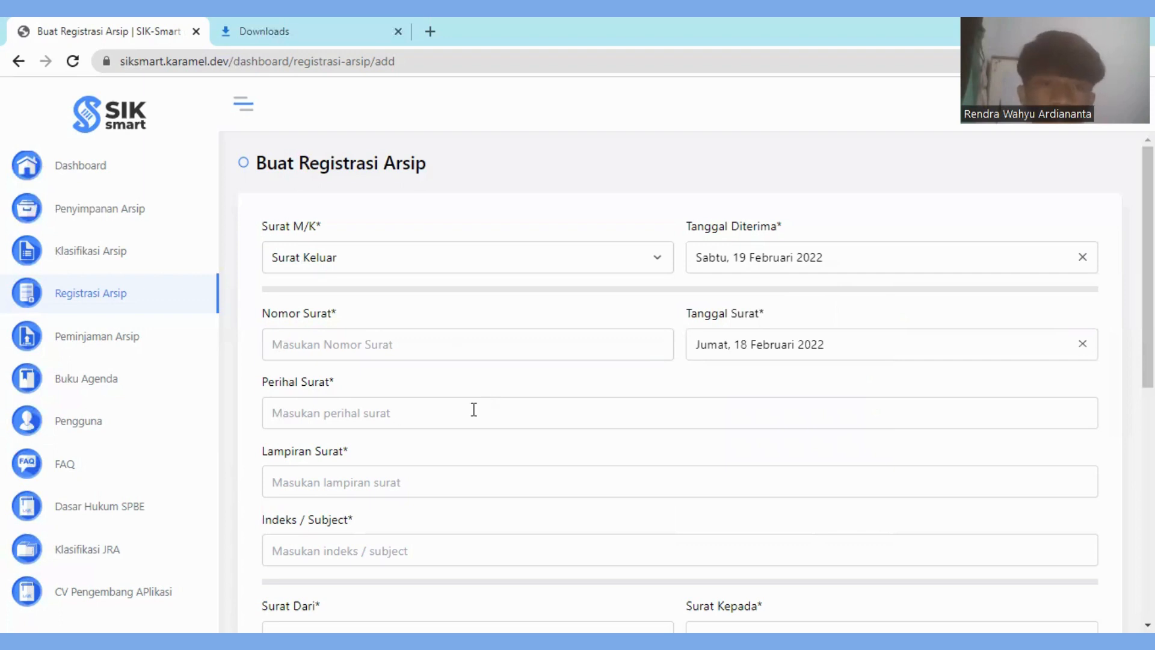
text(-)
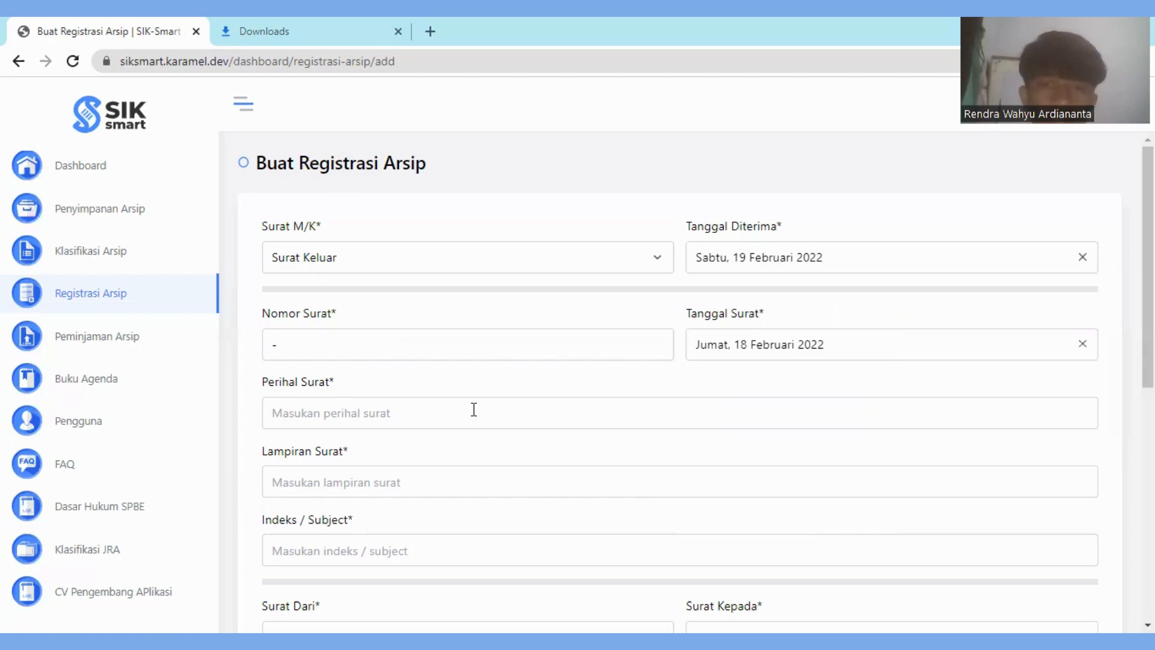
- Enter "MEMORANDUM OF UNDERSTANDING (NOTA KESEPAHAMAN)" as the Perihal Surat
click(353, 409)
text(EMORANDUM OF UNDERSTANDING (NOTA KESEPAHAMAN))
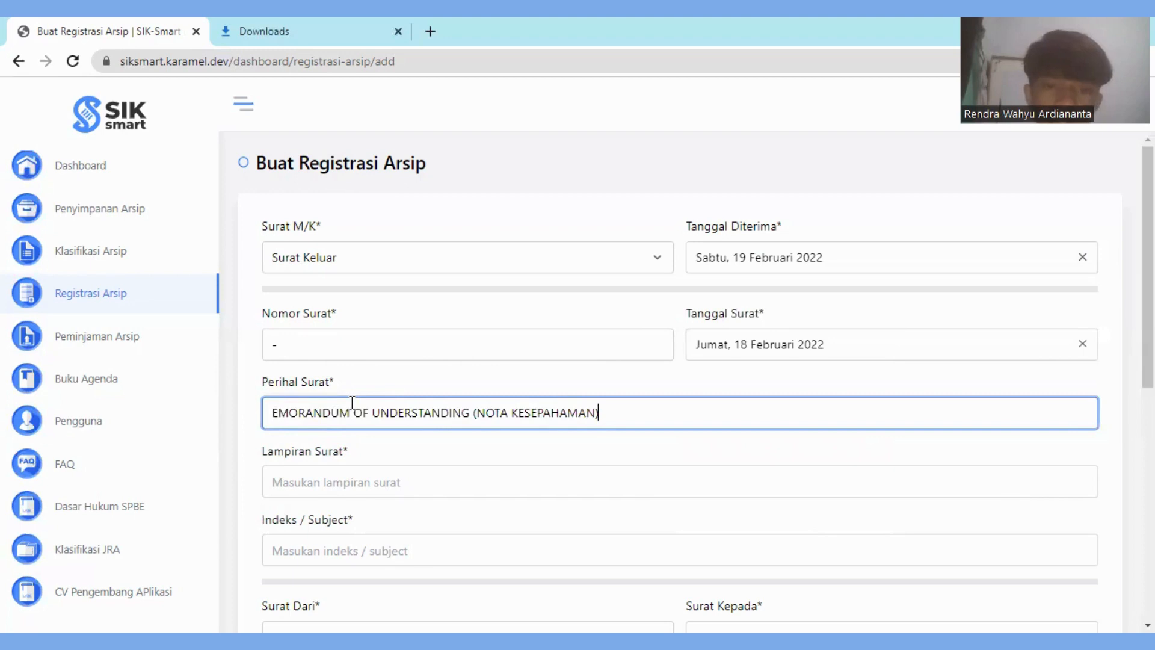
key(Home)
text(M)
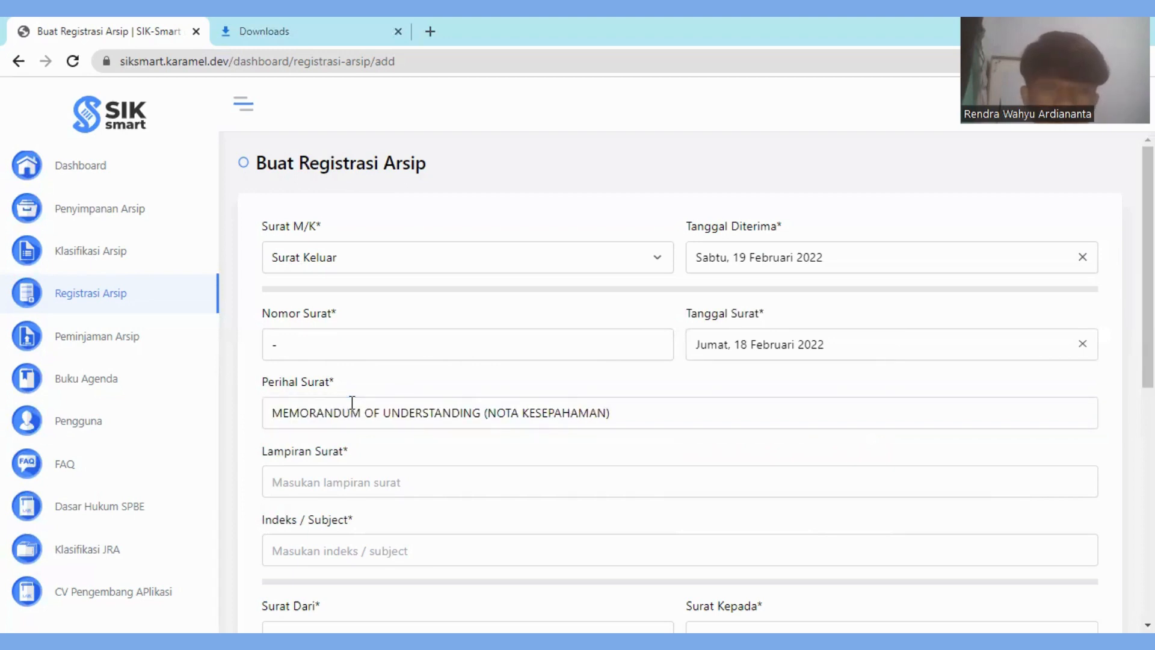
click(352, 411)
- Enter a dash "-" as the Lampiran Surat
click(346, 478)
scroll(380, 406, down, 2)
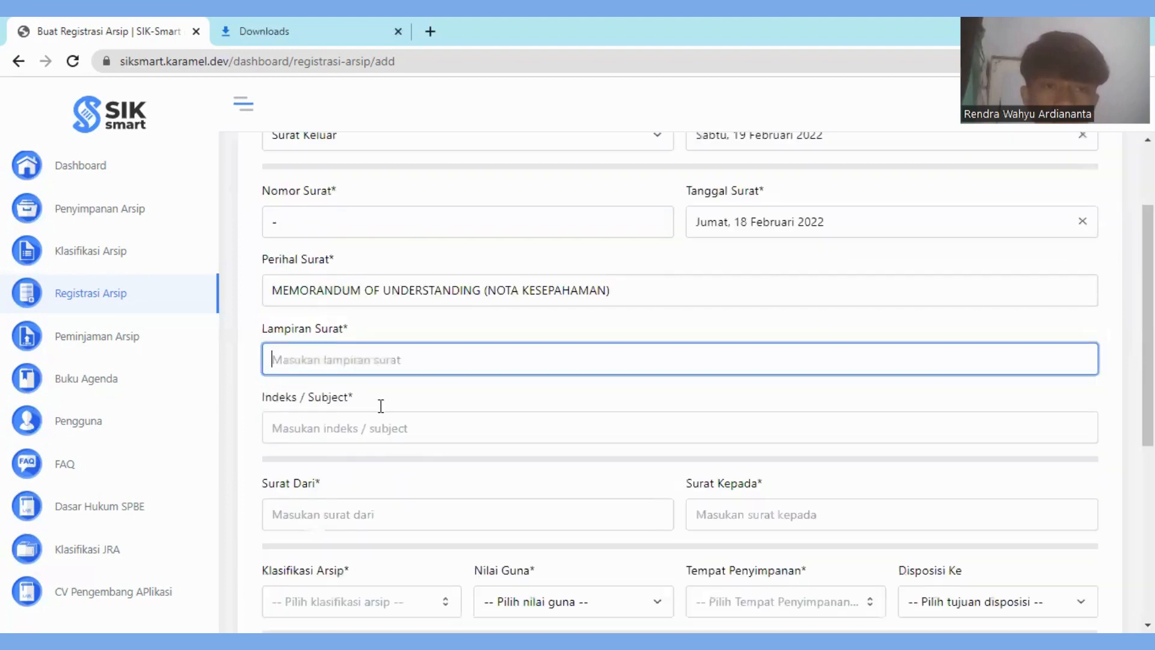
scroll(381, 406, down, 1)
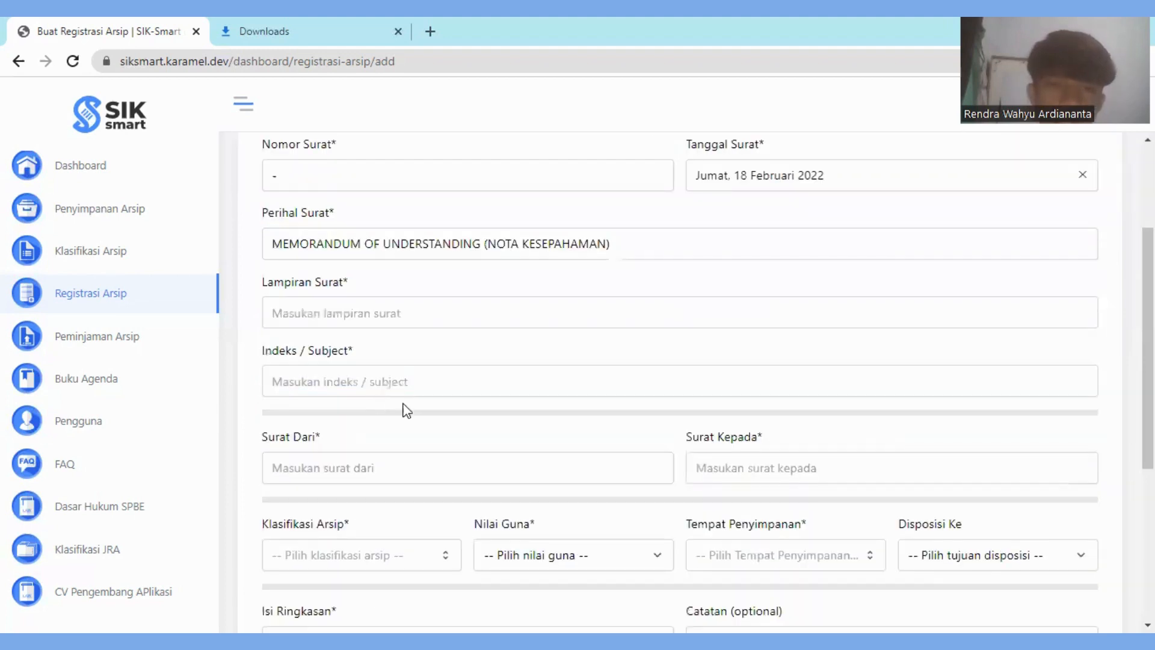
text(-)
key(Tab)
- Copy the Perihal Surat text into Indeks / Subject
triple_click(386, 250)
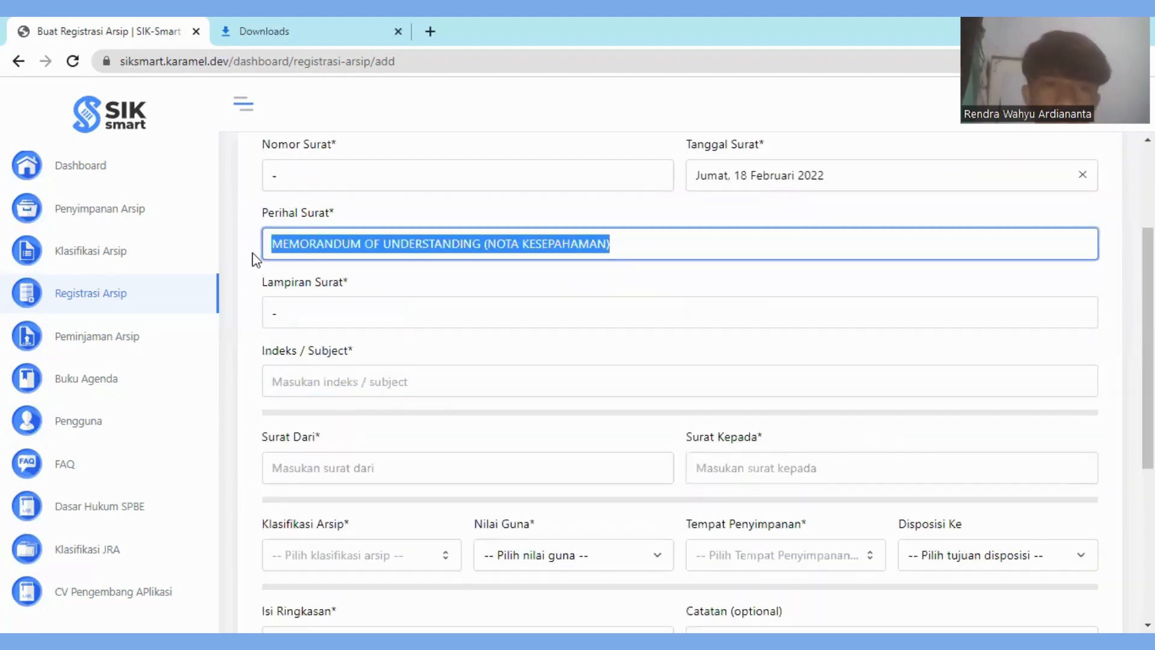
key(ctrl+c)
click(352, 381)
key(ctrl+v)
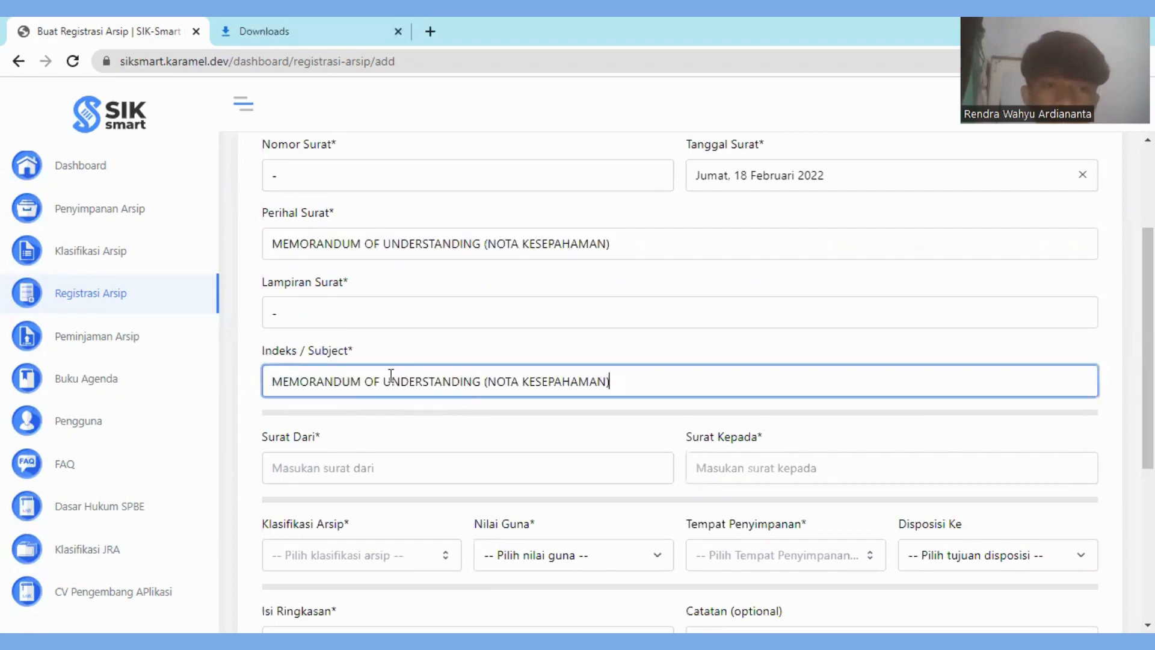
- Enter "Pemerintah Desa Logede" as the sender in Surat Dari
scroll(462, 439, down, 2)
key(Tab)
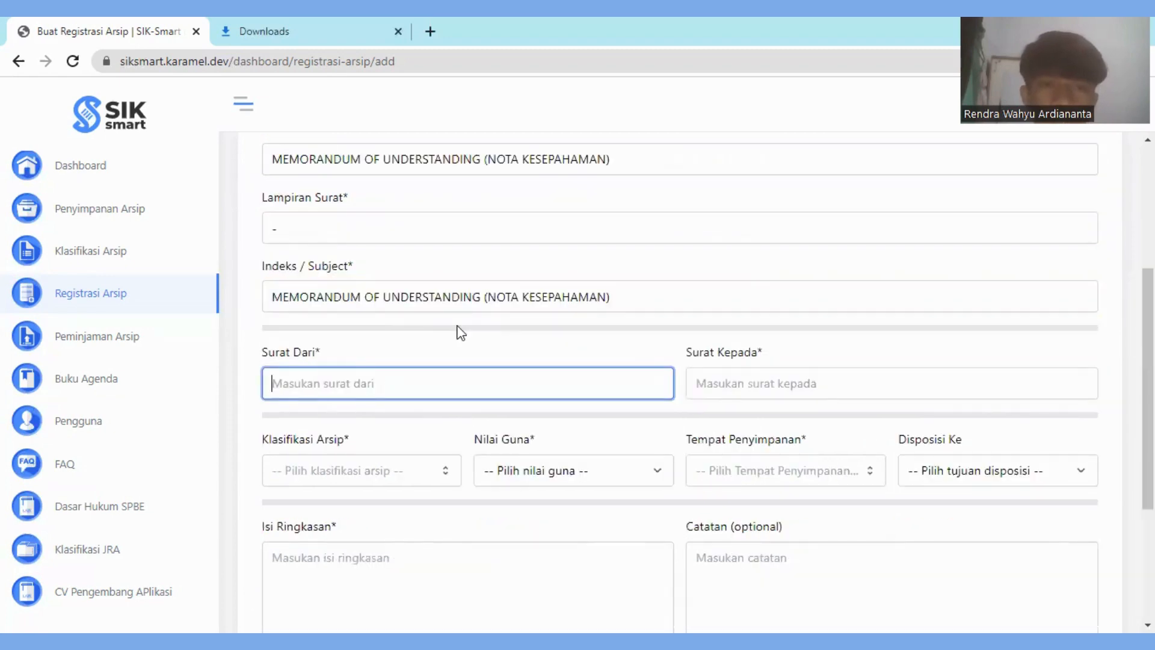
scroll(456, 328, up, 3)
scroll(421, 448, down, 1)
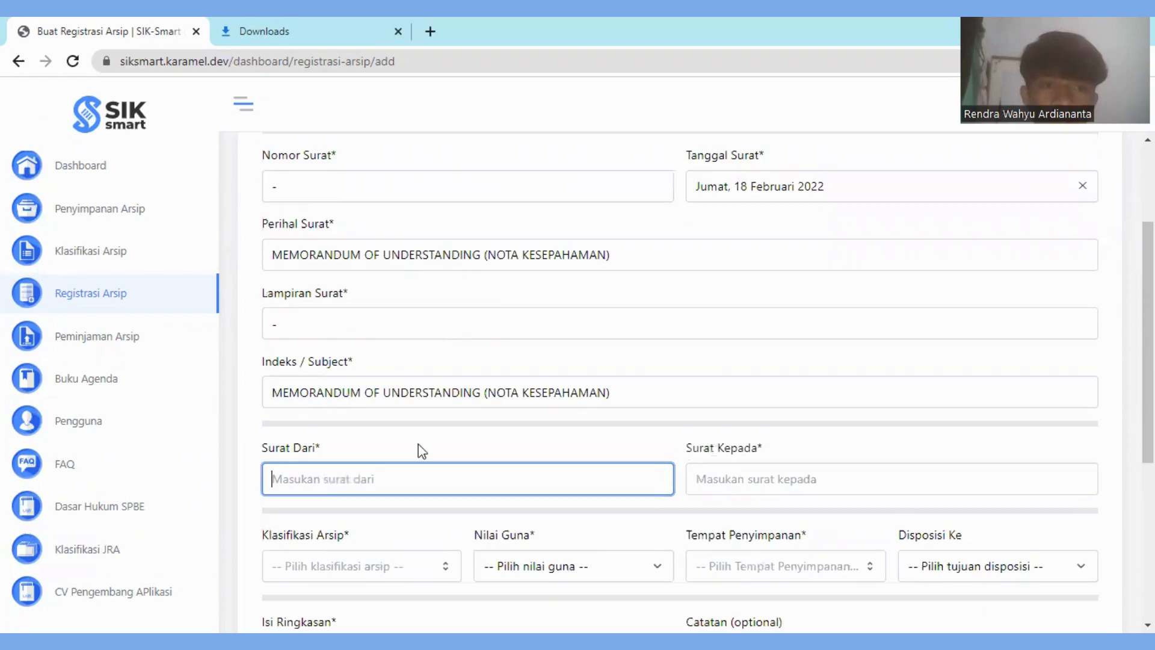
scroll(391, 386, up, 3)
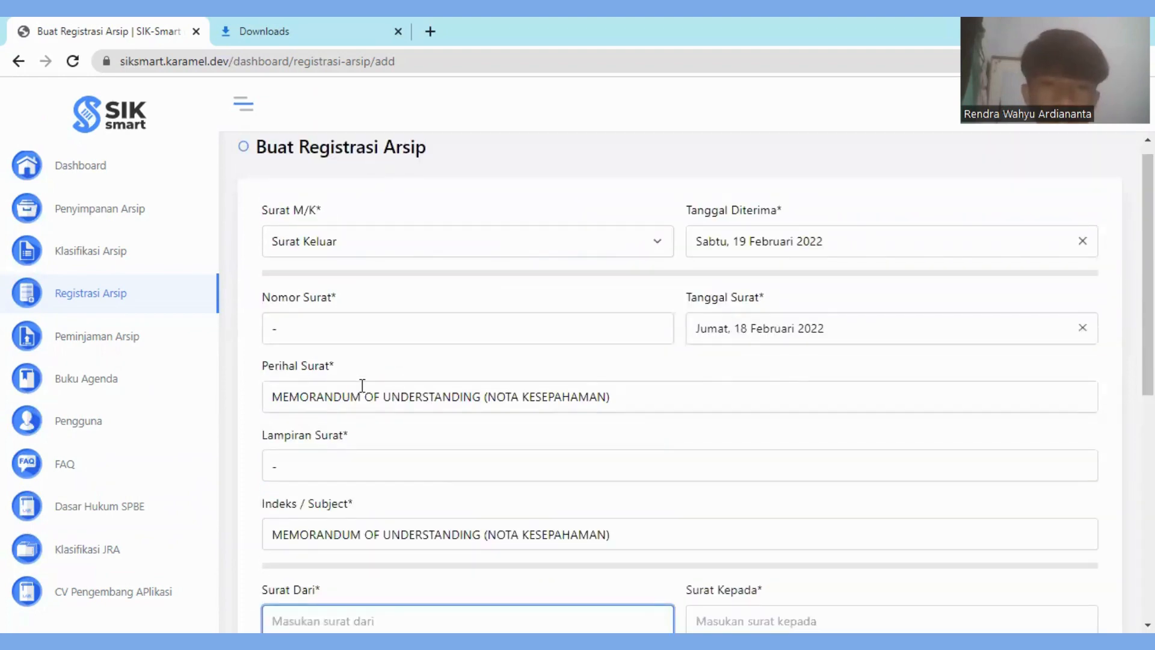
text(Pemerintah )
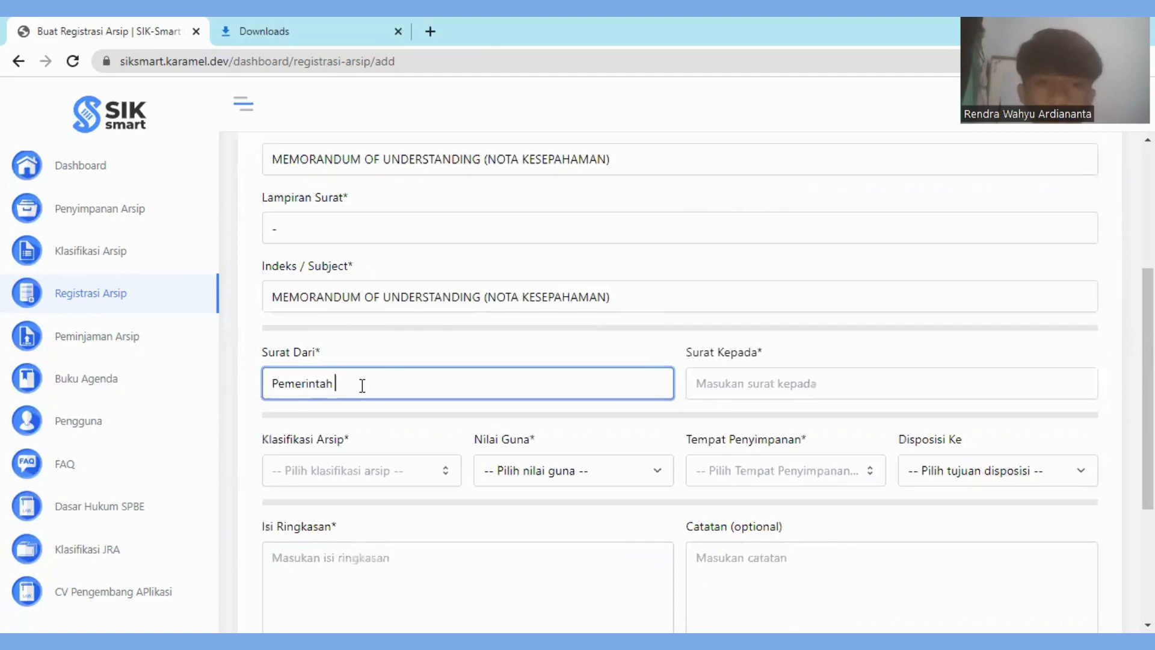
text(Desa Logede)
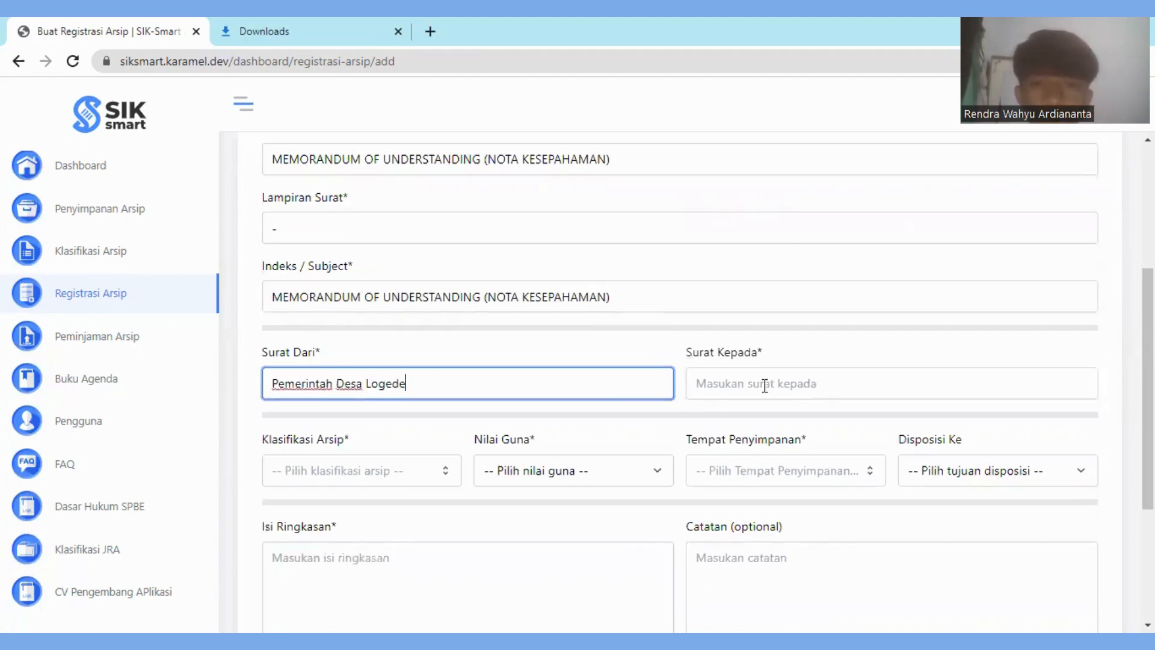
- Enter "Program Studi DIII Manajemen Administrasi" as the recipient in Surat Kepada
click(733, 394)
scroll(745, 469, up, 1)
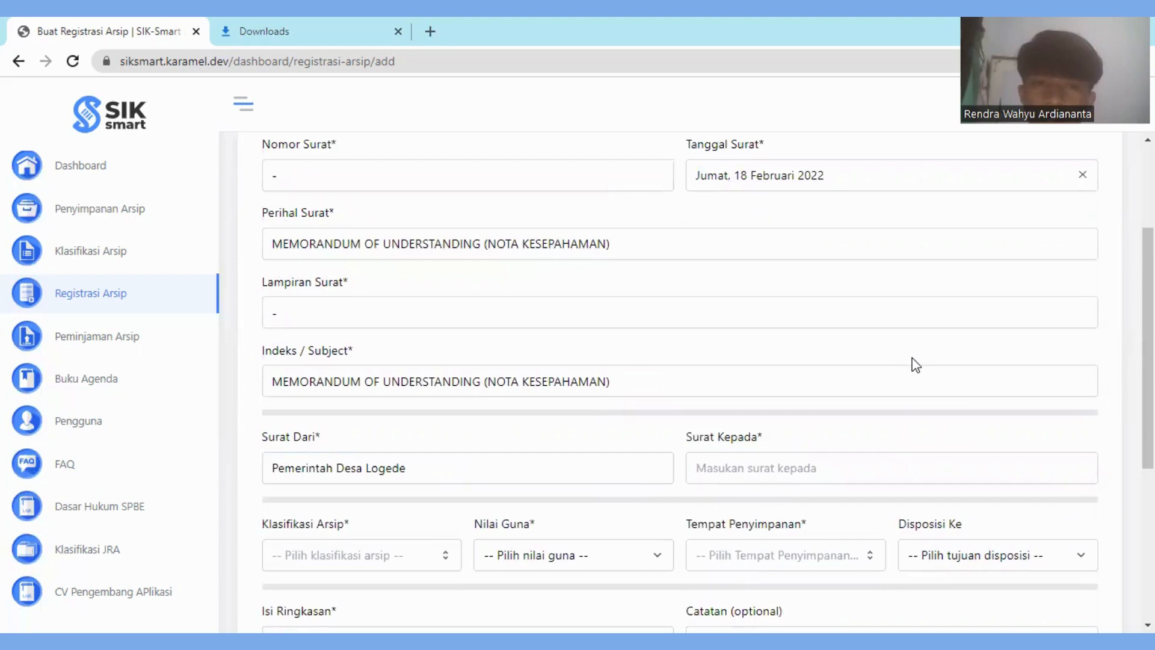
click(831, 470)
text(Progra)
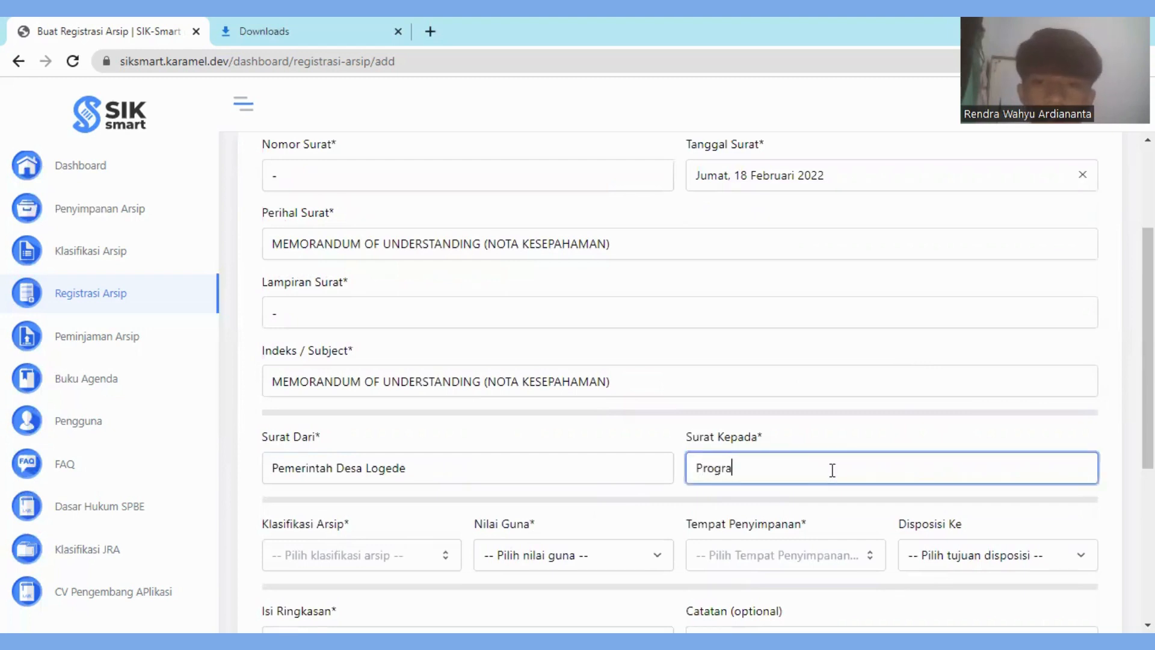
text(m Studi D)
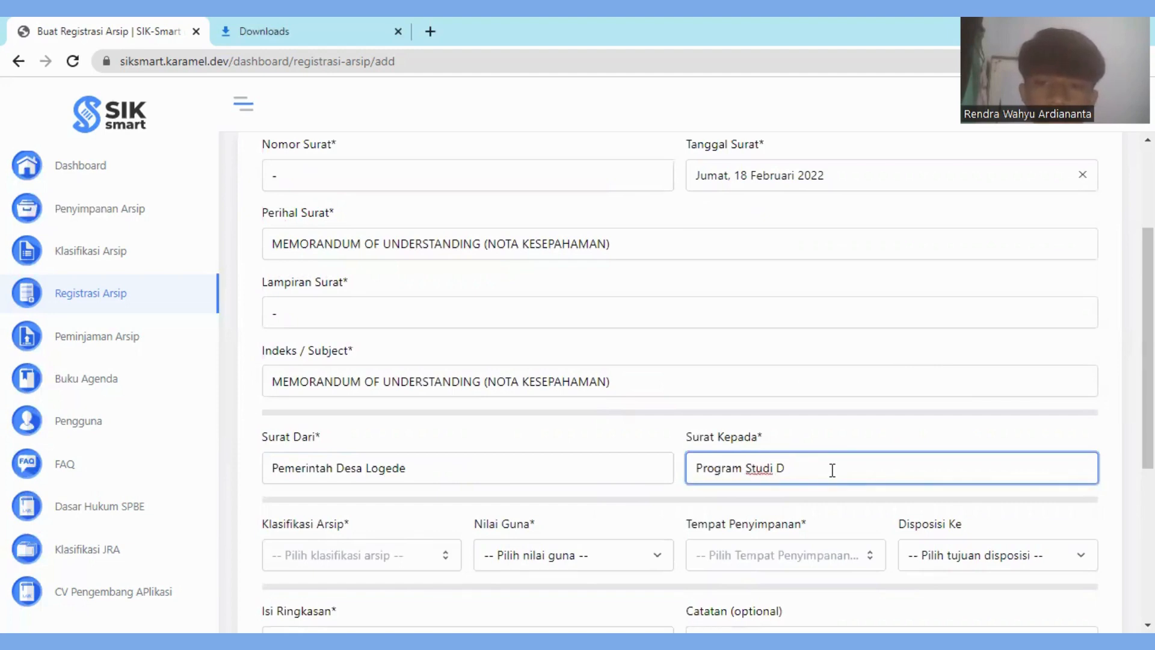
text(III Manajemen Administrasi)
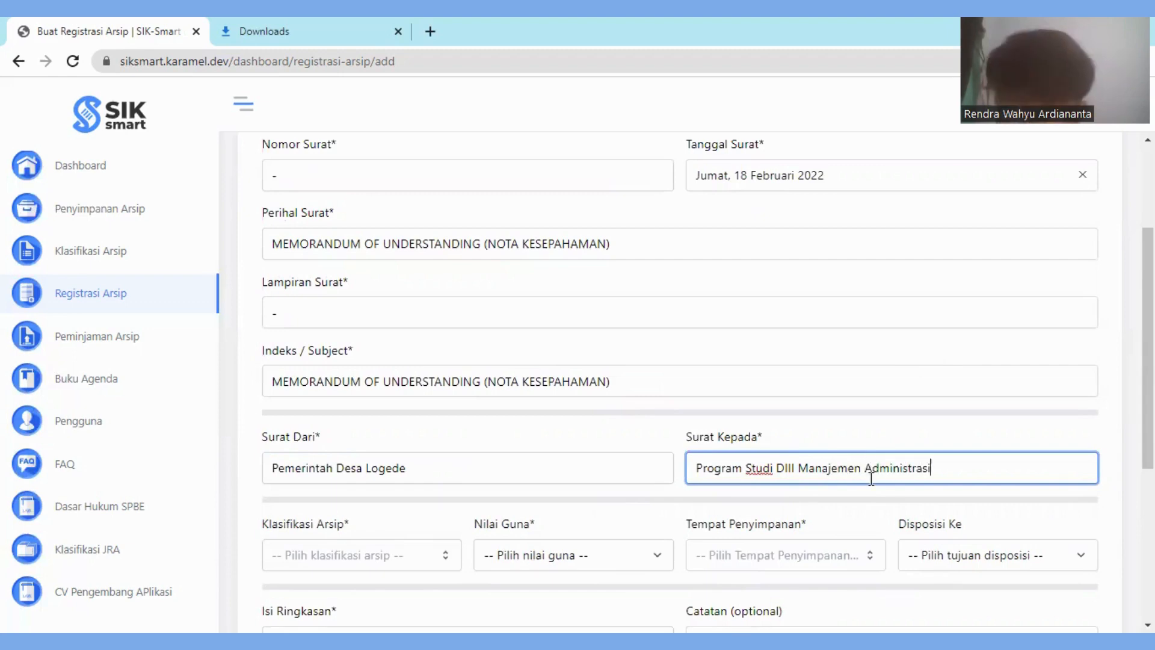
- Find classification 000 and set Klasifikasi Arsip to "000 Umum zzz"
scroll(541, 382, down, 3)
scroll(520, 390, up, 1)
click(444, 472)
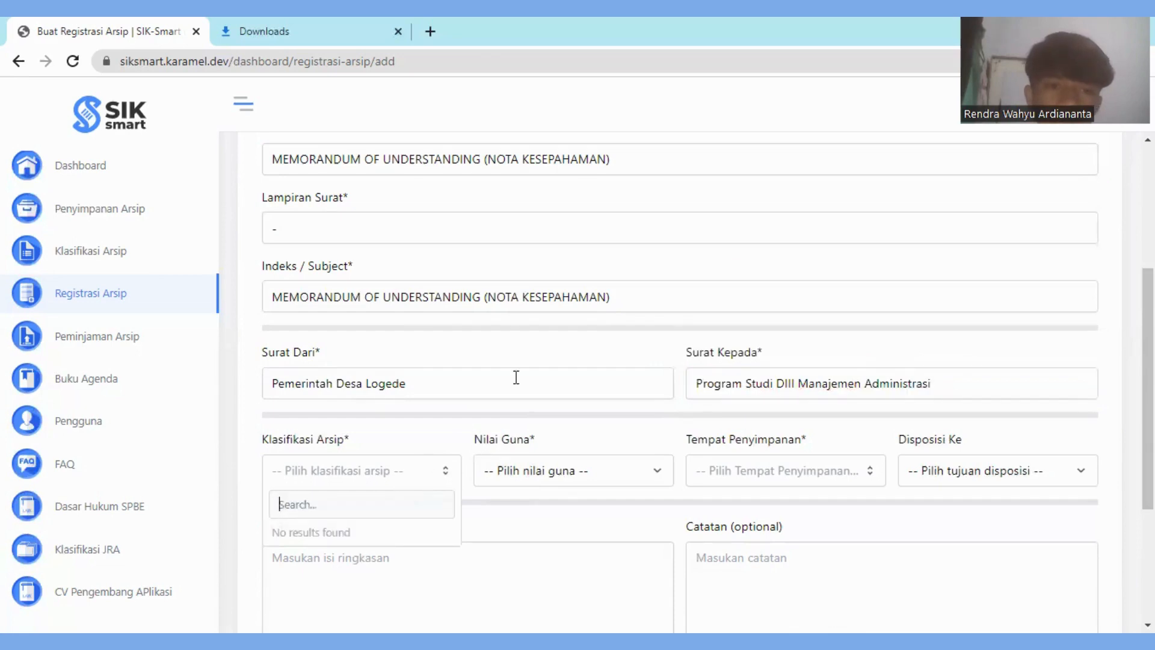
text(000)
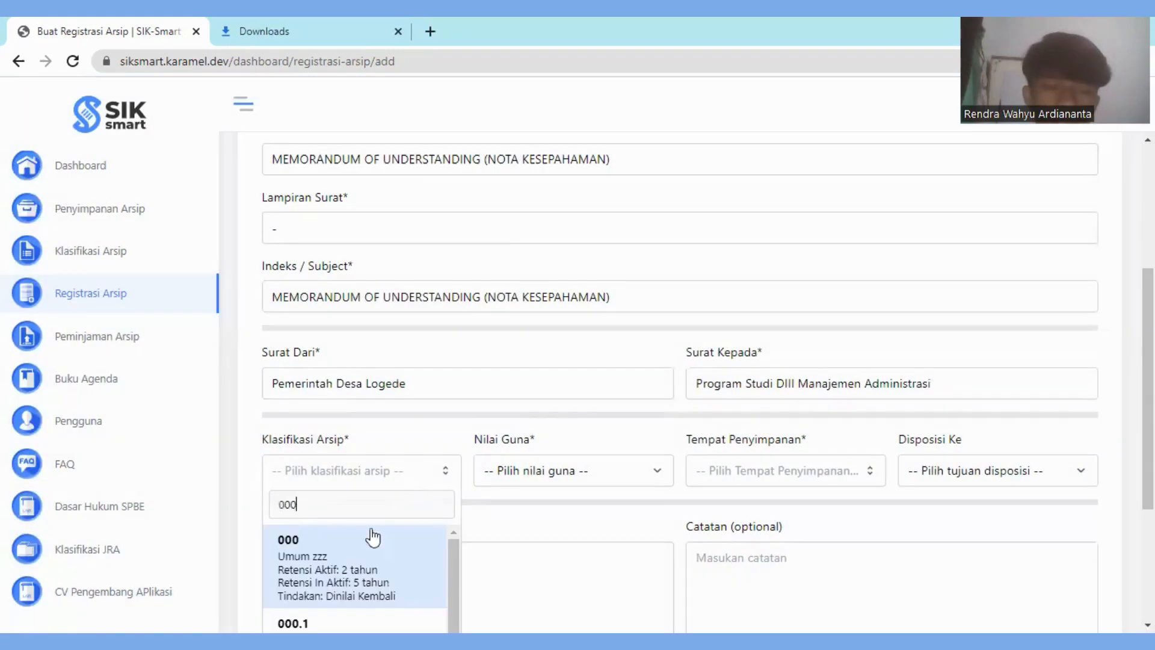
click(364, 565)
- Set Nilai Guna to Hukum
click(569, 480)
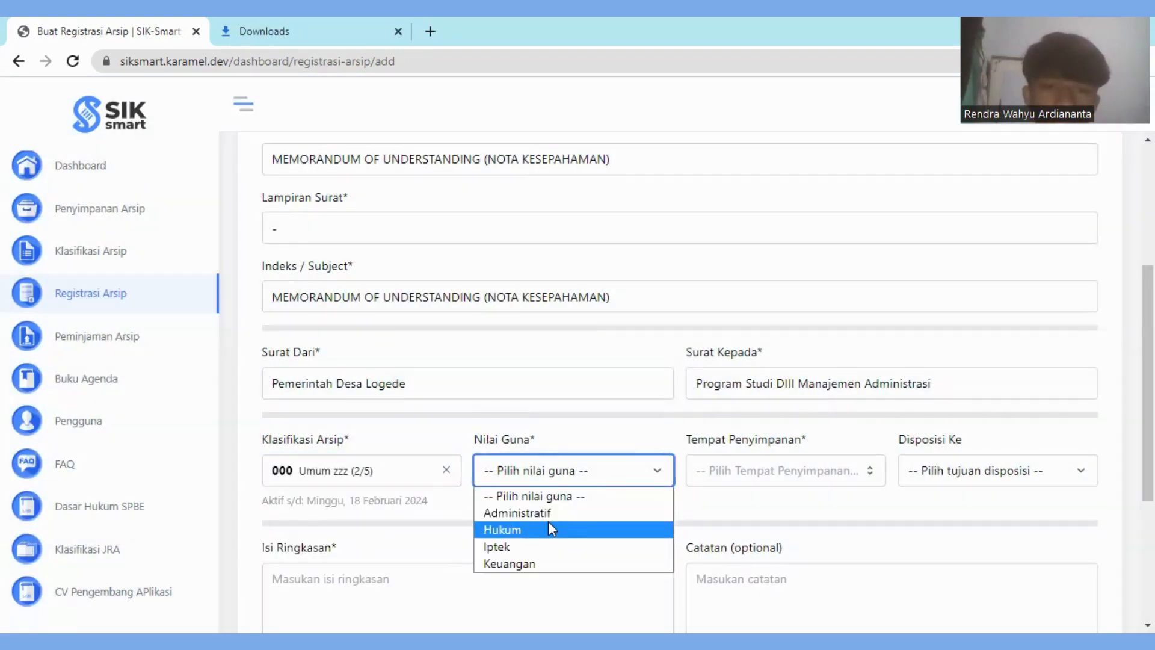
click(549, 528)
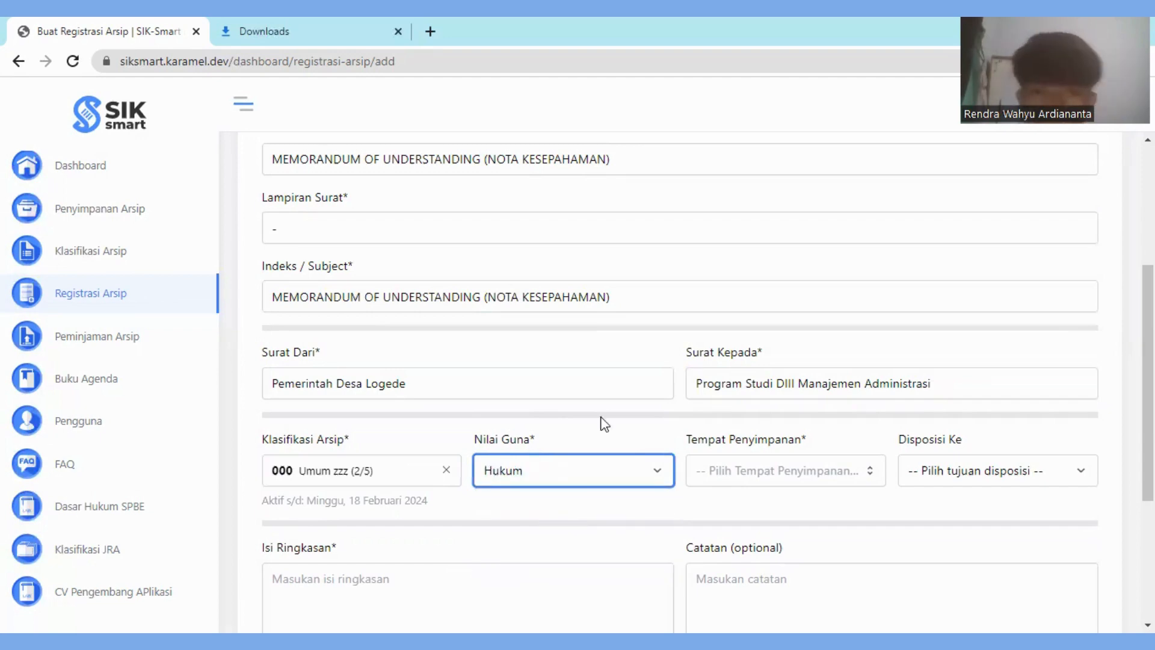
click(604, 424)
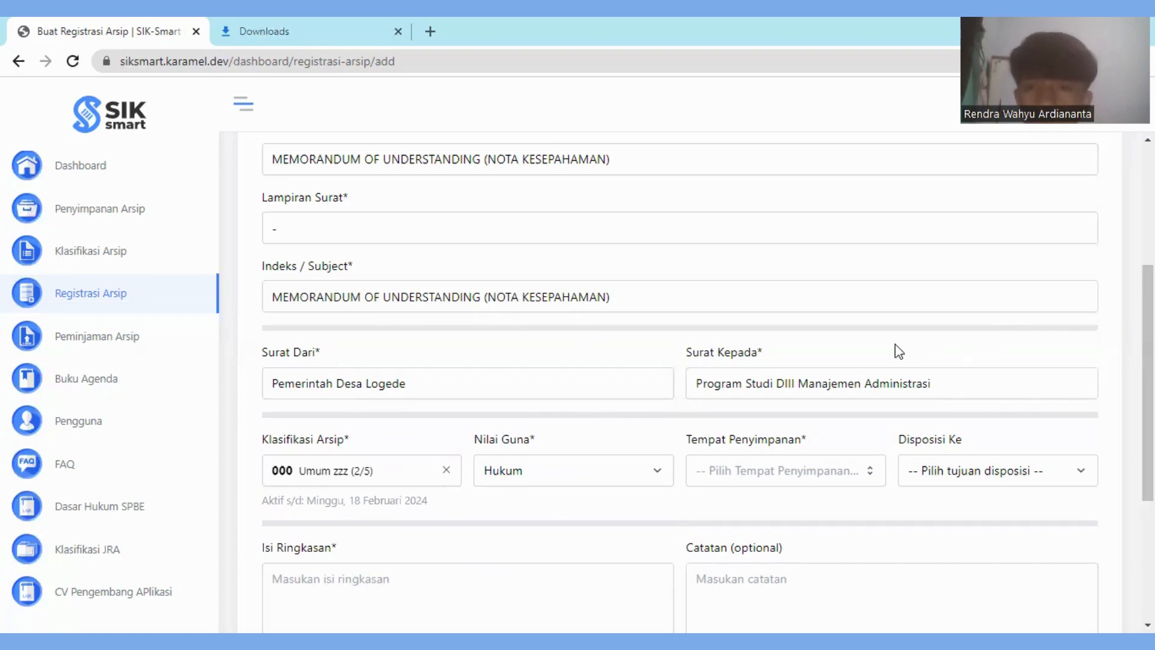
- Set Tempat Penyimpanan to "Filling 000 UMUM" for Logede and choose the first listed person as Disposisi Ke
click(816, 484)
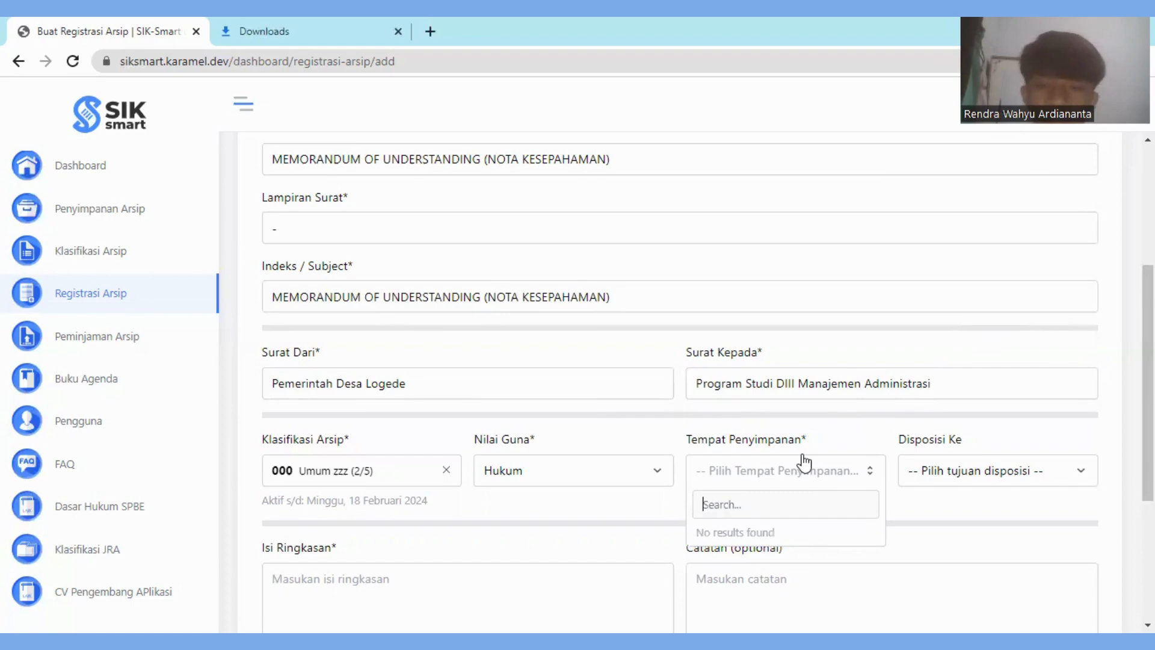
text(d)
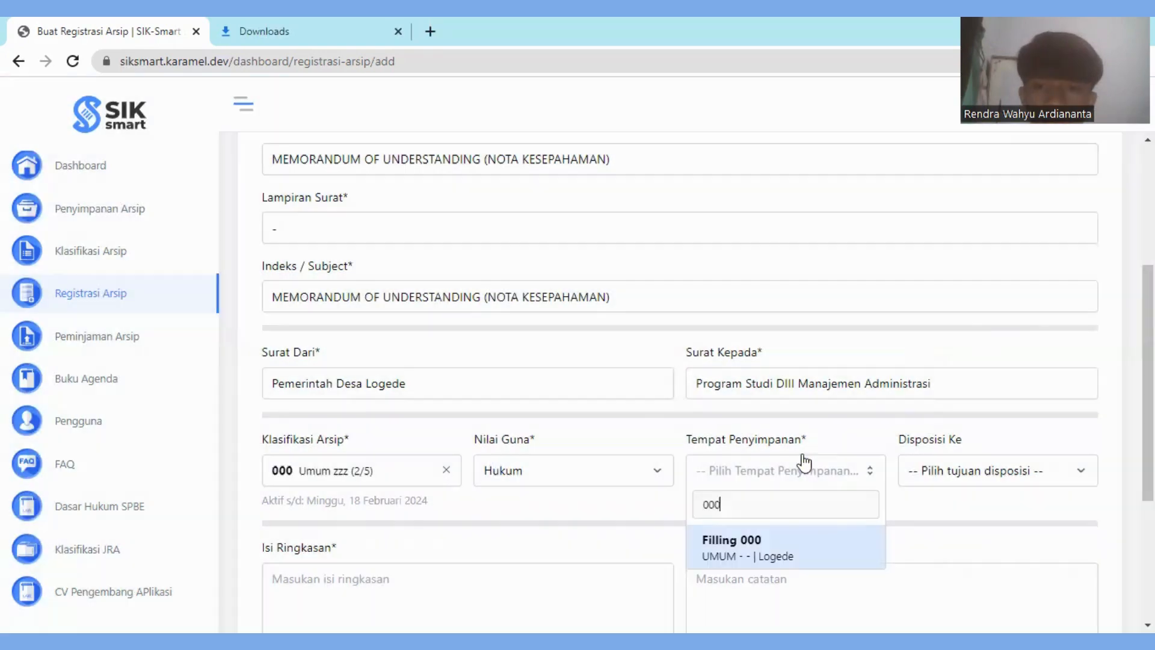
click(765, 561)
scroll(842, 421, down, 1)
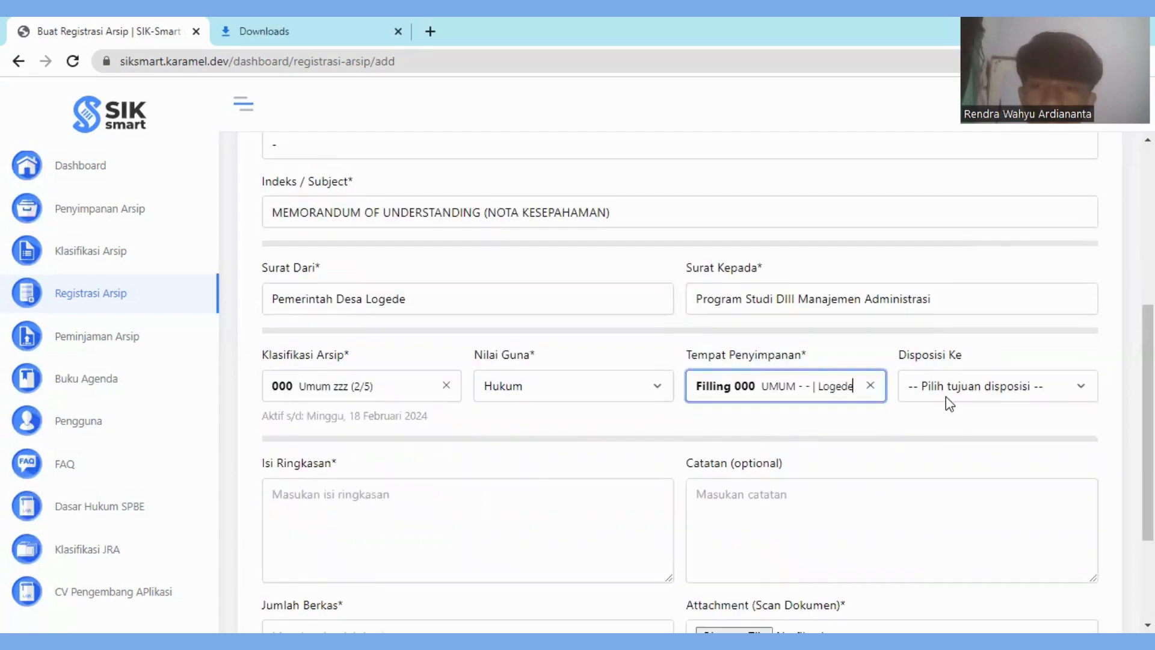
click(947, 400)
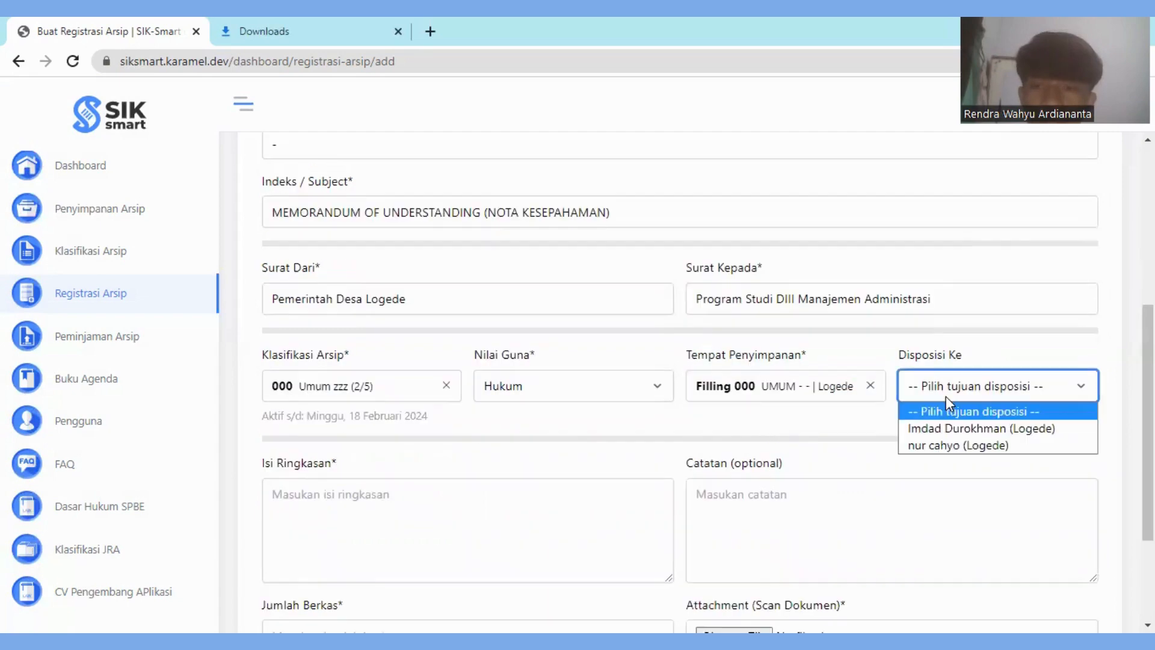
click(956, 428)
scroll(417, 348, down, 2)
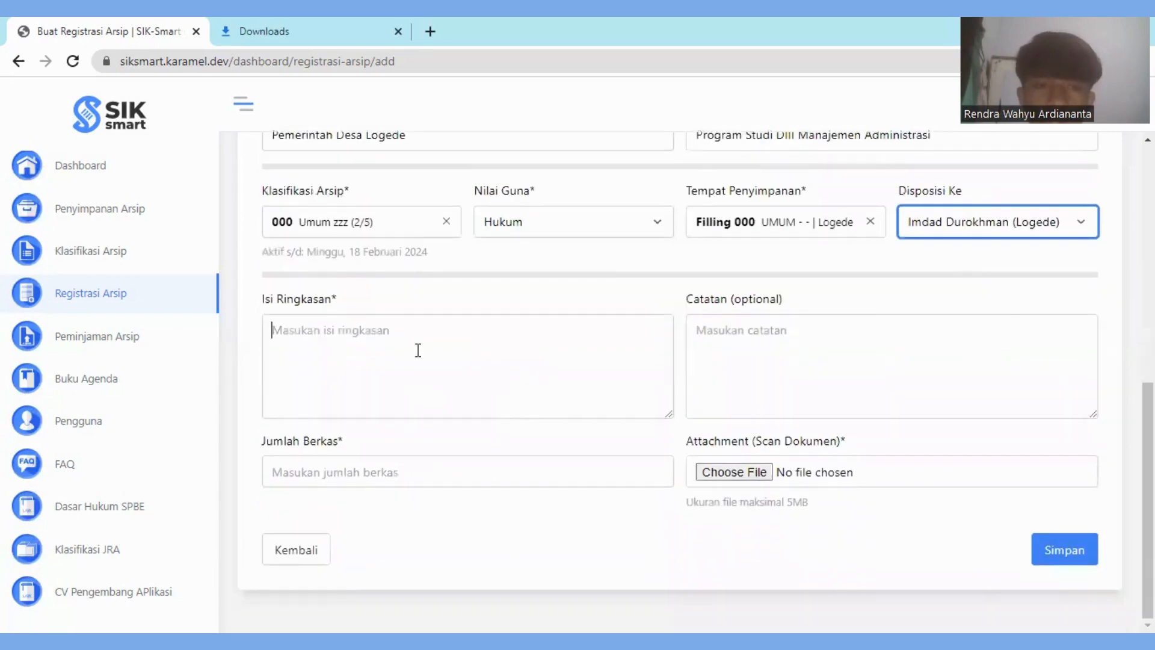
- Paste the copied cooperation agreement text into Isi Ringkasan and review it
scroll(508, 348, up, 2)
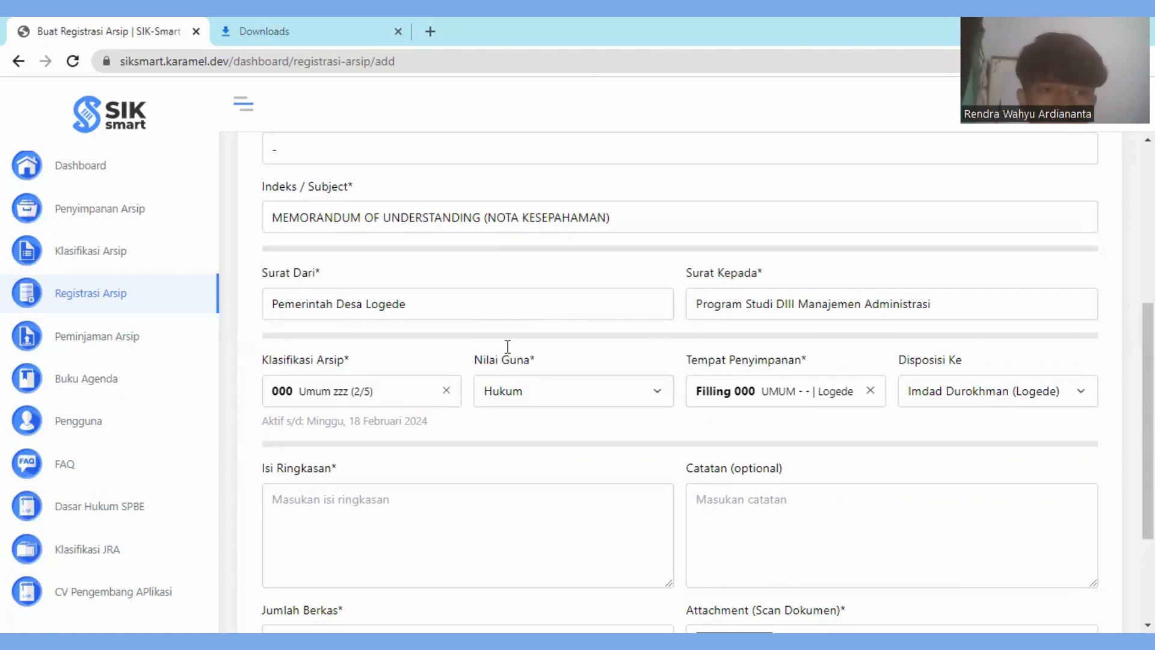
click(446, 505)
key(ctrl+v)
scroll(398, 512, up, 5)
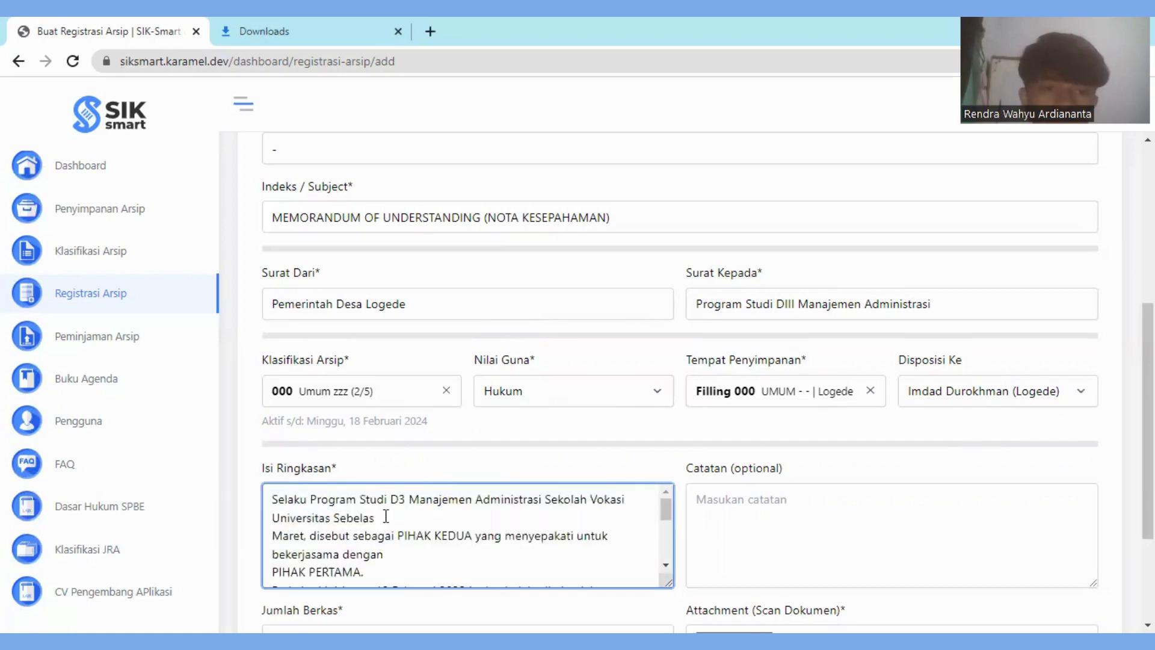
scroll(394, 513, down, 2)
scroll(391, 514, up, 2)
scroll(385, 516, down, 2)
scroll(386, 515, up, 3)
scroll(531, 433, down, 3)
scroll(508, 534, up, 5)
scroll(617, 441, down, 4)
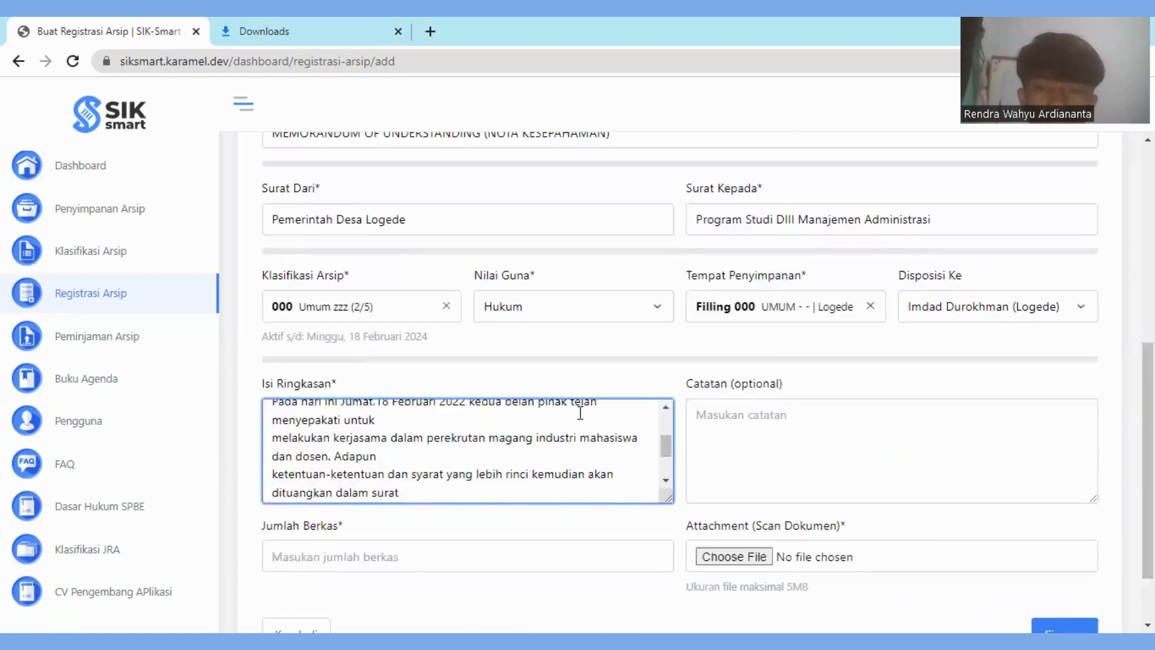
scroll(557, 495, up, 8)
scroll(874, 430, down, 5)
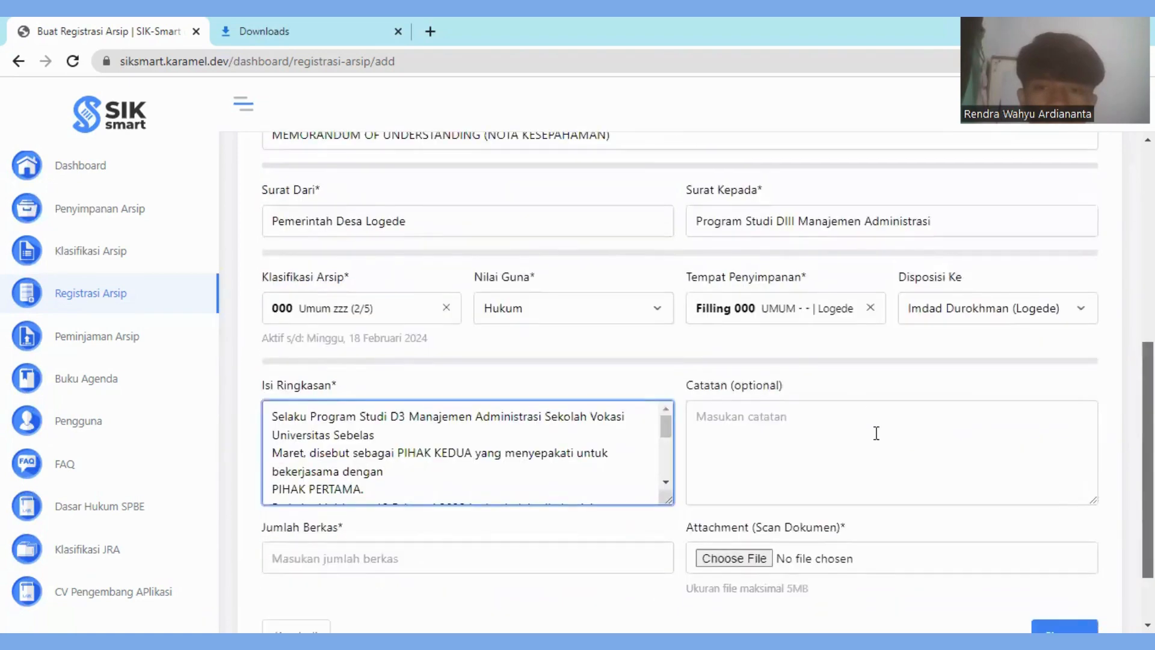
- Enter the note "Segera ditindaklanjuti" in Catatan
click(915, 426)
text(Se)
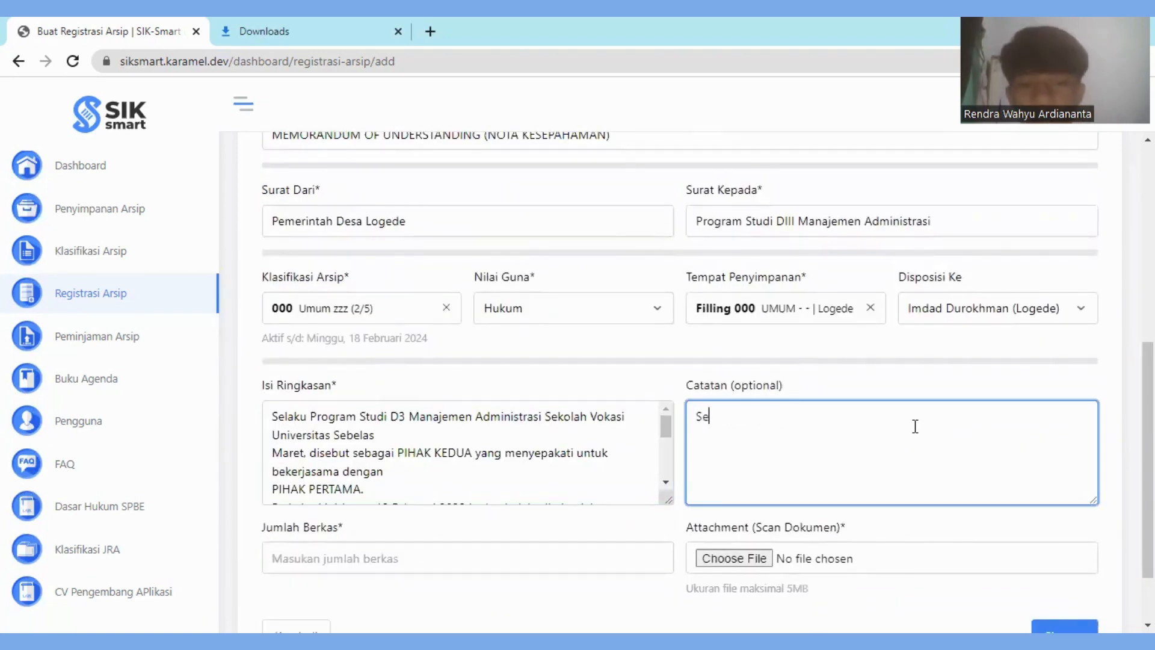
text(gera Di)
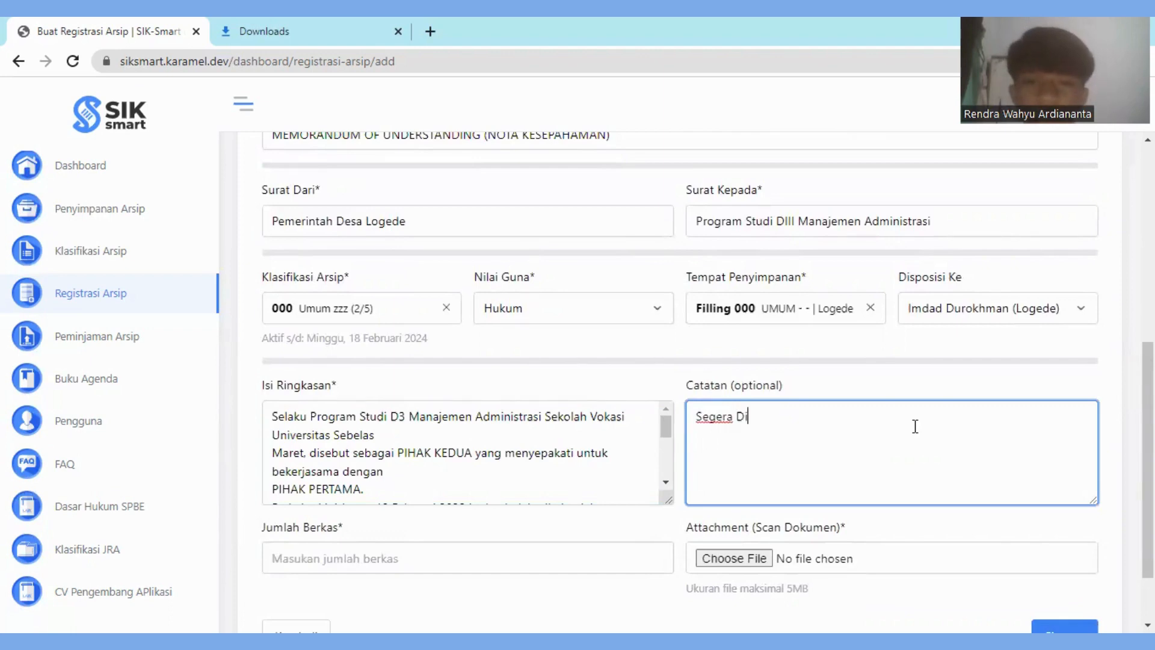
key(BackSpace)
key(BackSpace)
text(ditin)
text(daklan)
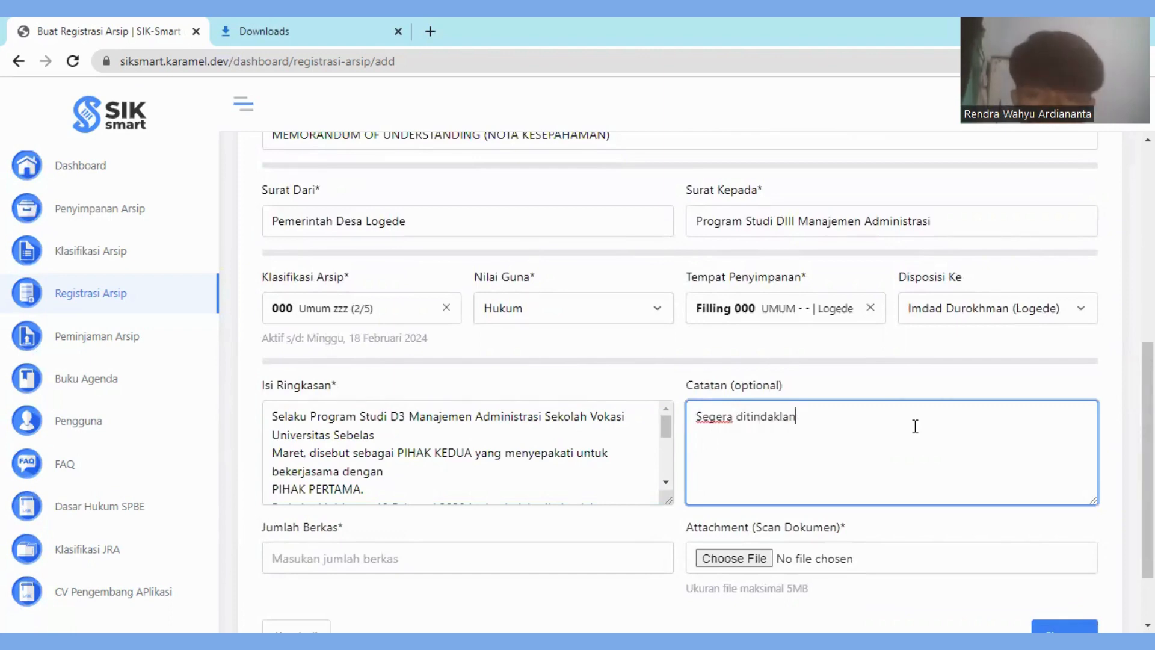
text(juti)
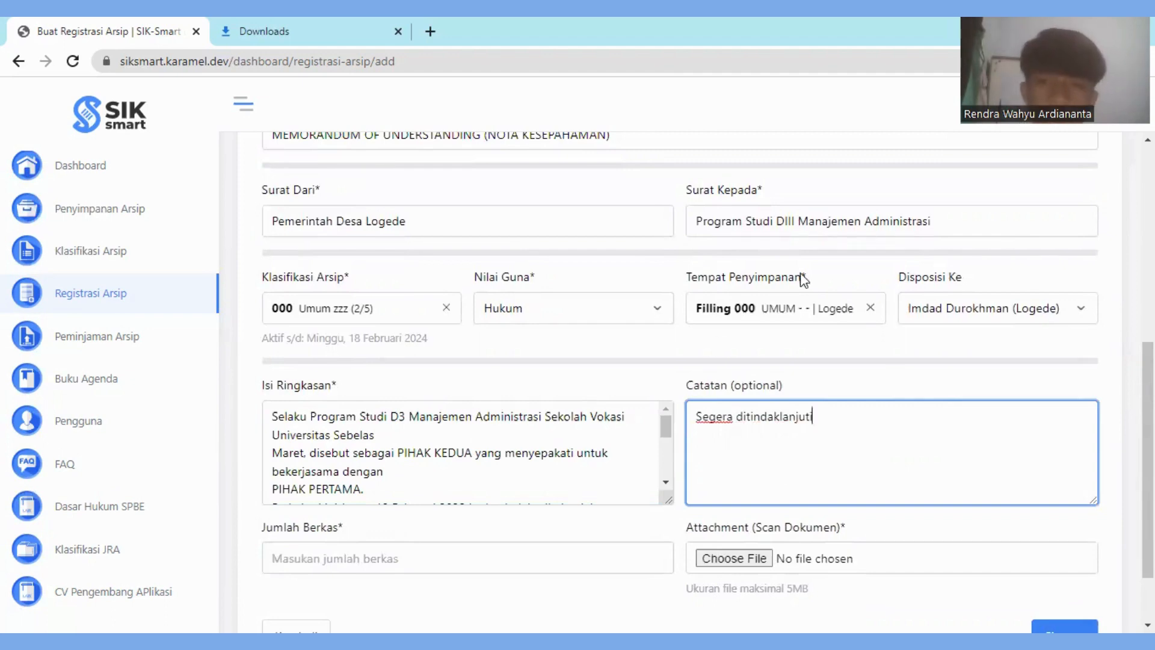
- Set Jumlah Berkas to 1
scroll(399, 467, down, 2)
click(399, 470)
text(1)
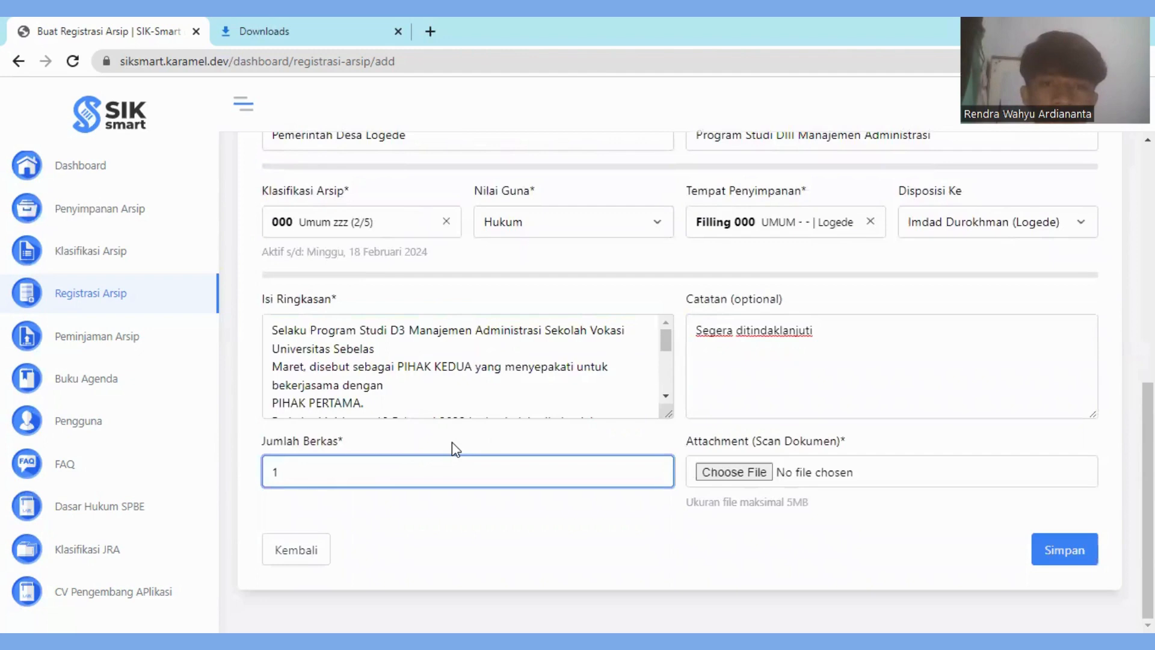
- Attach "MoU Pemdes Logede 2022.pdf" as the scanned document and save the archive registration
click(751, 473)
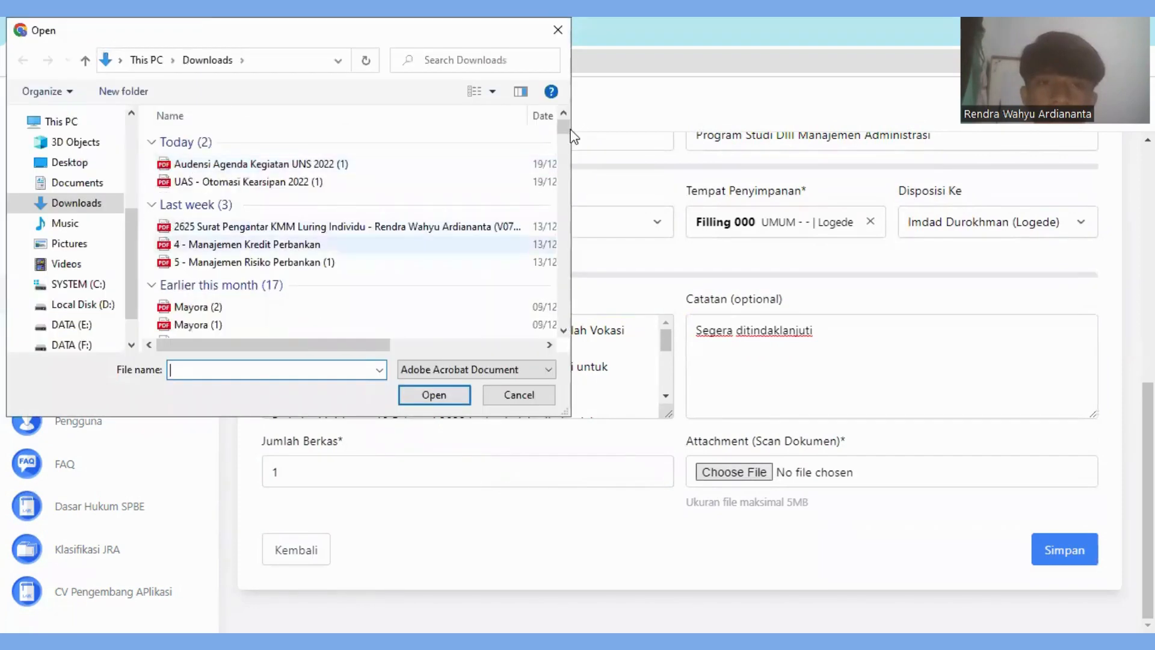
scroll(373, 214, down, 7)
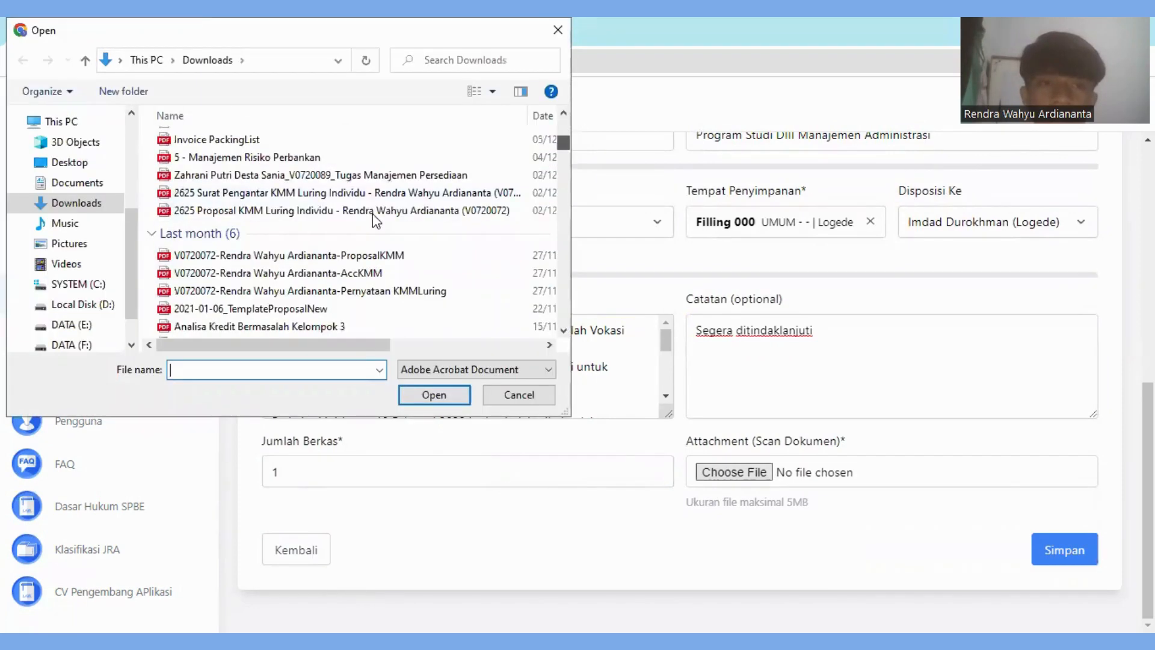
scroll(373, 214, up, 3)
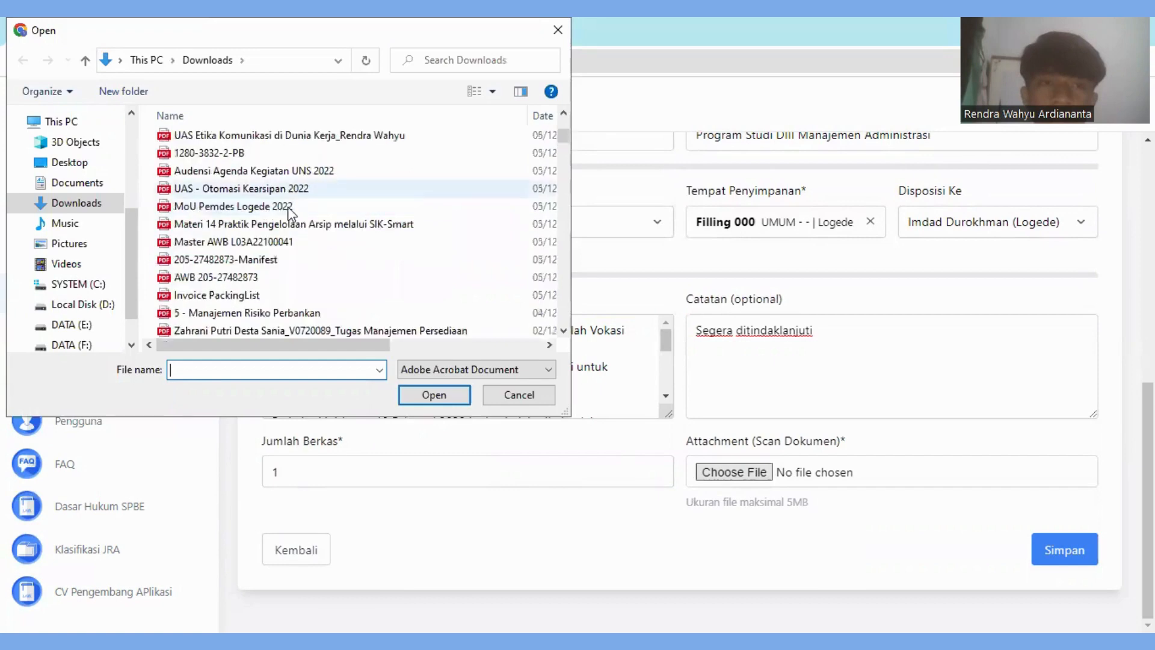
click(233, 206)
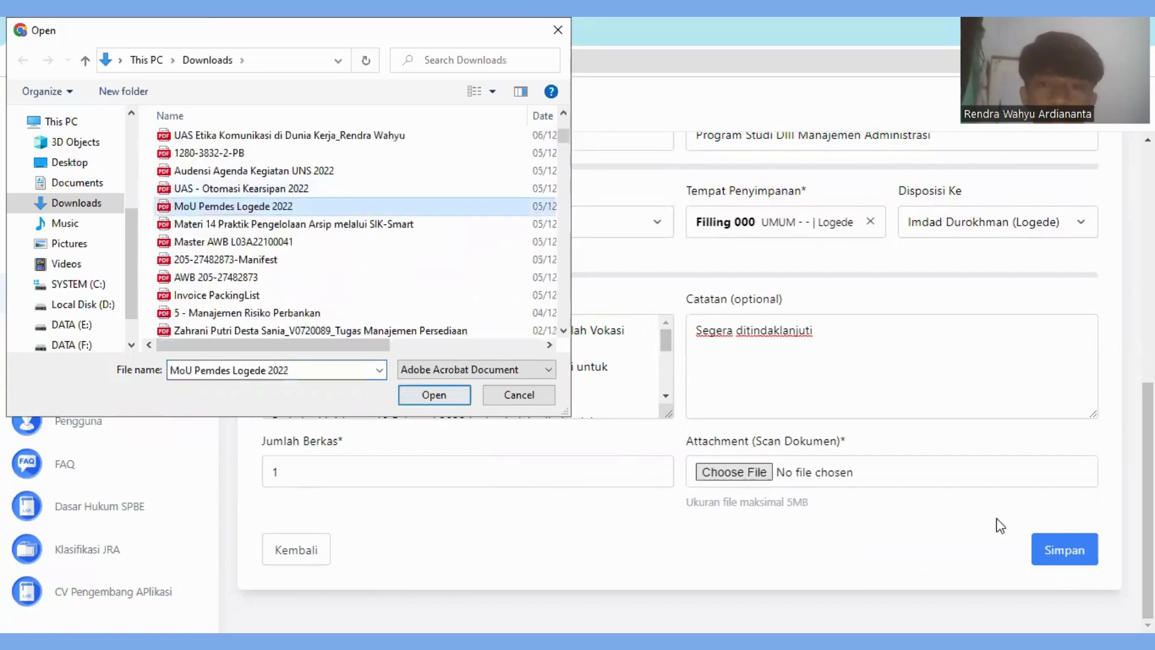
key(Return)
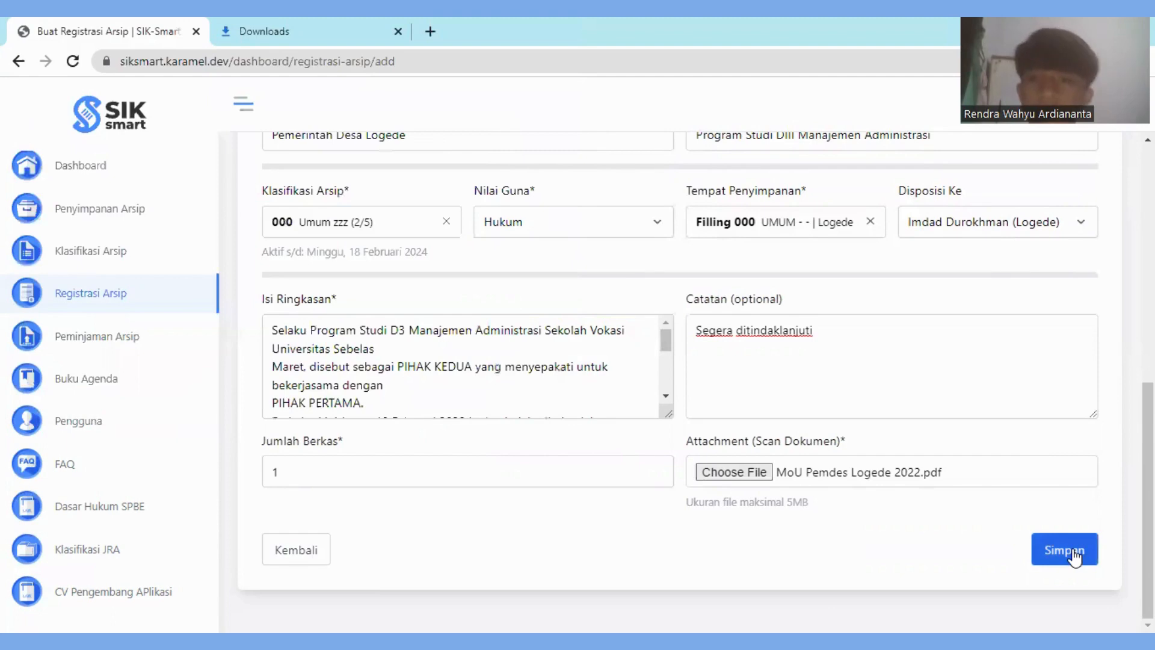
click(1075, 555)
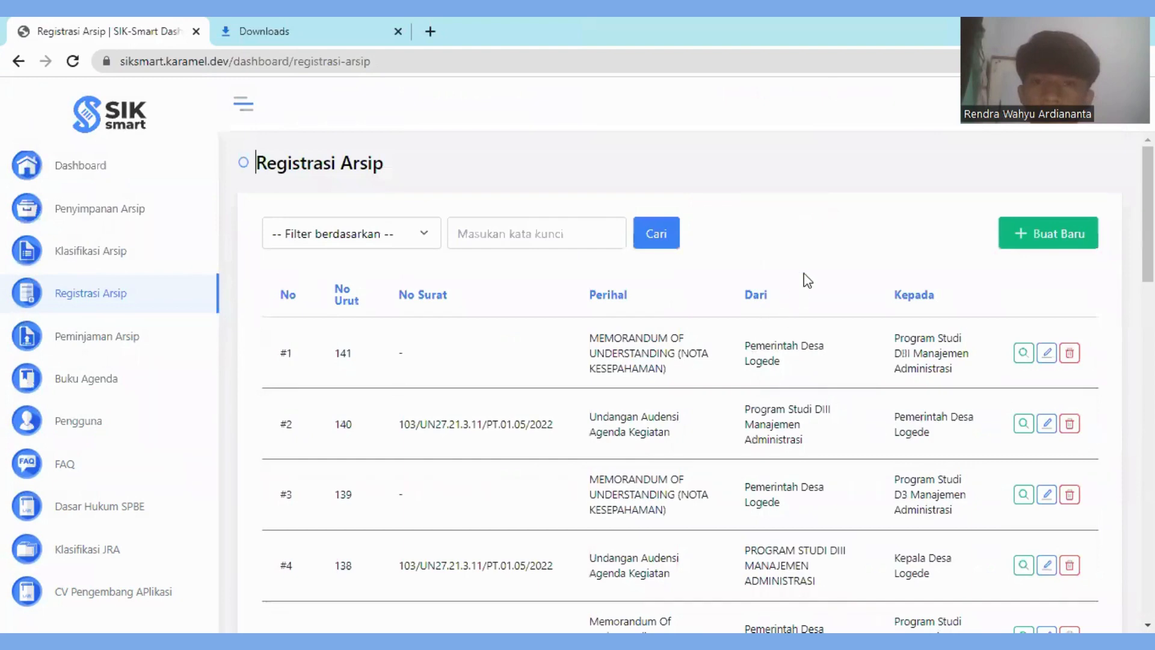
- Open the details of the newly registered Memorandum of Understanding record and review all its fields
scroll(807, 280, down, 3)
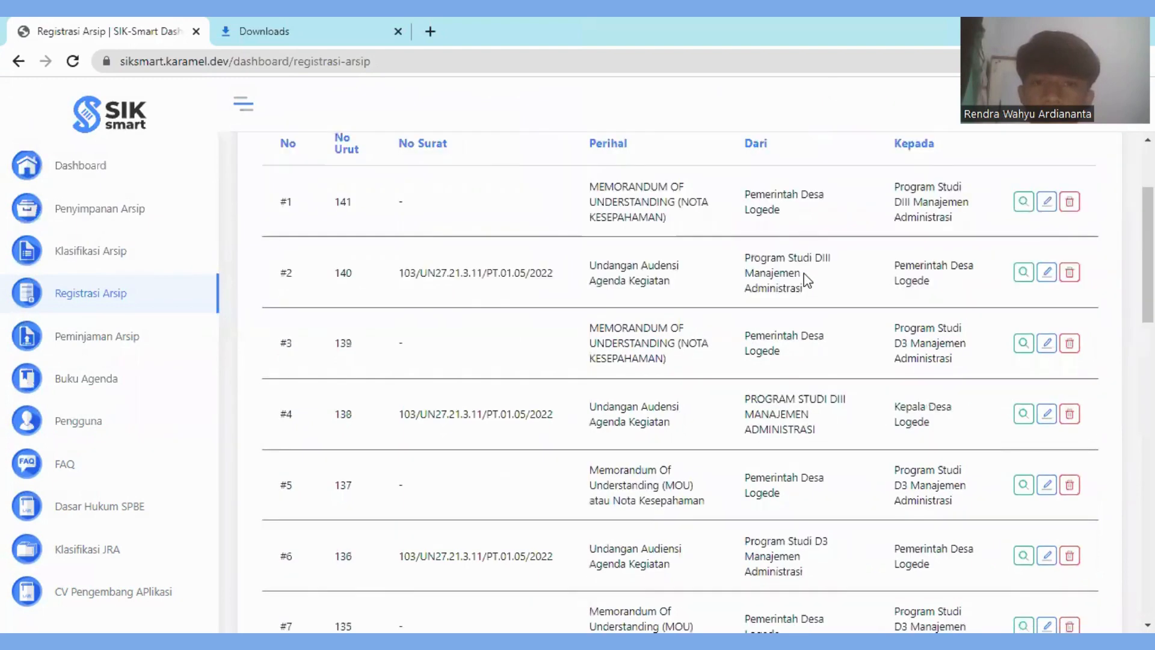
scroll(807, 280, up, 3)
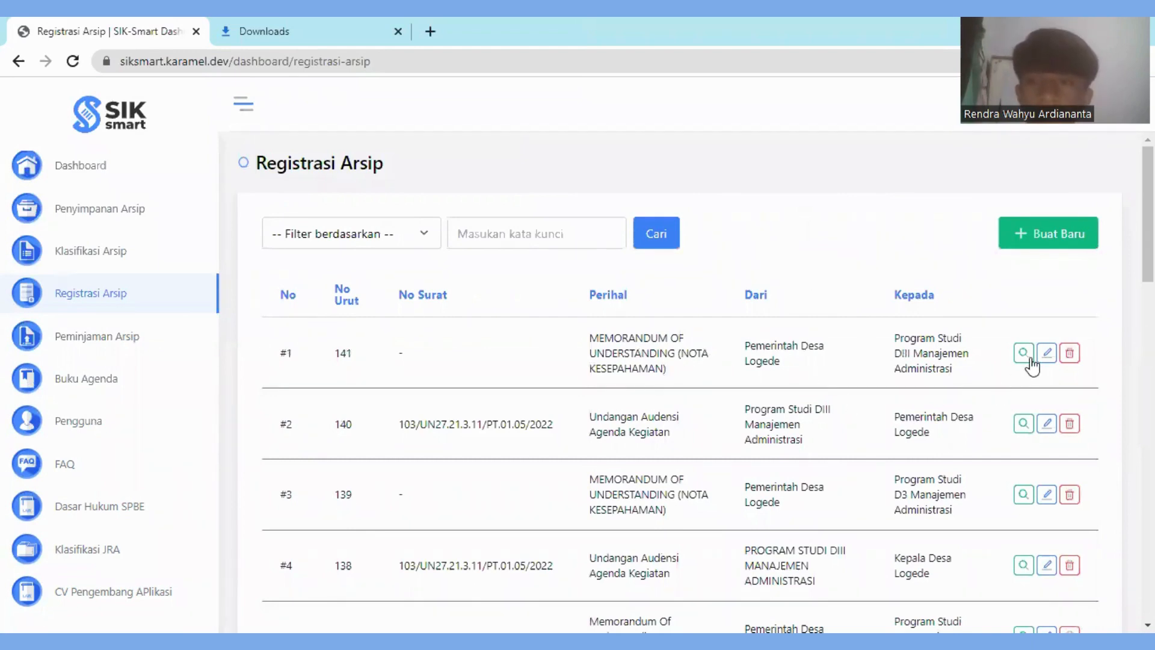
click(1029, 358)
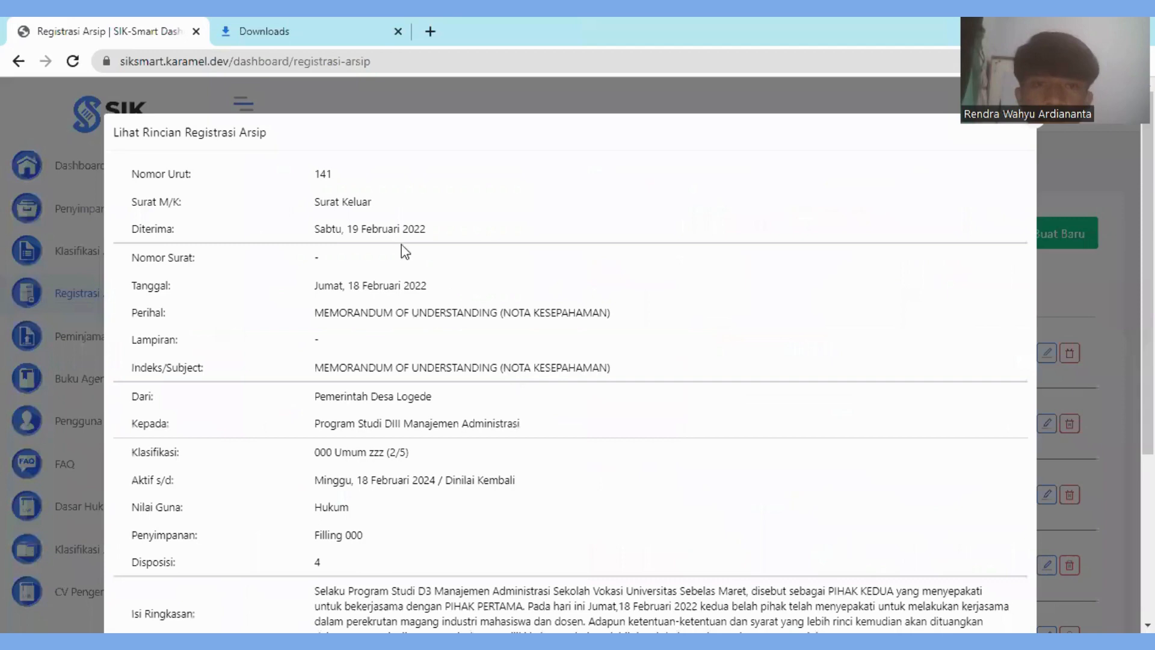
scroll(388, 271, down, 4)
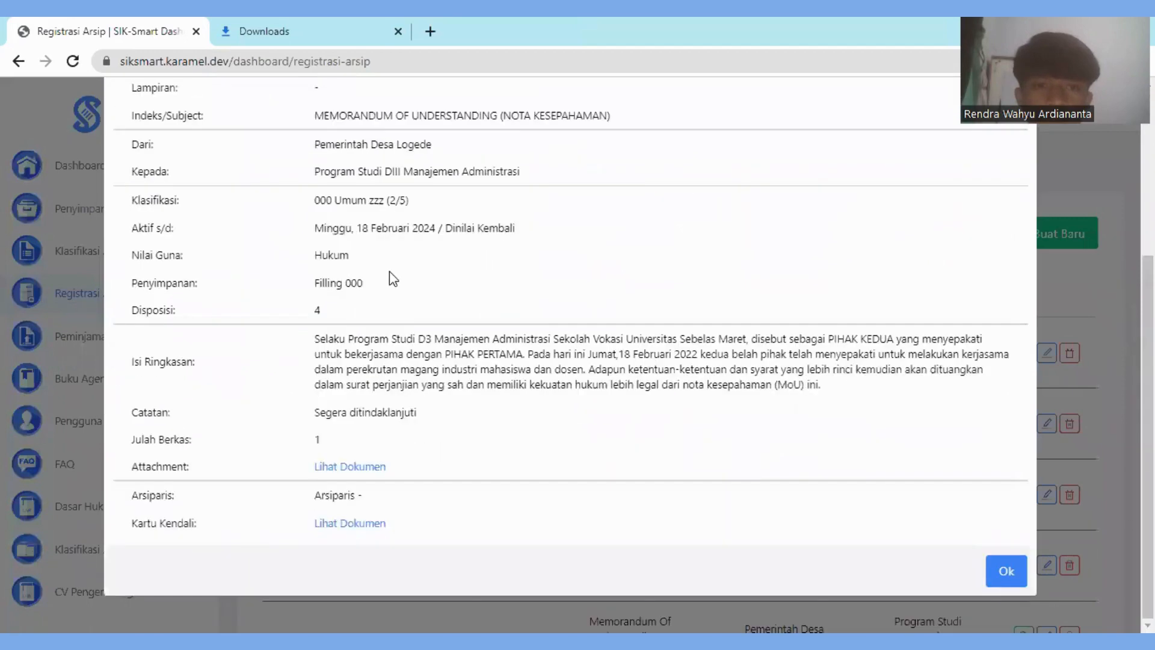
scroll(404, 316, up, 4)
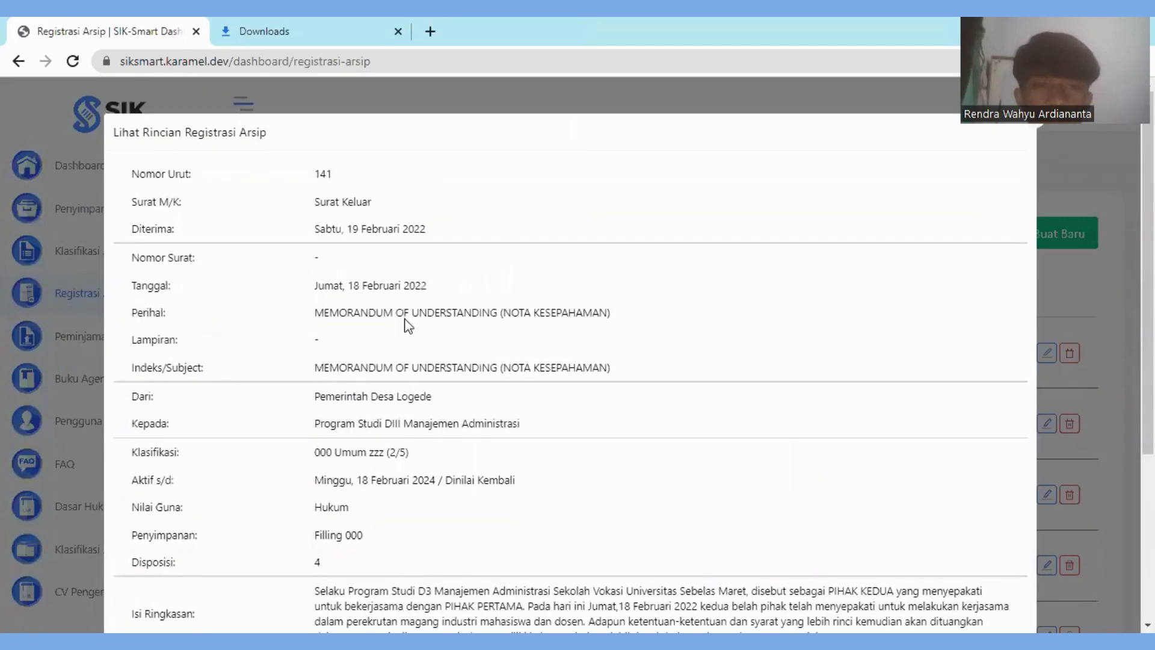
scroll(407, 322, down, 3)
scroll(325, 558, down, 2)
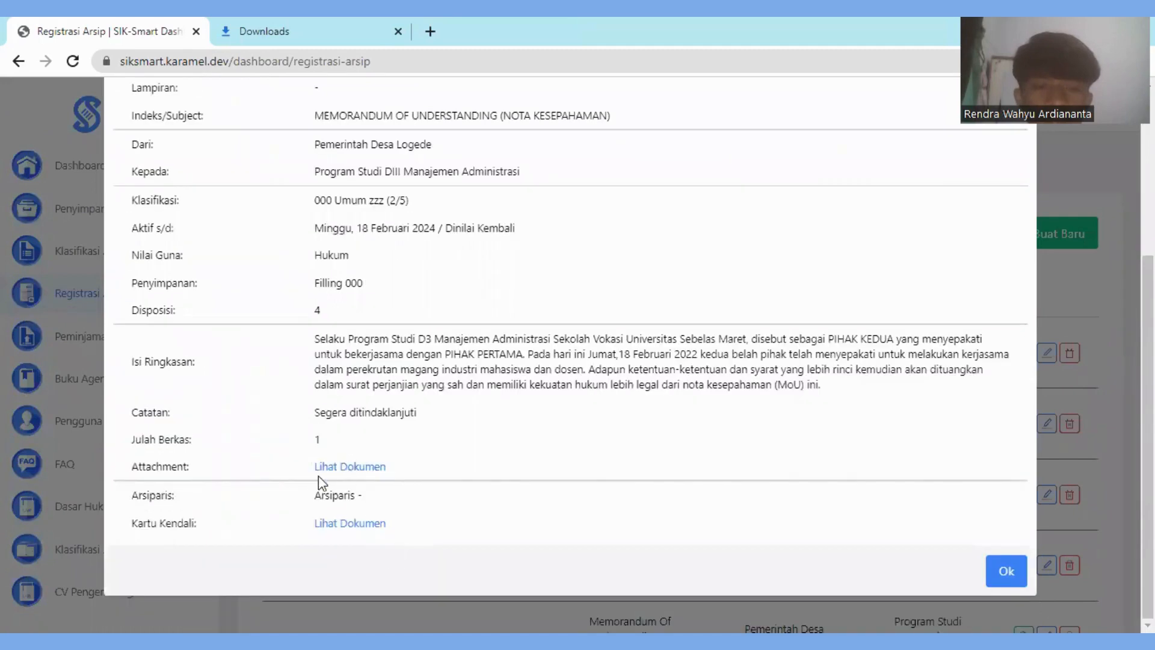
- View the attached document of the Memorandum of Understanding record and return to its details
click(340, 471)
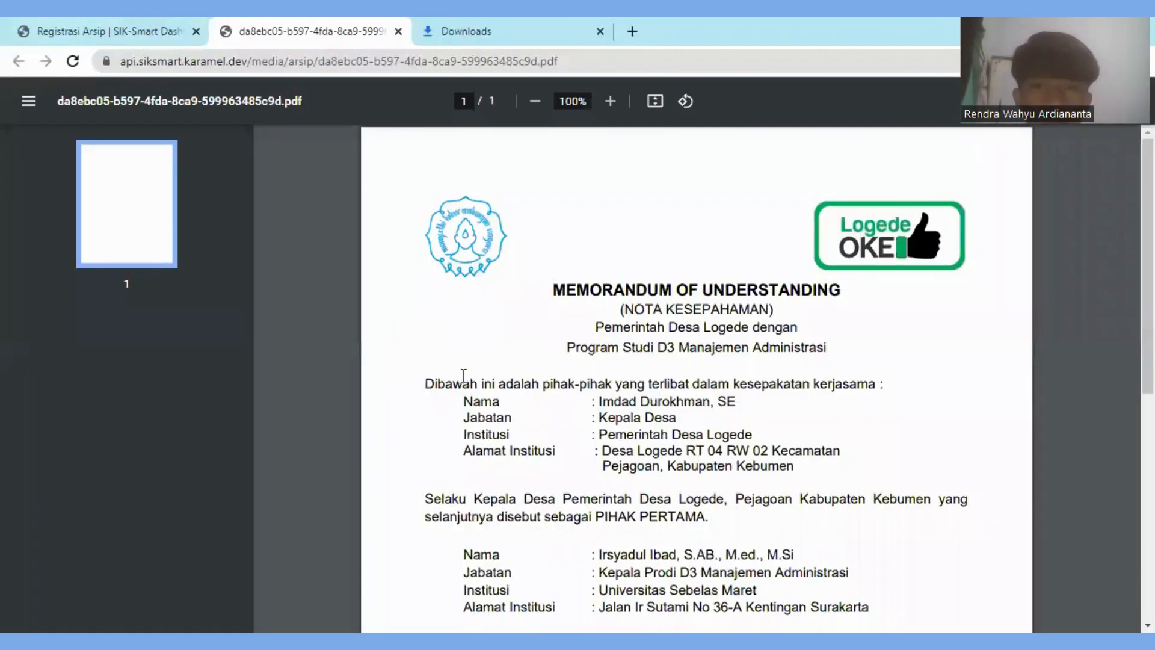
scroll(463, 374, down, 5)
scroll(463, 374, up, 5)
click(105, 31)
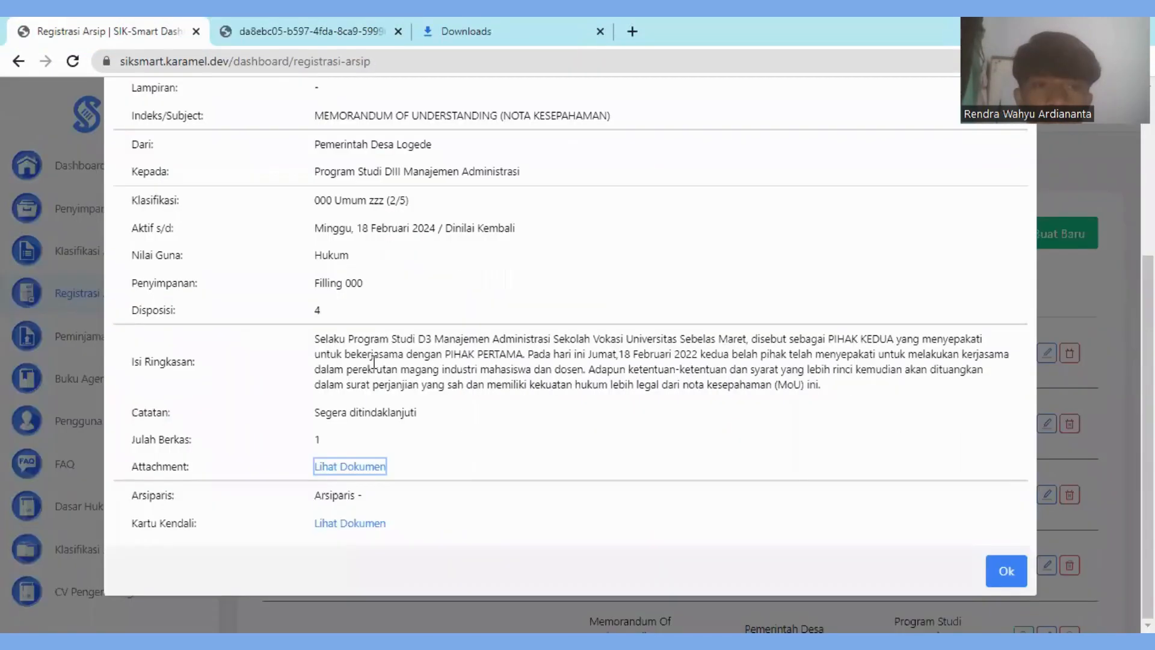
- Examine both pages of the Memorandum of Understanding record's Kartu Kendali, then close the record's details
click(357, 525)
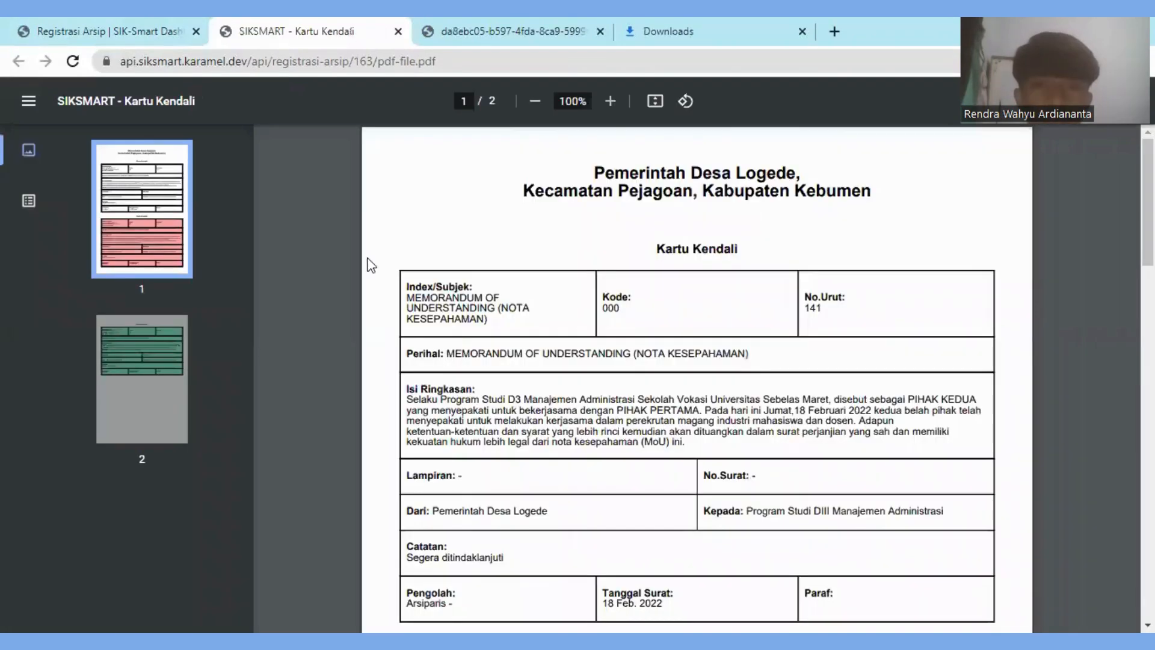
scroll(551, 344, down, 1)
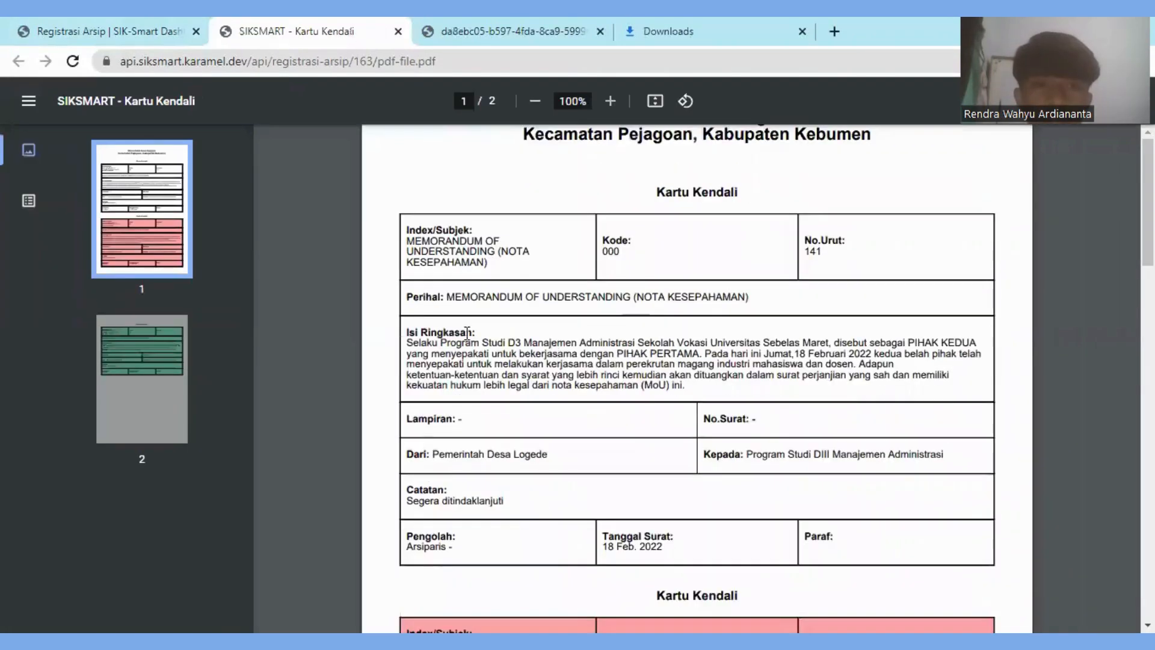
click(153, 211)
click(142, 454)
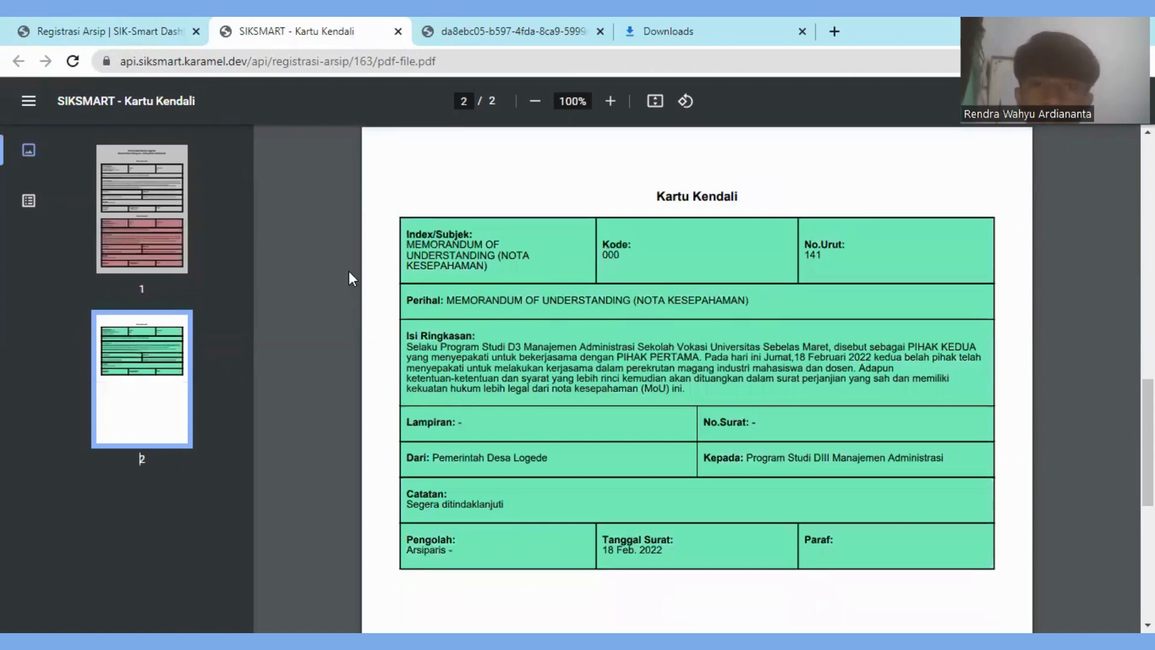
click(179, 233)
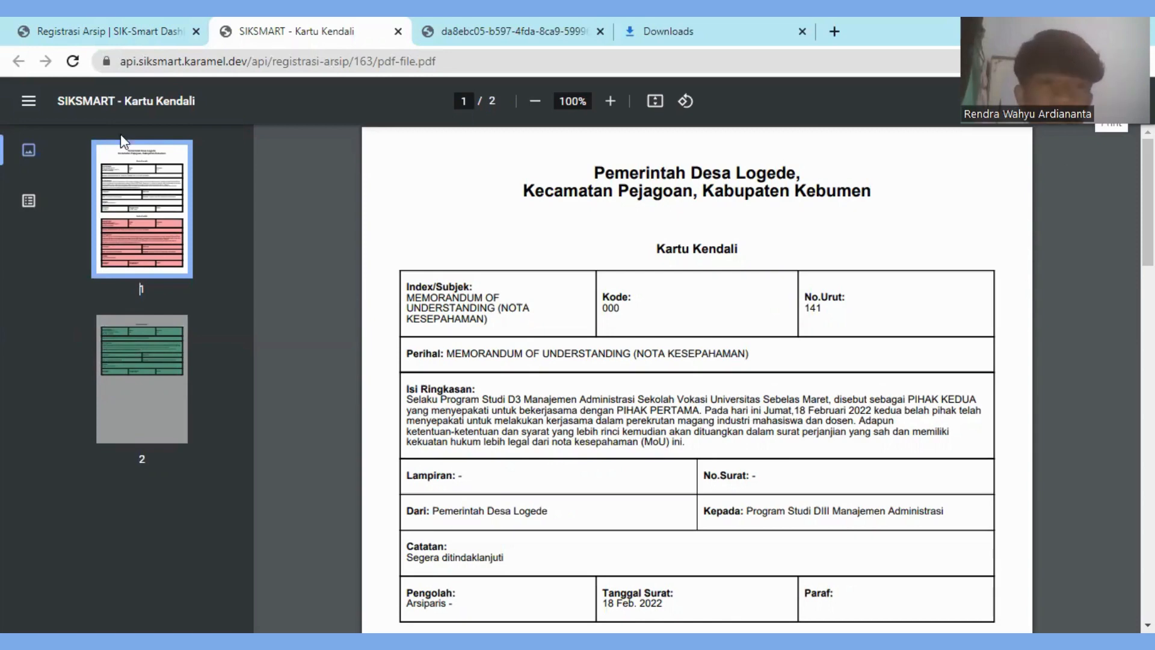
key(ctrl+shift+Tab)
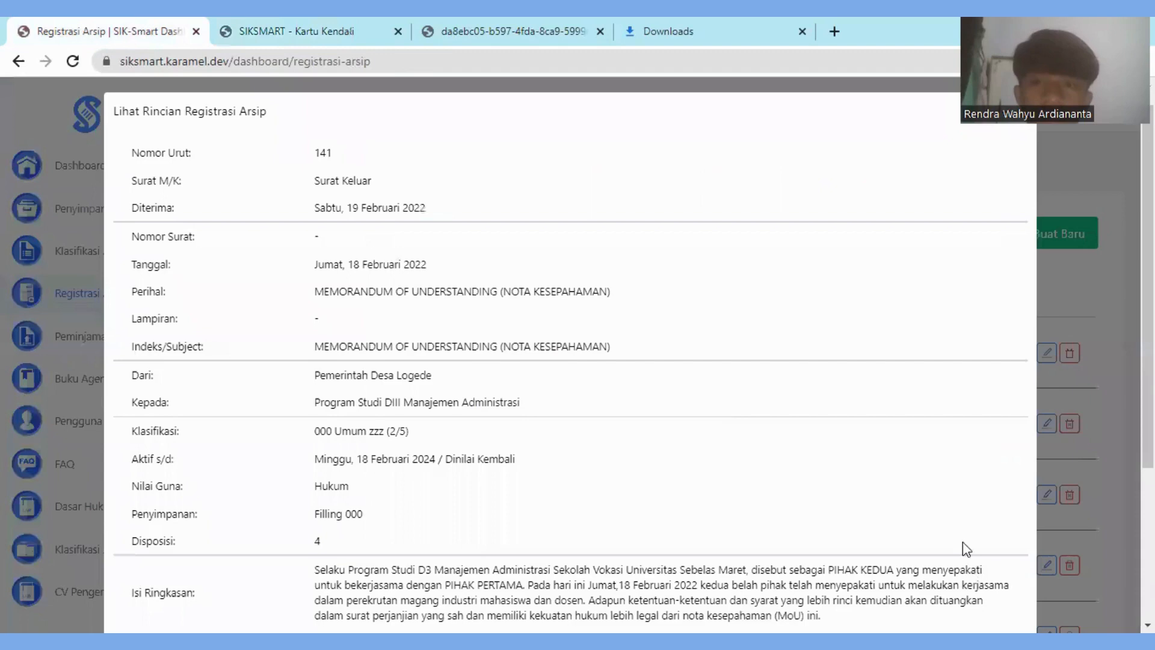
scroll(965, 547, down, 3)
click(1006, 571)
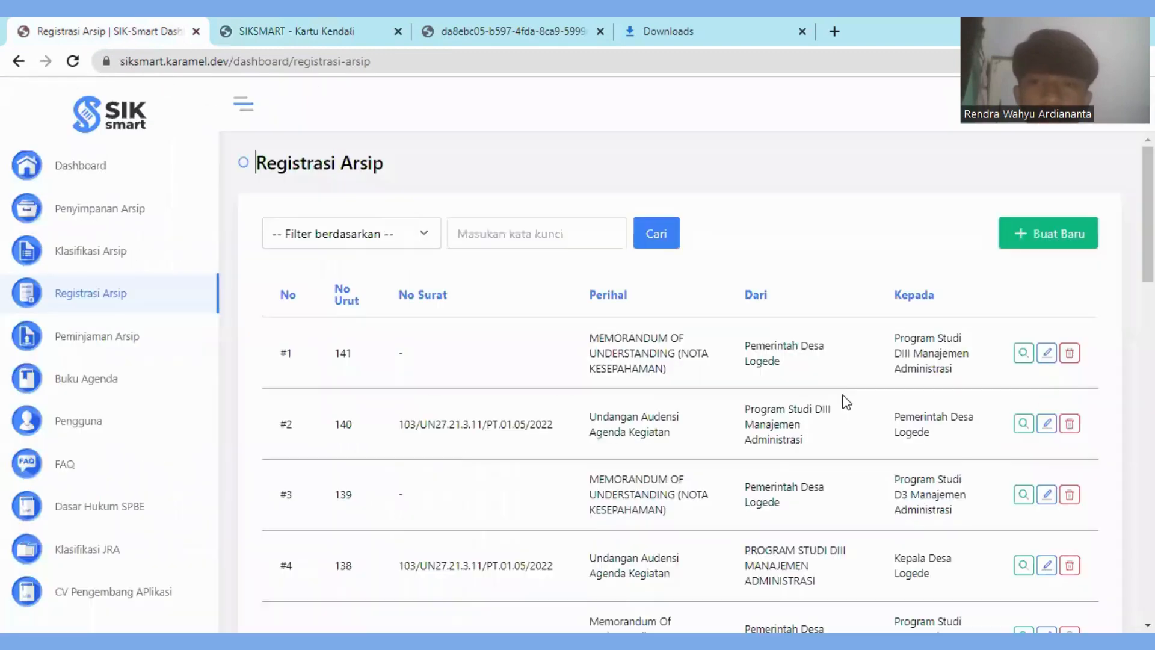
- Open the details of the second listed record, Undangan Audensi Agenda Kegiatan, and review its fields
click(1023, 424)
scroll(531, 330, down, 2)
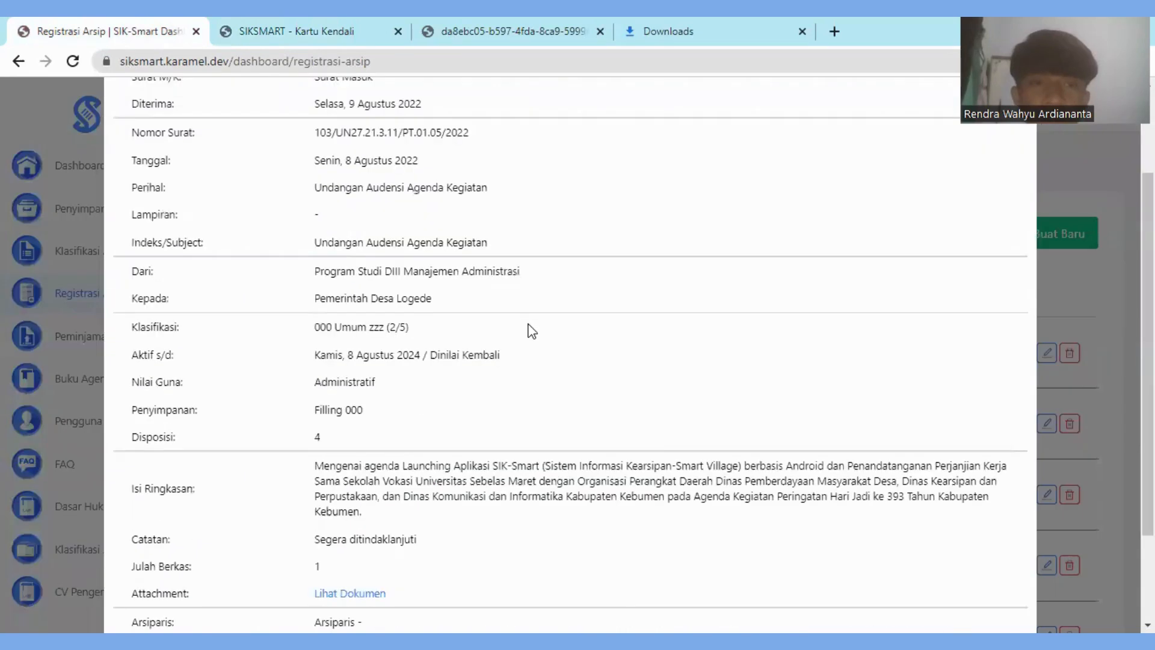
scroll(532, 331, up, 2)
scroll(355, 470, down, 4)
- Read through the attached letter of the Undangan Audensi Agenda Kegiatan record and return to its details
click(350, 472)
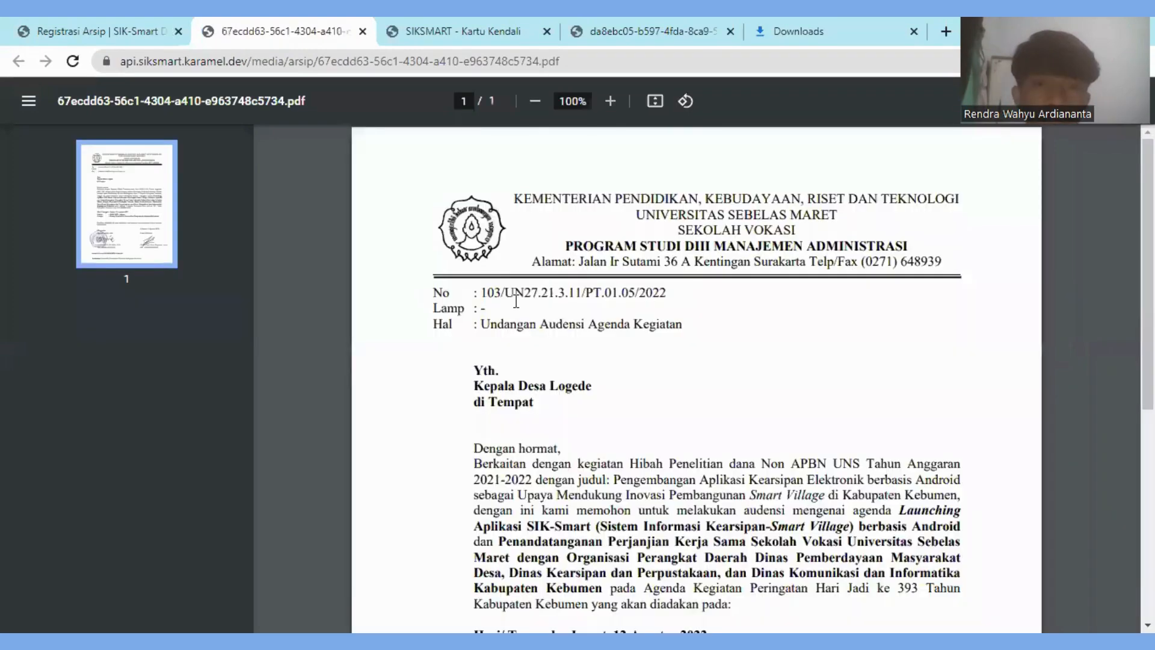
scroll(523, 308, down, 5)
scroll(523, 308, up, 5)
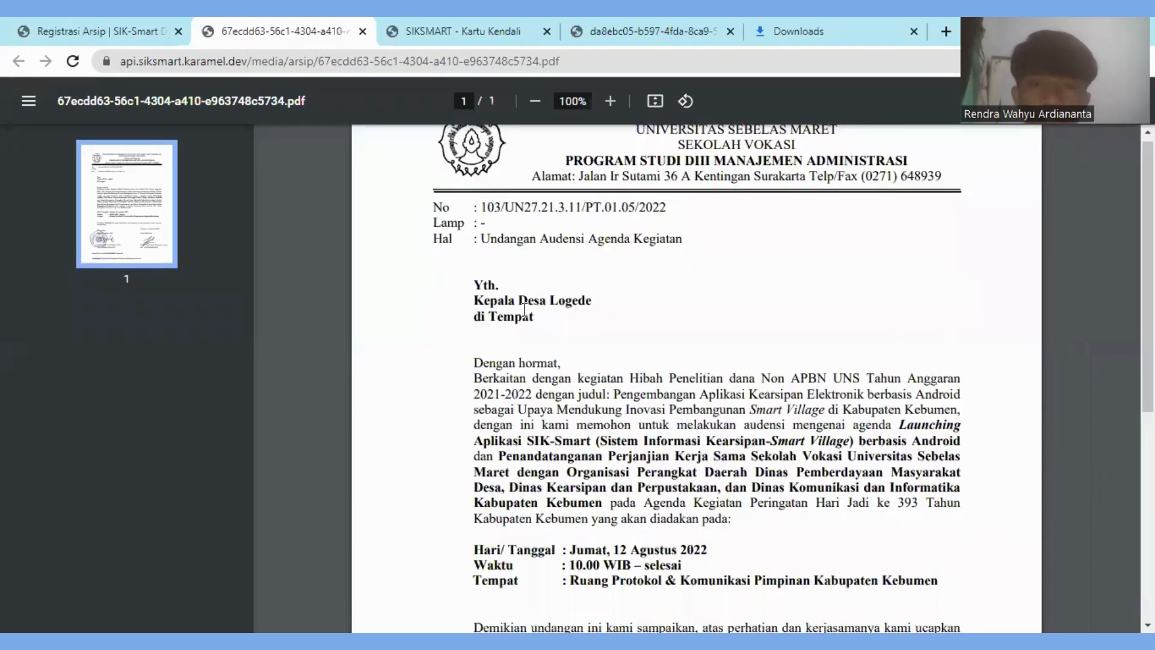
scroll(524, 309, down, 4)
scroll(524, 309, up, 6)
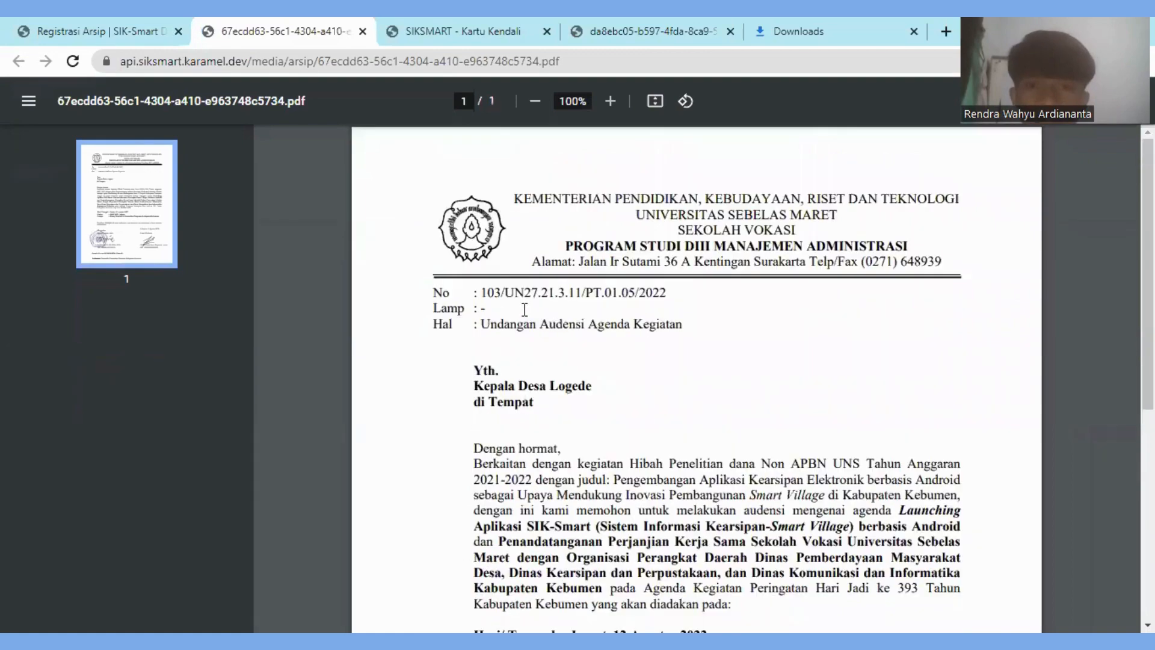
scroll(523, 313, down, 7)
scroll(523, 313, up, 7)
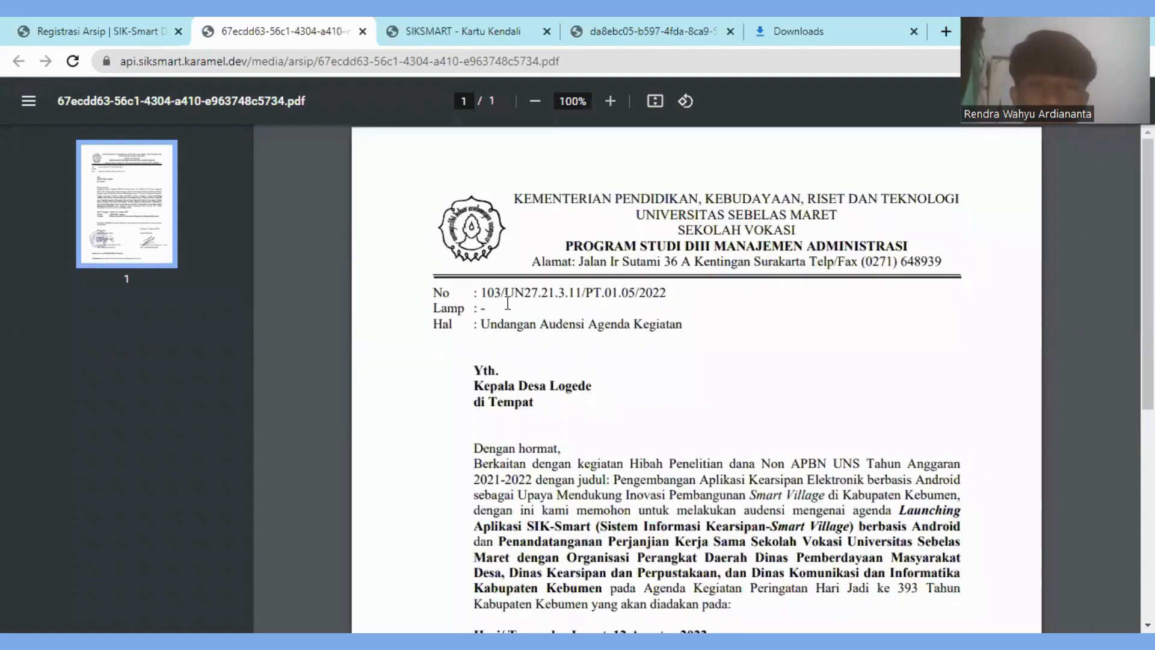
scroll(507, 304, down, 5)
scroll(507, 303, down, 3)
key(ctrl+shift+Tab)
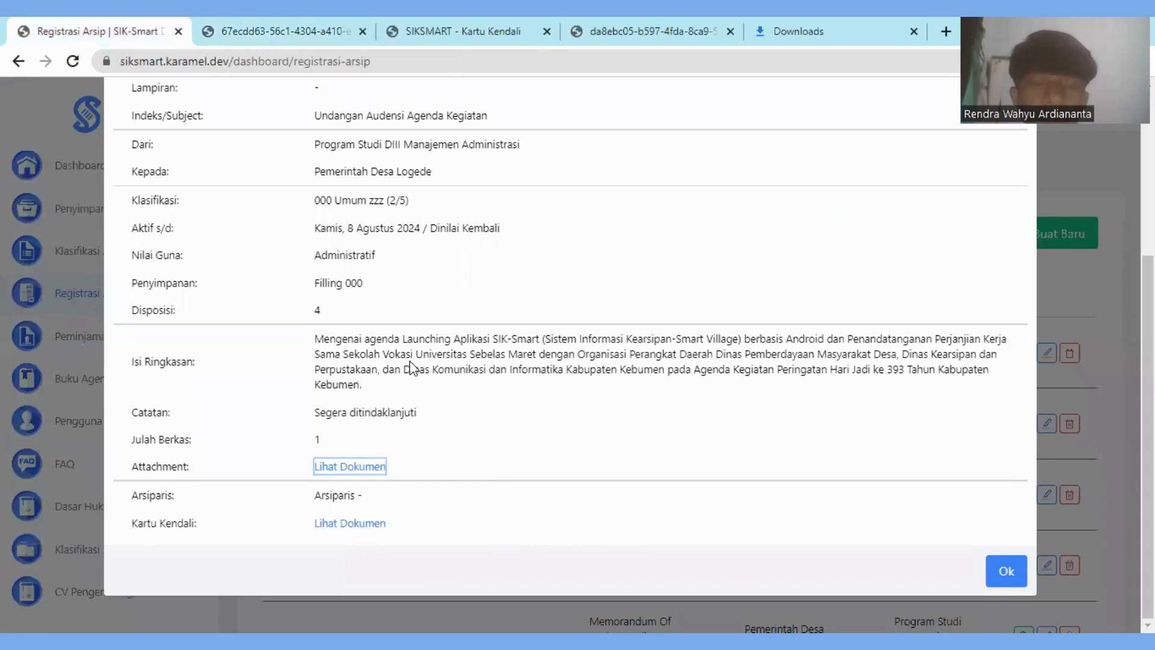
- Examine both pages of the Undangan Audensi record's Kartu Kendali, then close the record's details
key(Return)
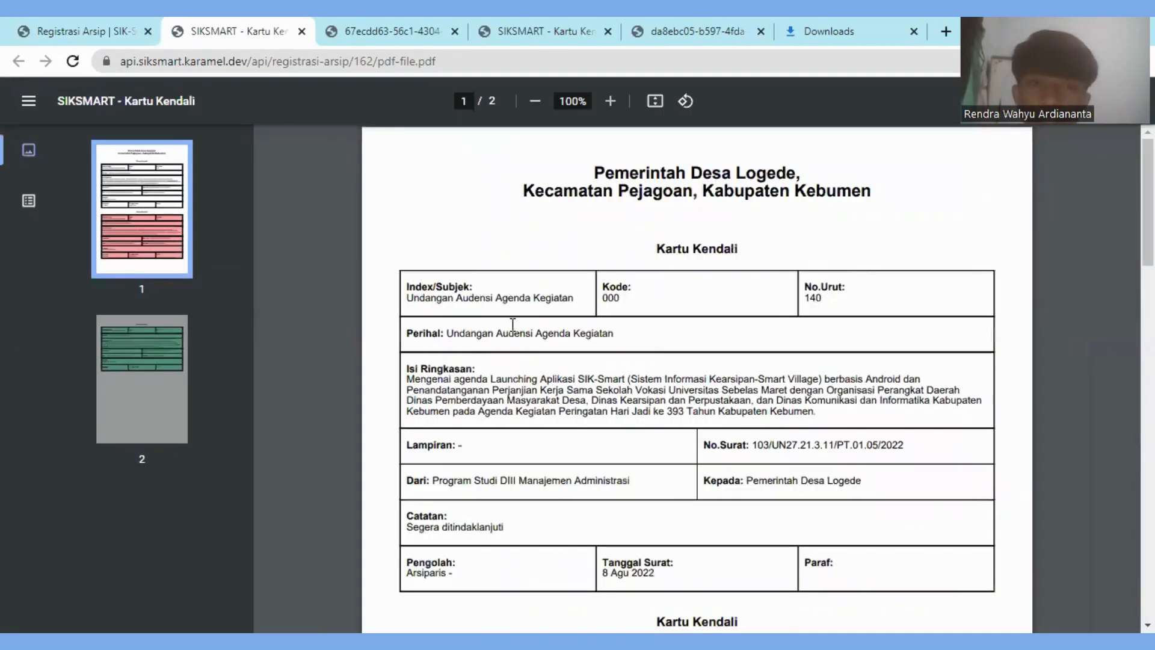
click(142, 379)
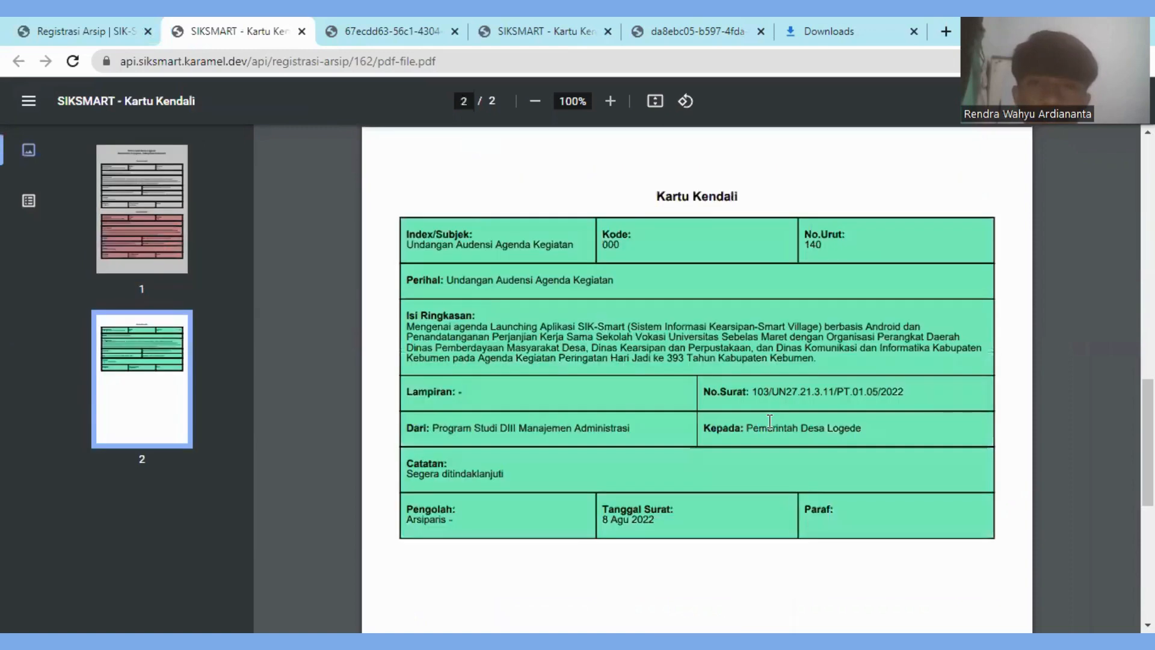
scroll(769, 421, up, 11)
scroll(770, 421, down, 6)
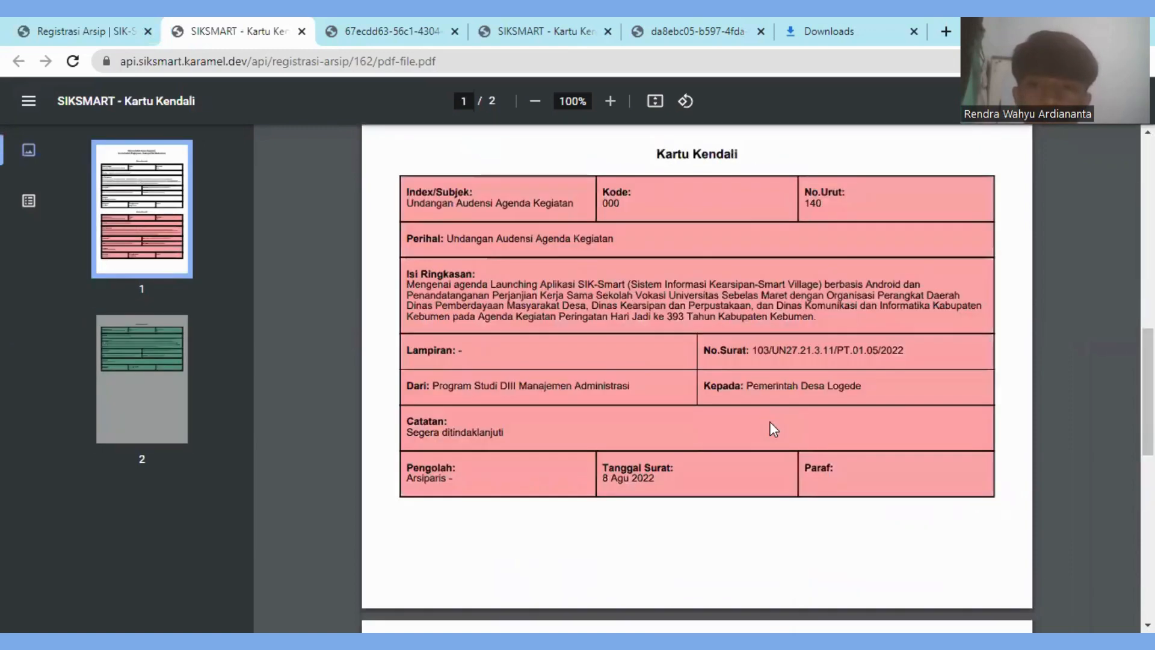
scroll(770, 423, down, 8)
scroll(947, 247, up, 14)
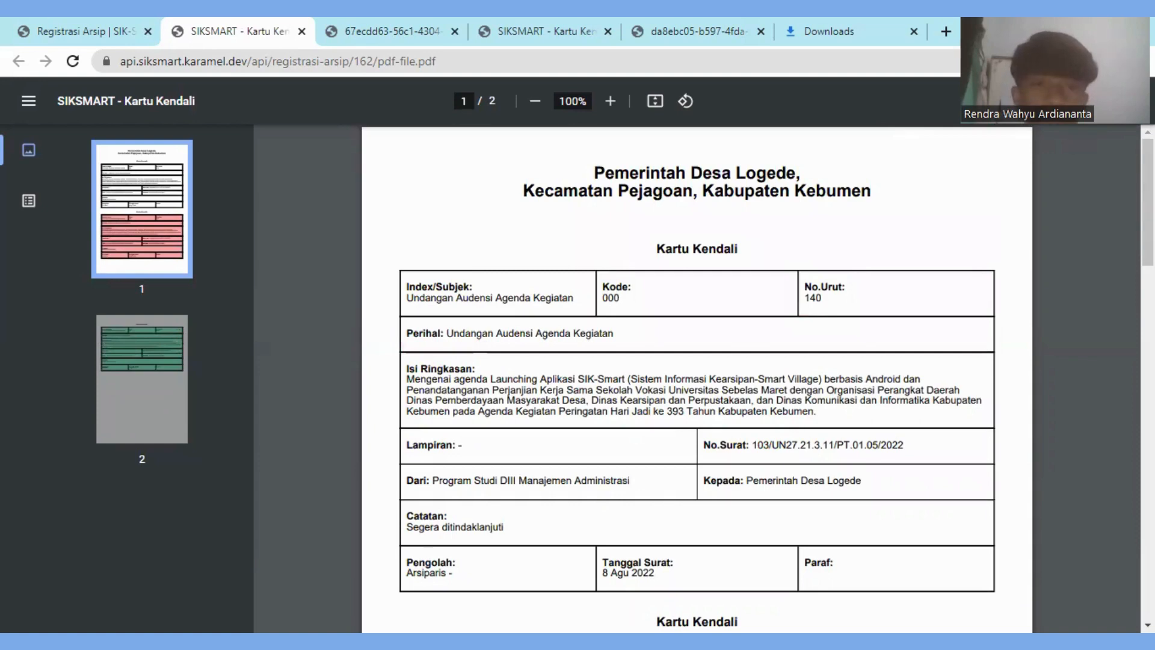
key(ctrl+shift+Tab)
click(1011, 576)
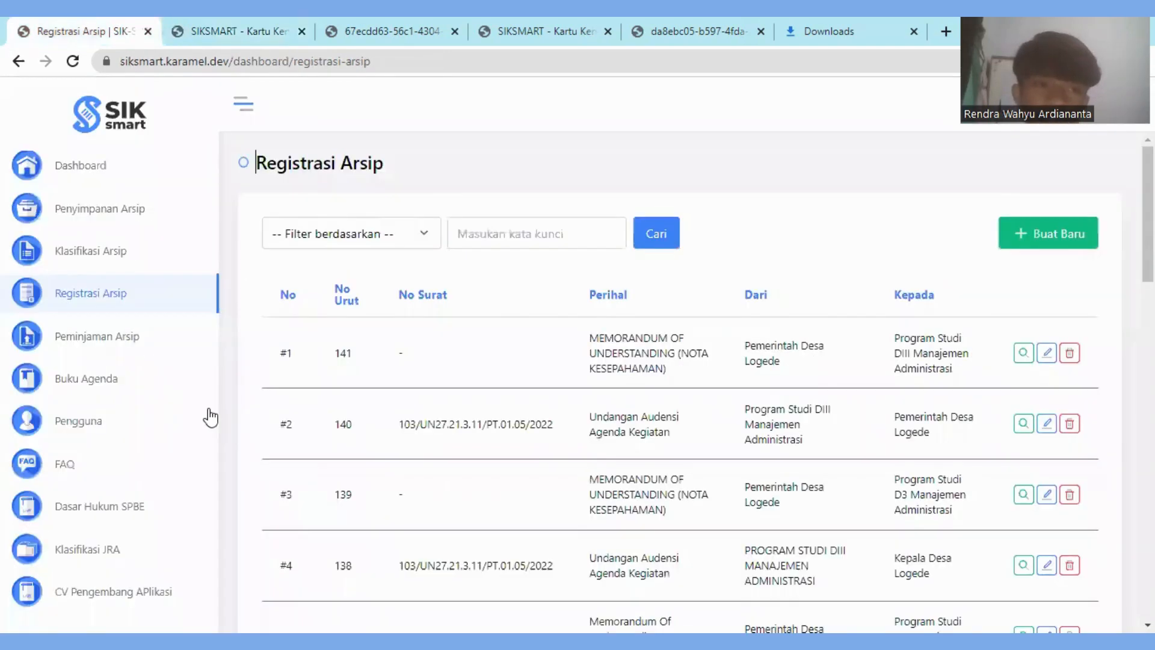
- Go to Buku Agenda and set the Klasifikasi Arsip filter to "000 Umum zzz"
click(107, 393)
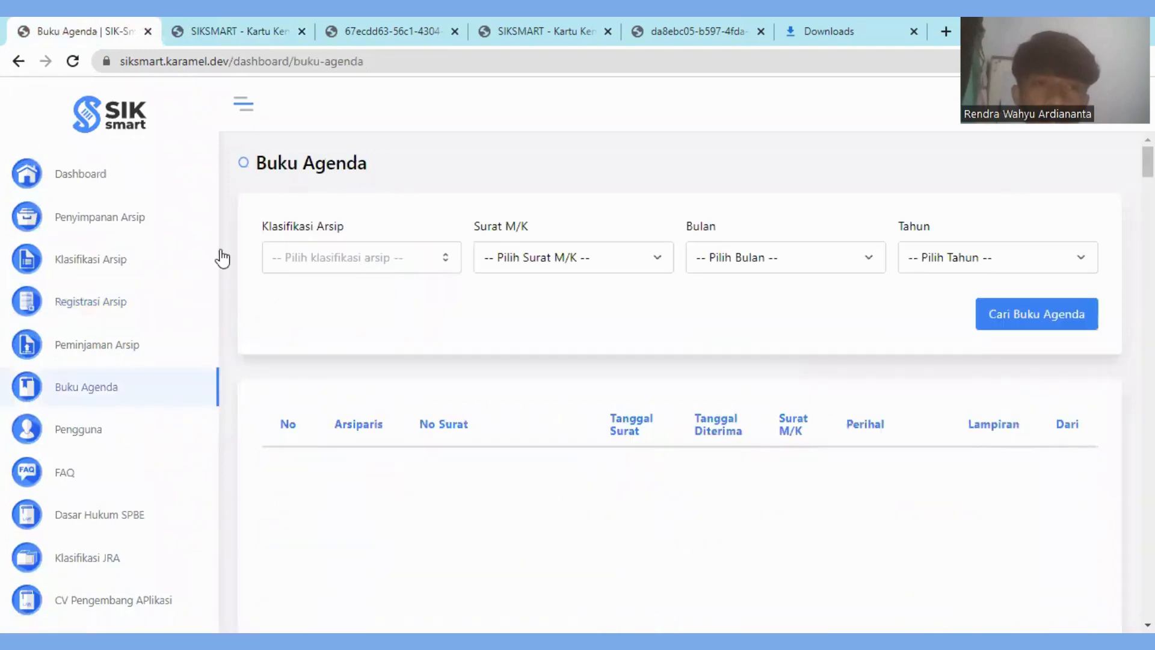
click(337, 259)
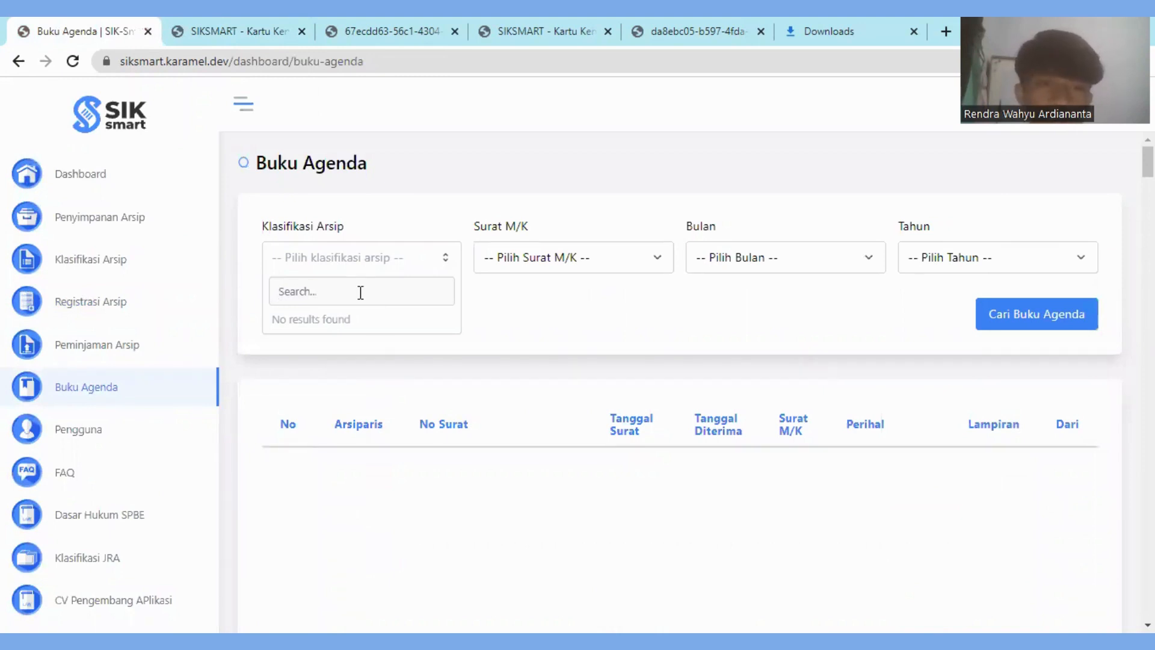
text(000)
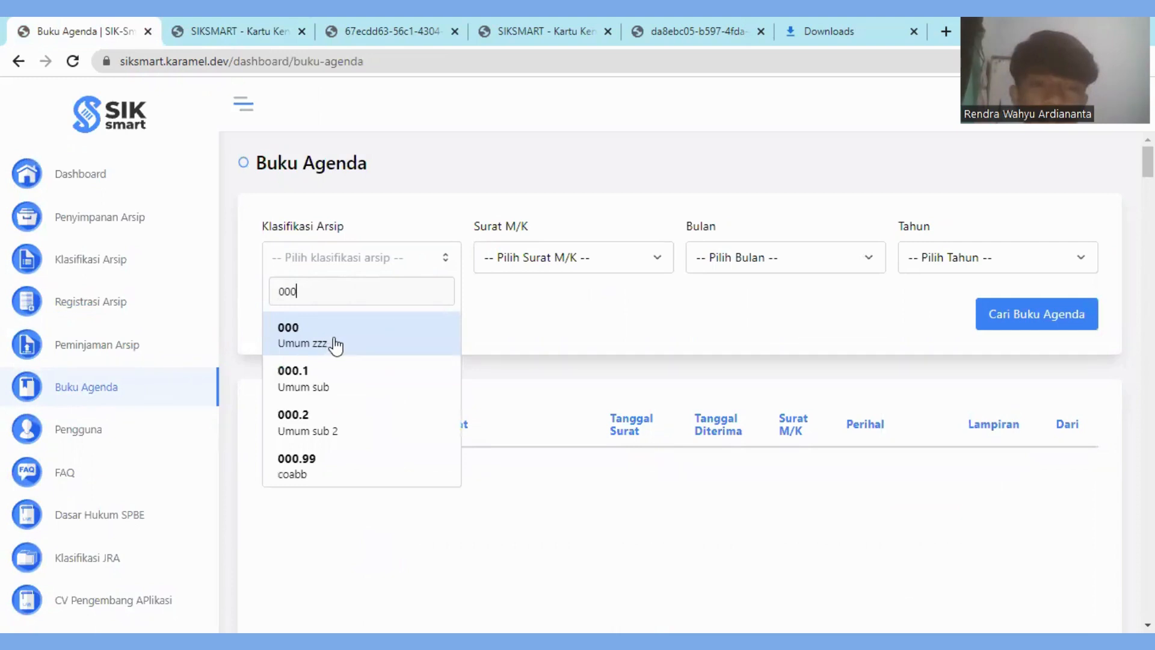
key(Return)
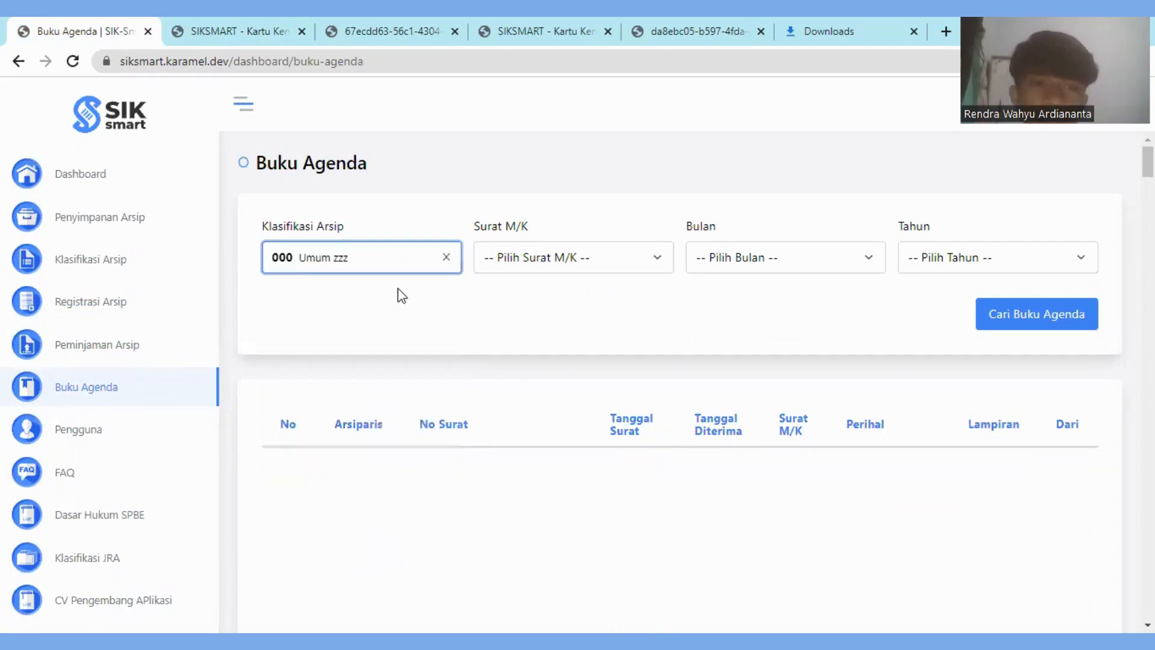
- Filter the Buku Agenda by Surat Masuk, month Desember and year 2022, and run the search
click(528, 321)
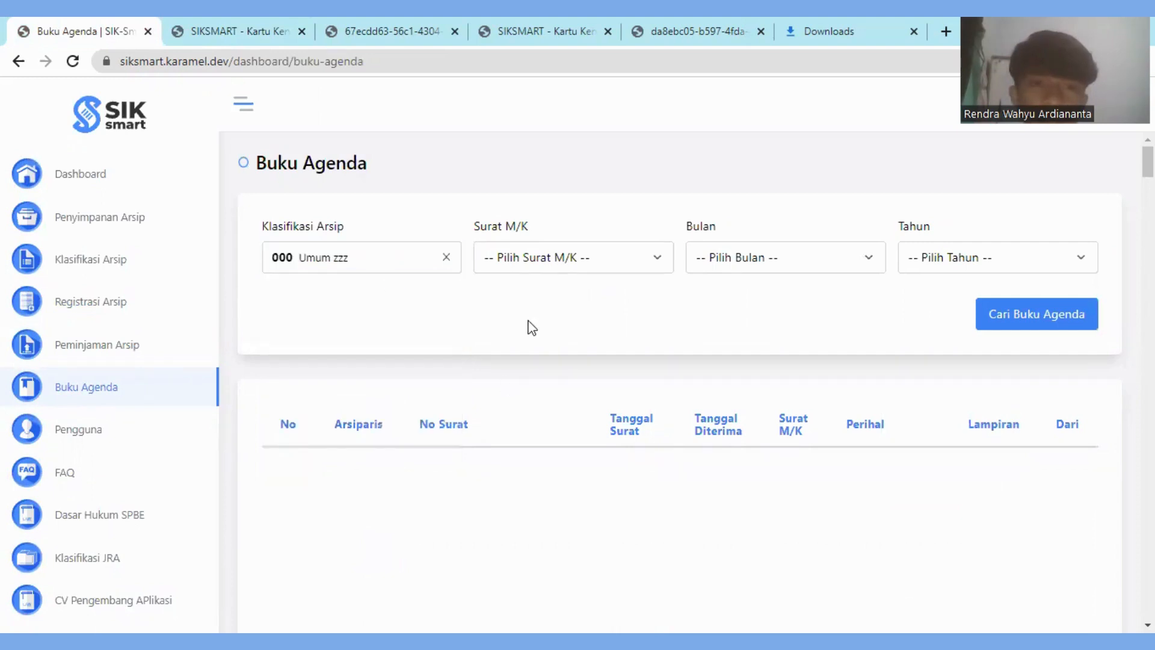
click(554, 259)
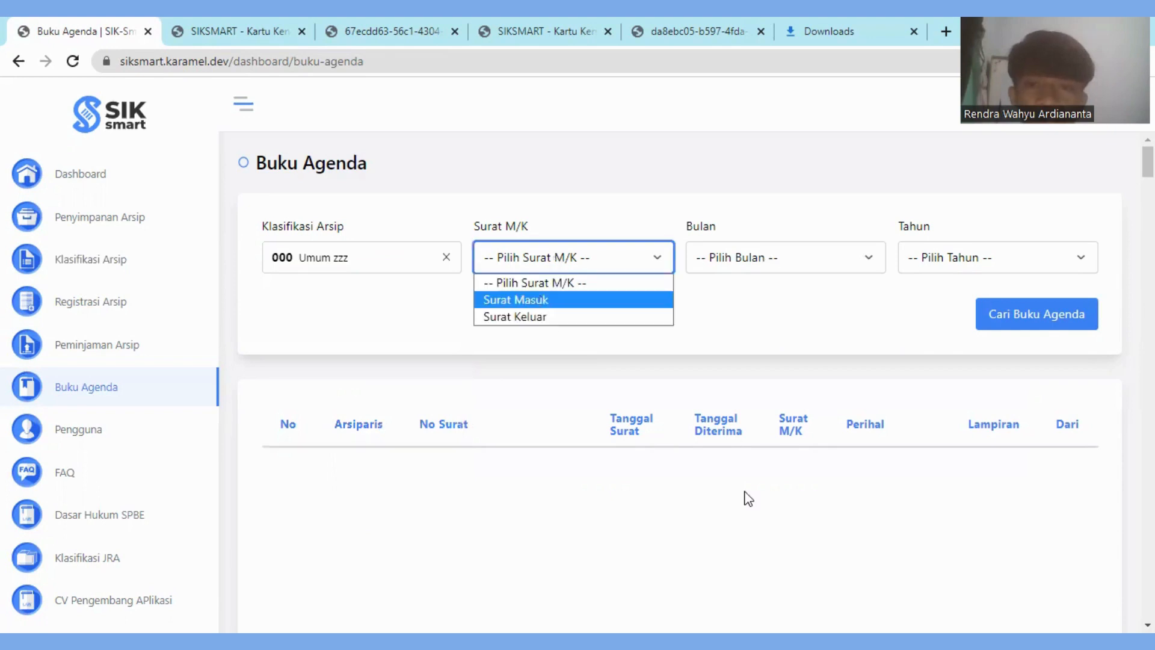
key(Tab)
key(alt+Down)
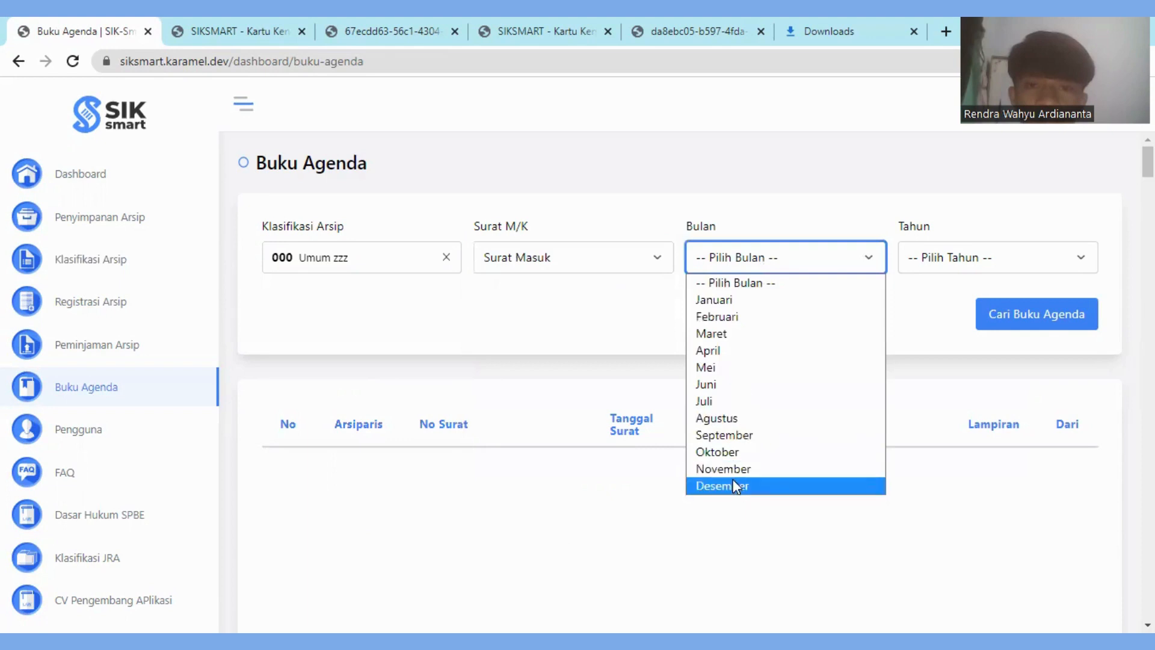
click(720, 486)
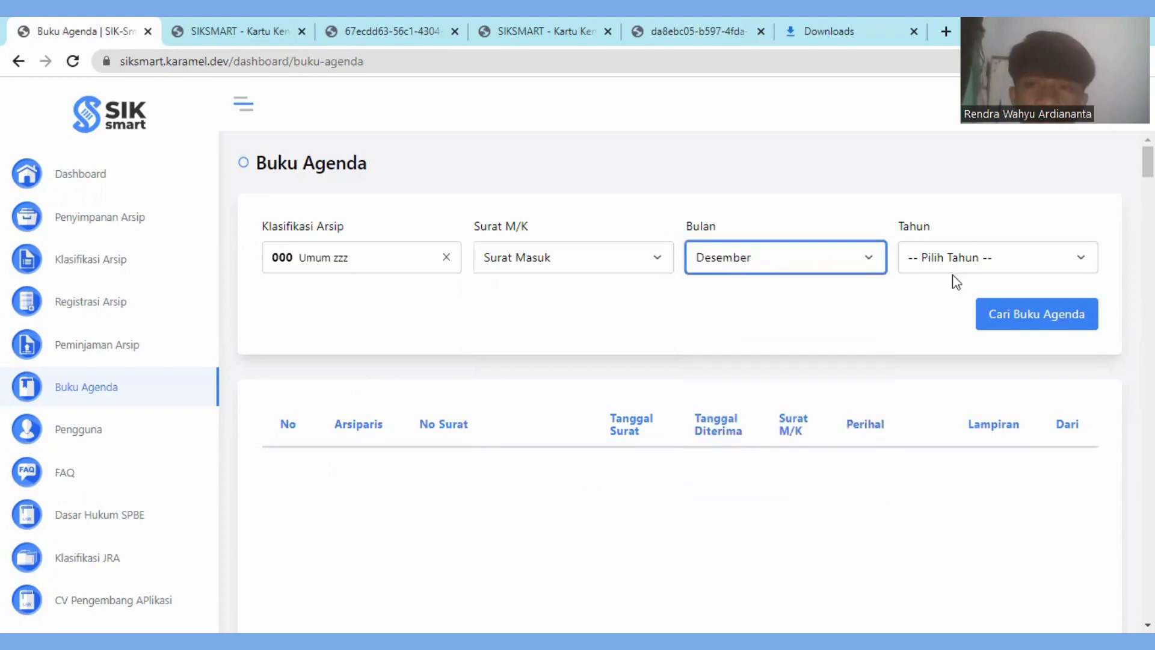
click(957, 257)
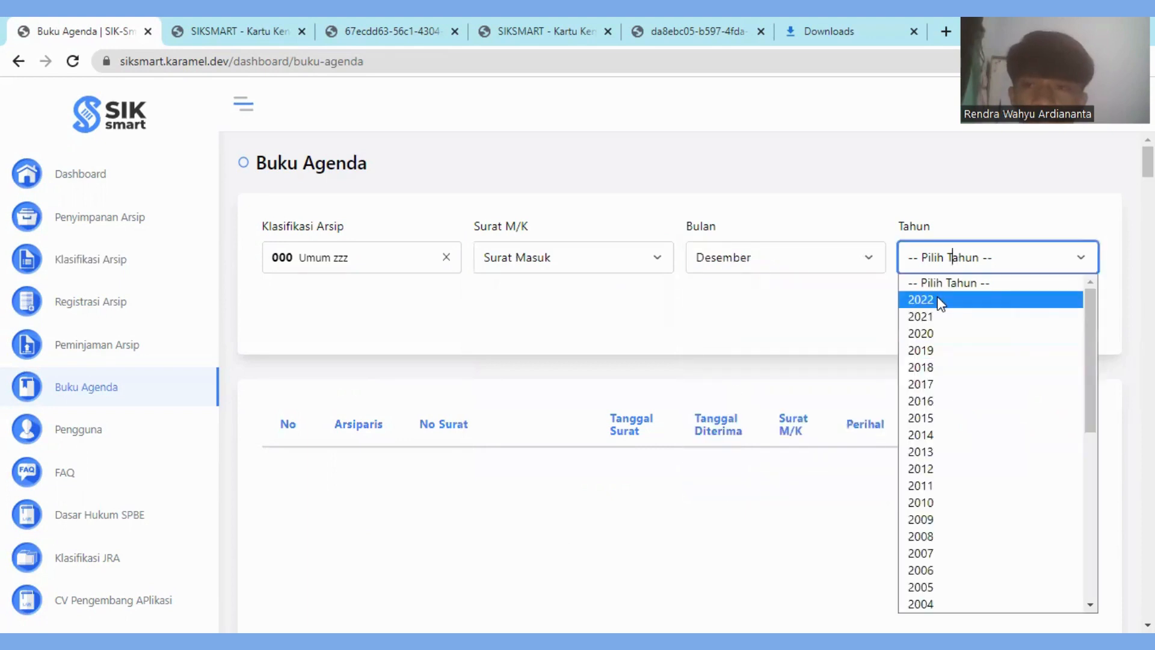
click(1016, 307)
key(Tab)
key(Return)
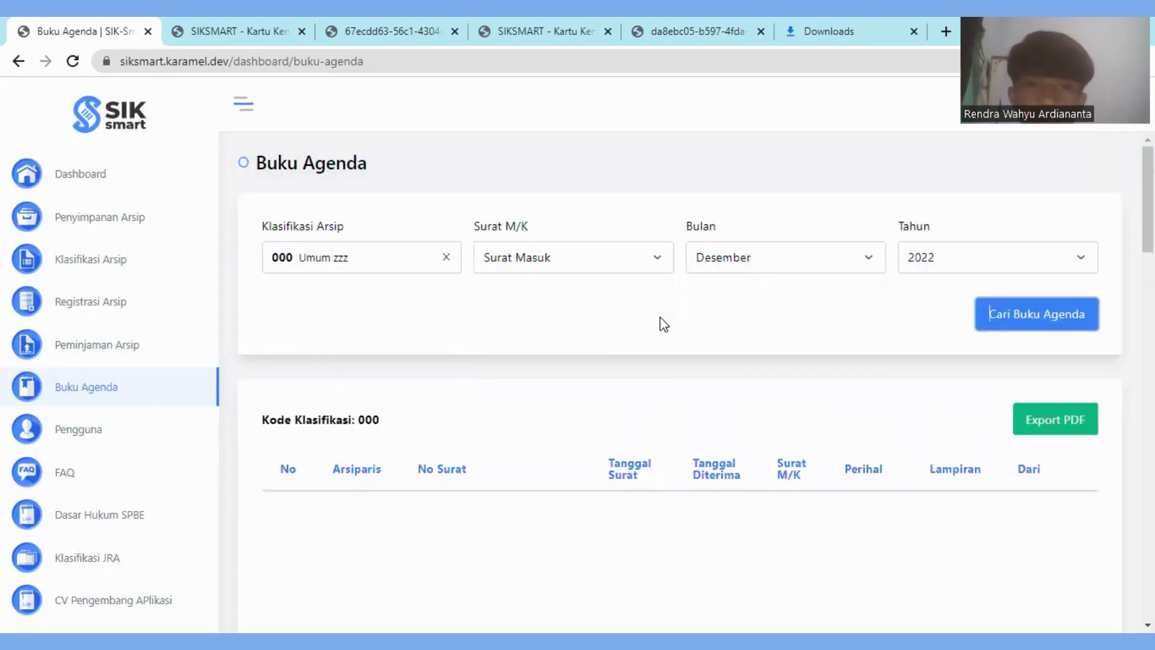
- Look through the listed agenda entries for classification 000, checking their letter numbers, dates, subjects and senders
scroll(663, 325, down, 5)
scroll(658, 322, down, 1)
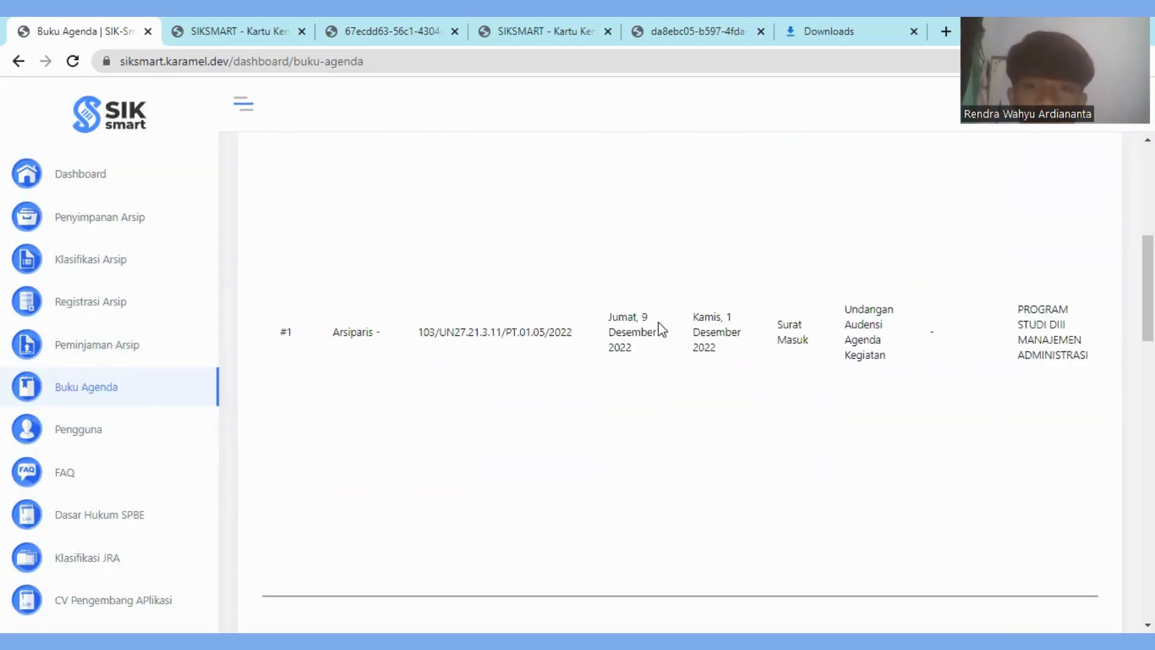
scroll(658, 323, up, 3)
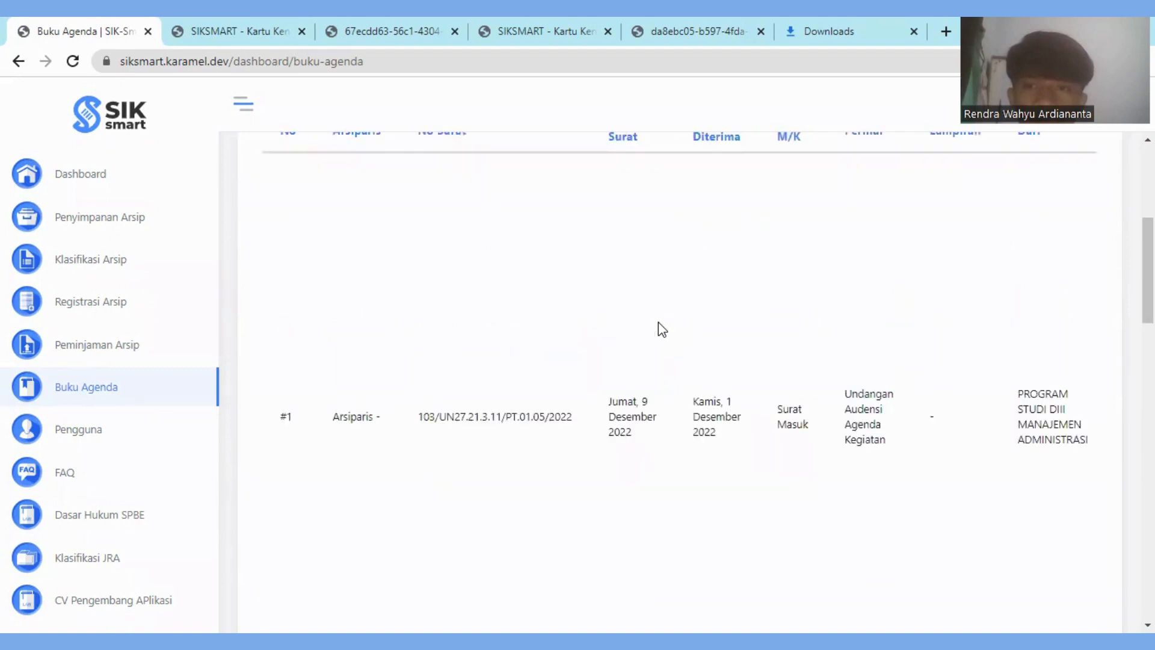
scroll(658, 323, down, 3)
scroll(658, 322, up, 2)
scroll(408, 389, up, 3)
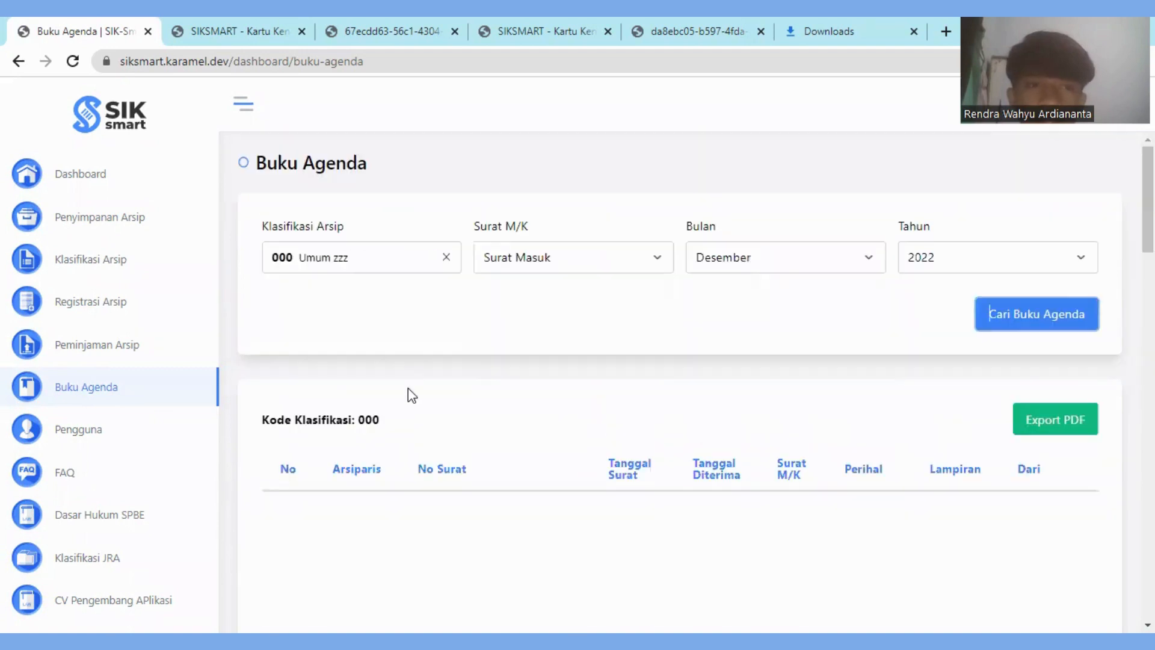
scroll(433, 379, down, 10)
scroll(436, 368, up, 5)
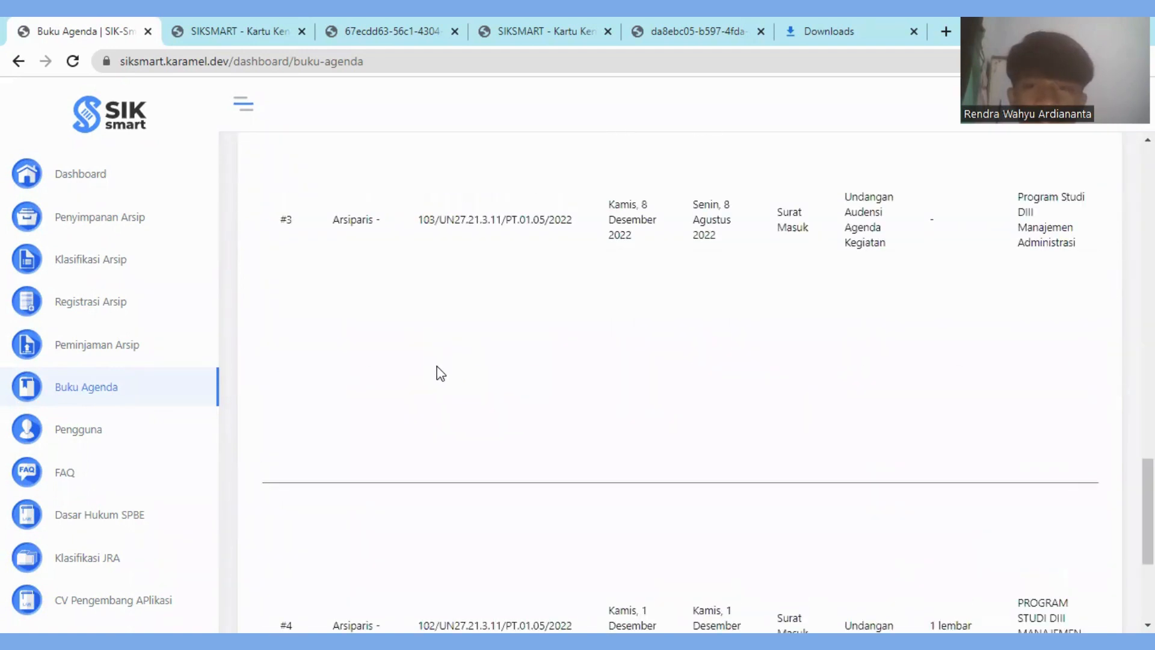
scroll(439, 371, up, 4)
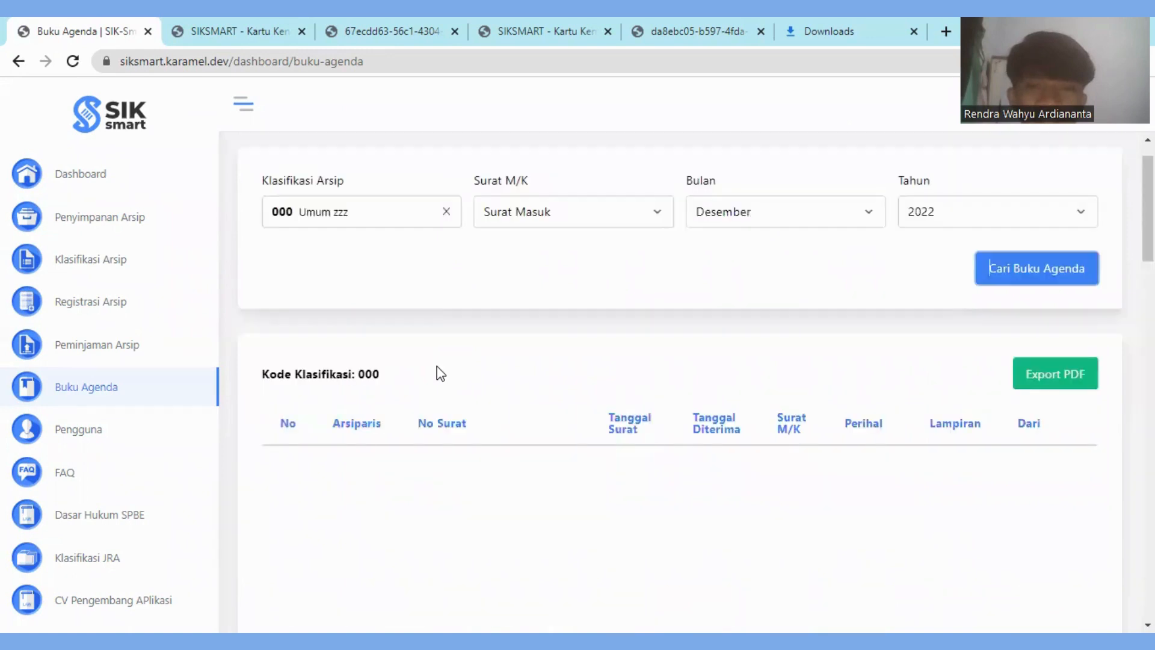
scroll(440, 373, down, 4)
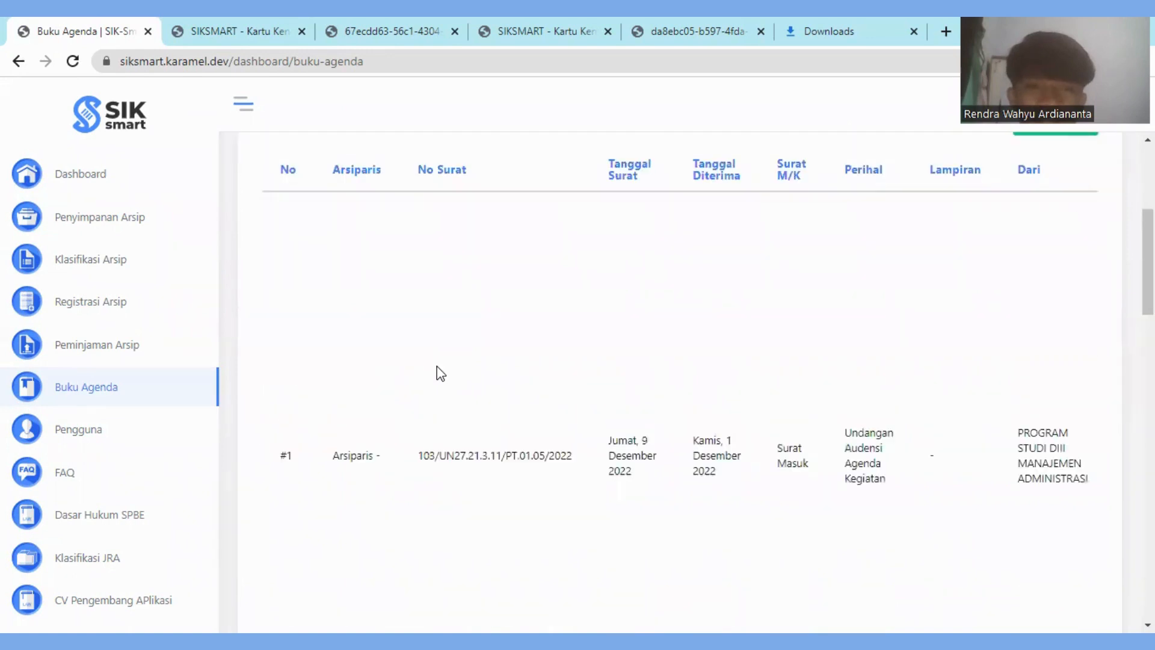
scroll(441, 373, down, 1)
scroll(439, 370, up, 1)
scroll(441, 373, down, 5)
scroll(439, 373, up, 8)
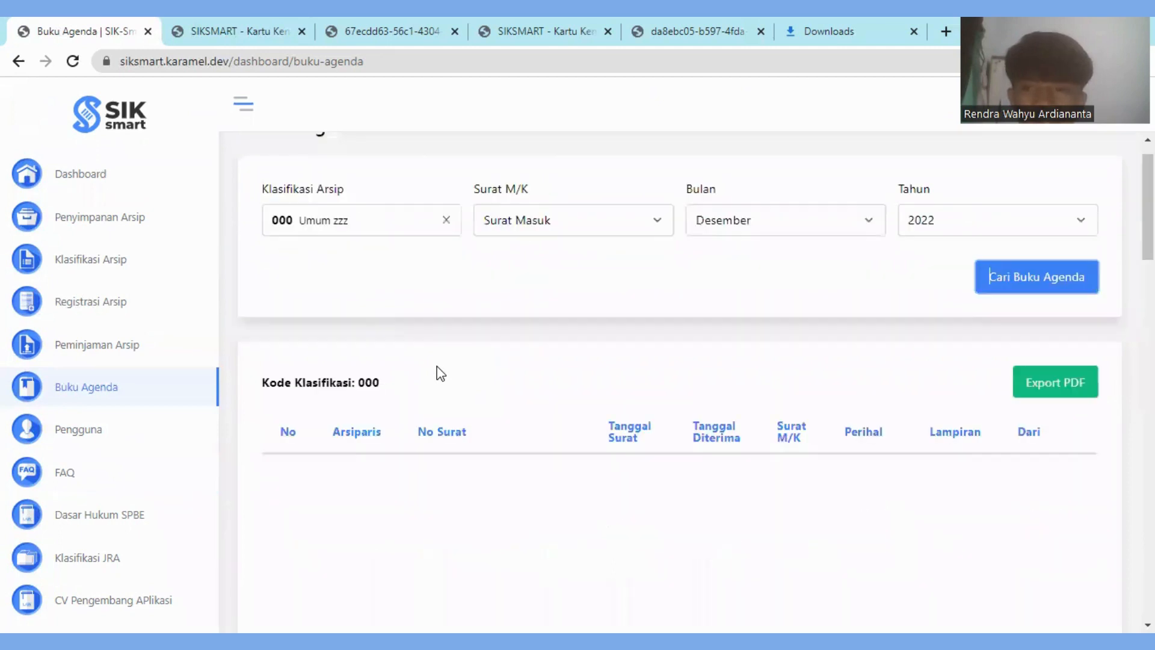
scroll(1015, 431, up, 1)
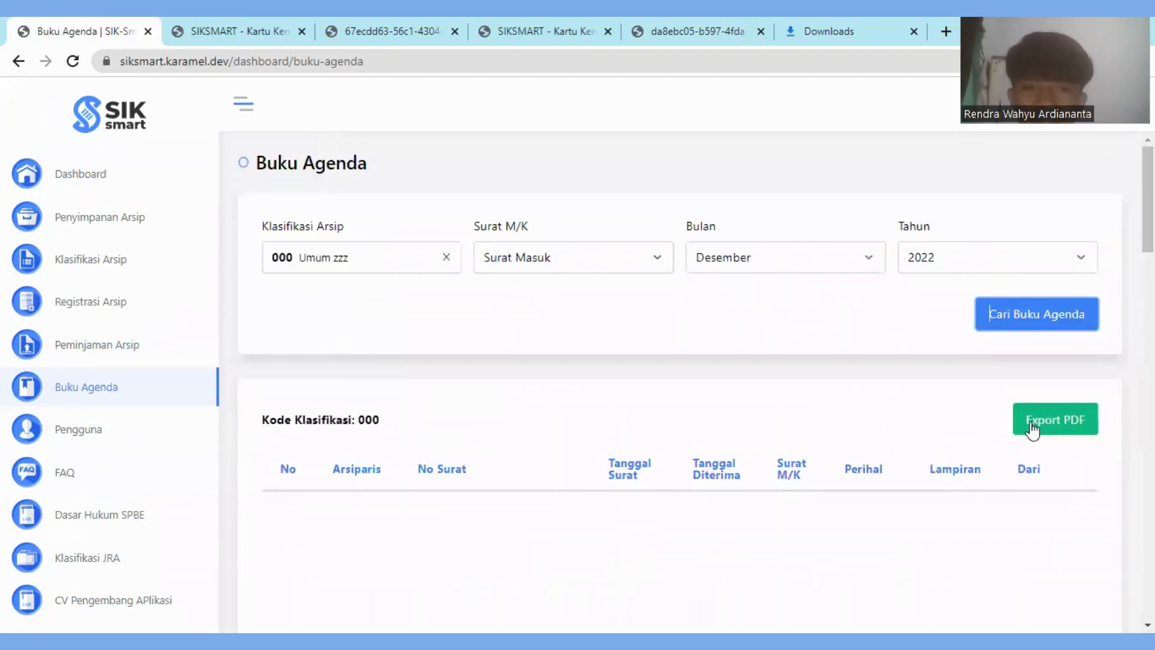
scroll(611, 383, down, 3)
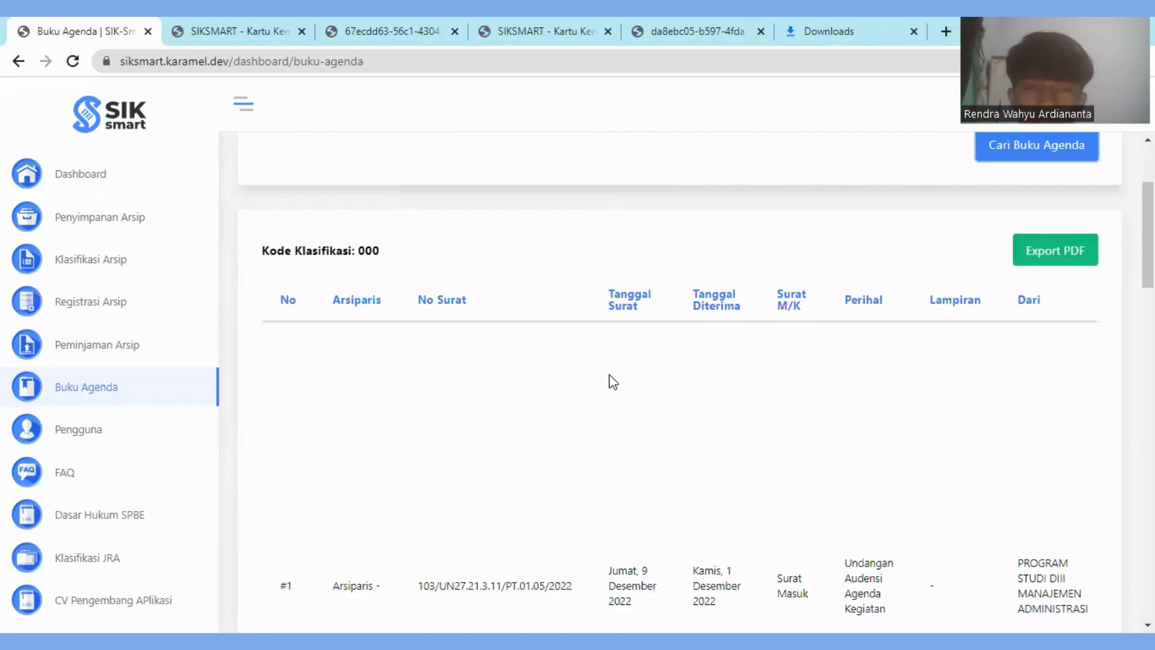
scroll(612, 381, up, 3)
scroll(608, 389, down, 6)
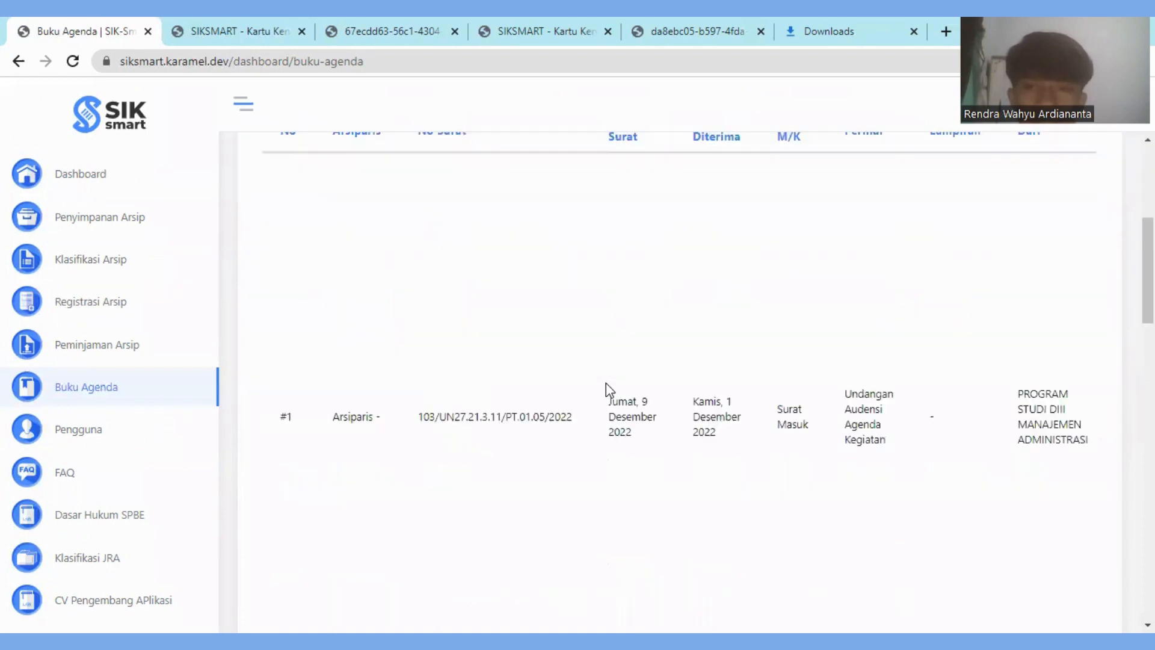
scroll(605, 388, up, 3)
scroll(604, 388, down, 1)
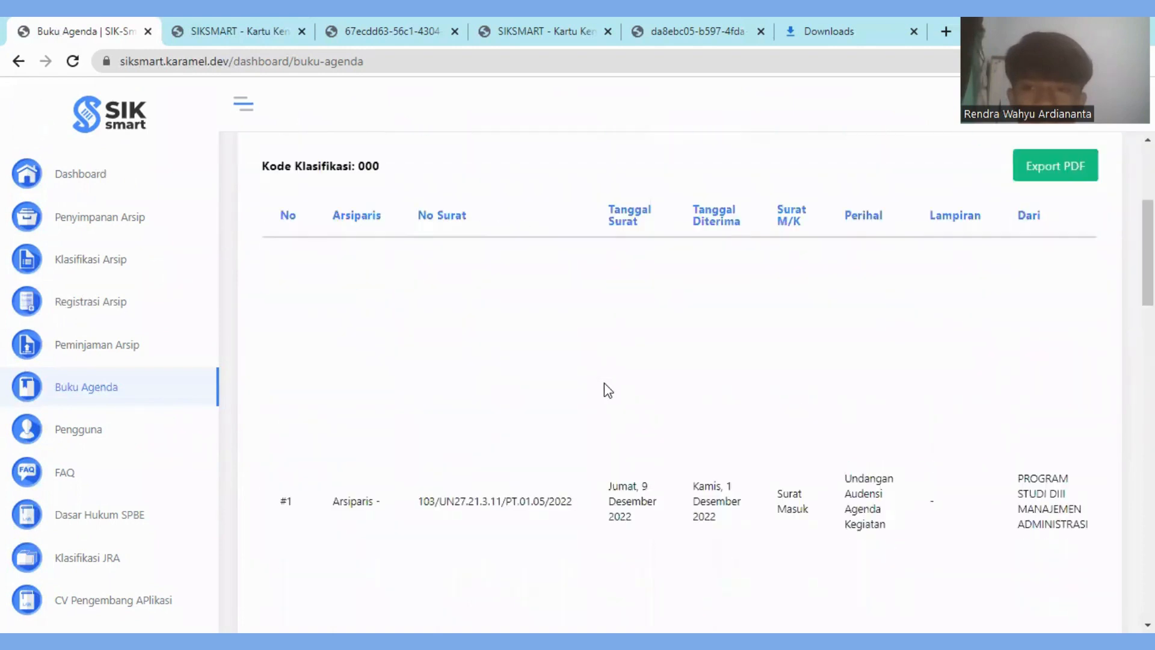
scroll(604, 390, down, 2)
scroll(604, 390, up, 8)
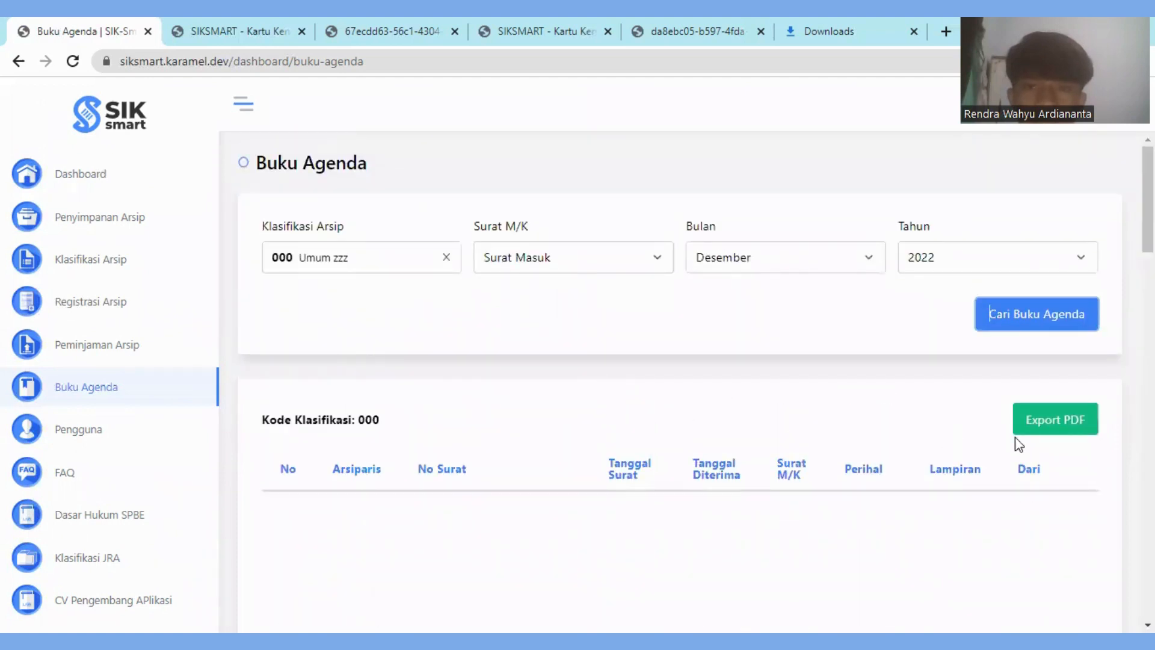
- Export the filtered Buku Agenda as a PDF, look through its pages, and return to the Buku Agenda page
click(1044, 431)
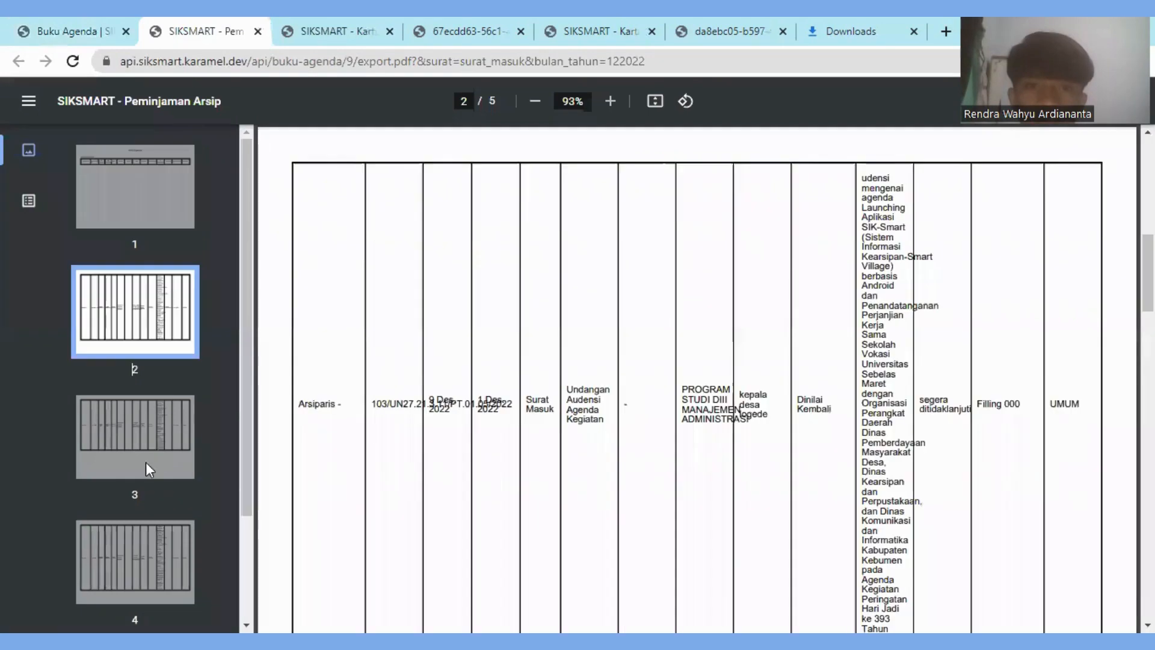
click(146, 462)
click(145, 521)
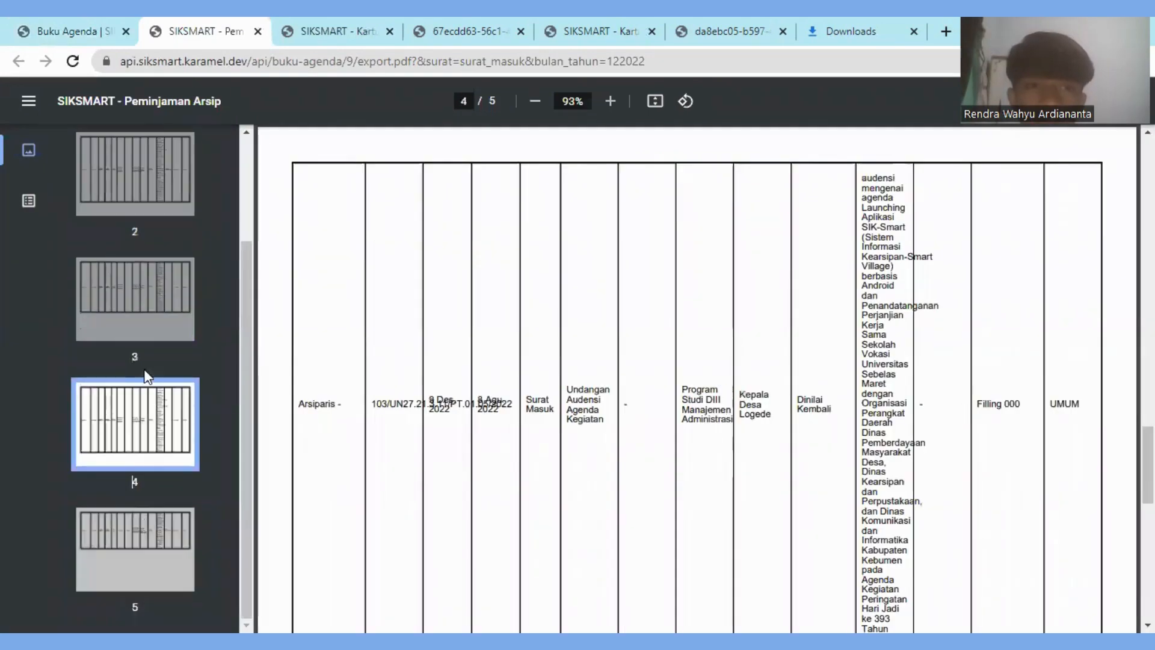
scroll(150, 236, up, 2)
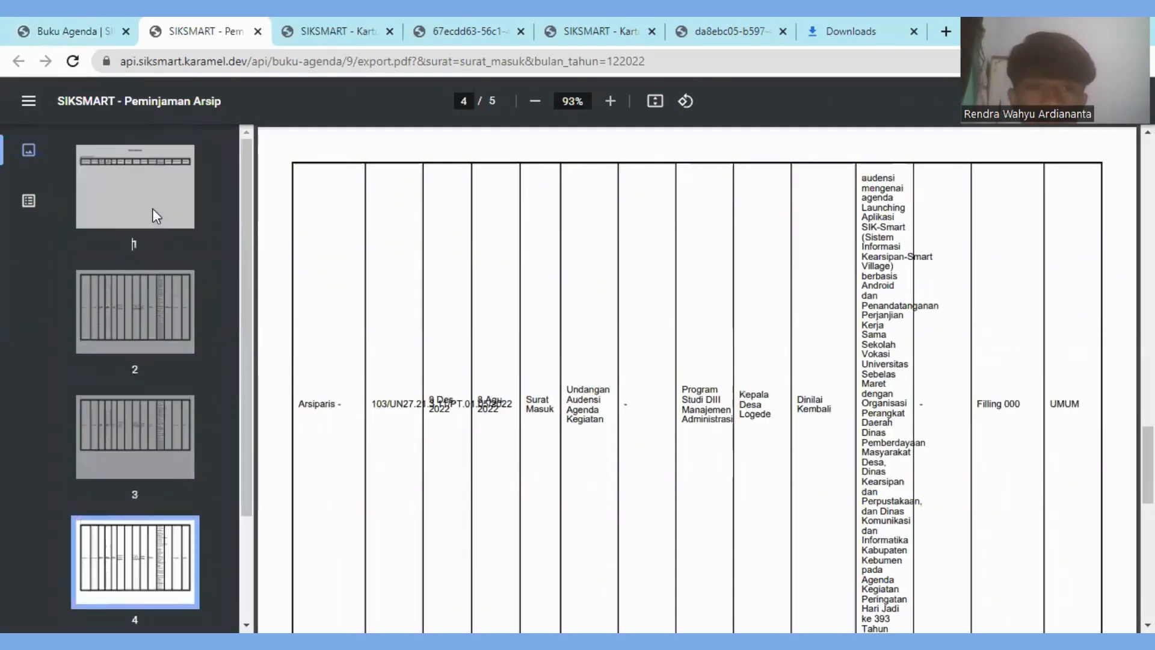
click(153, 211)
click(169, 298)
key(ctrl+shift+Tab)
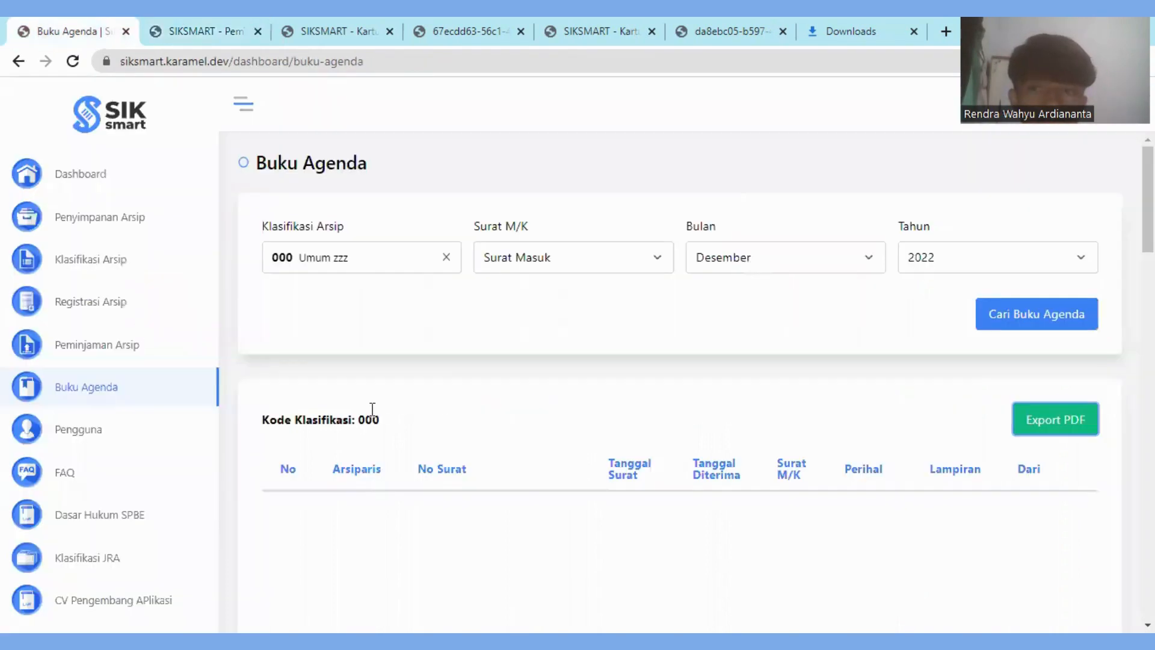
- Open a new loan form under Peminjaman Arsip and review its date, borrower, Jabatan and Unit Pengolah fields
click(134, 339)
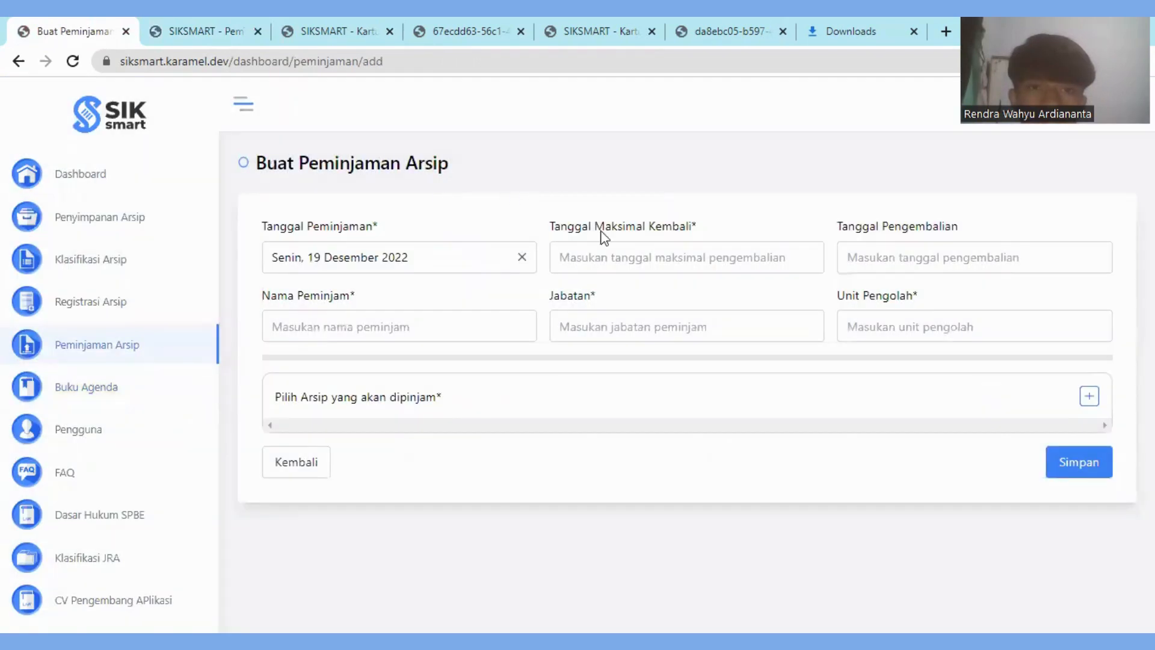
click(613, 258)
click(753, 209)
click(656, 257)
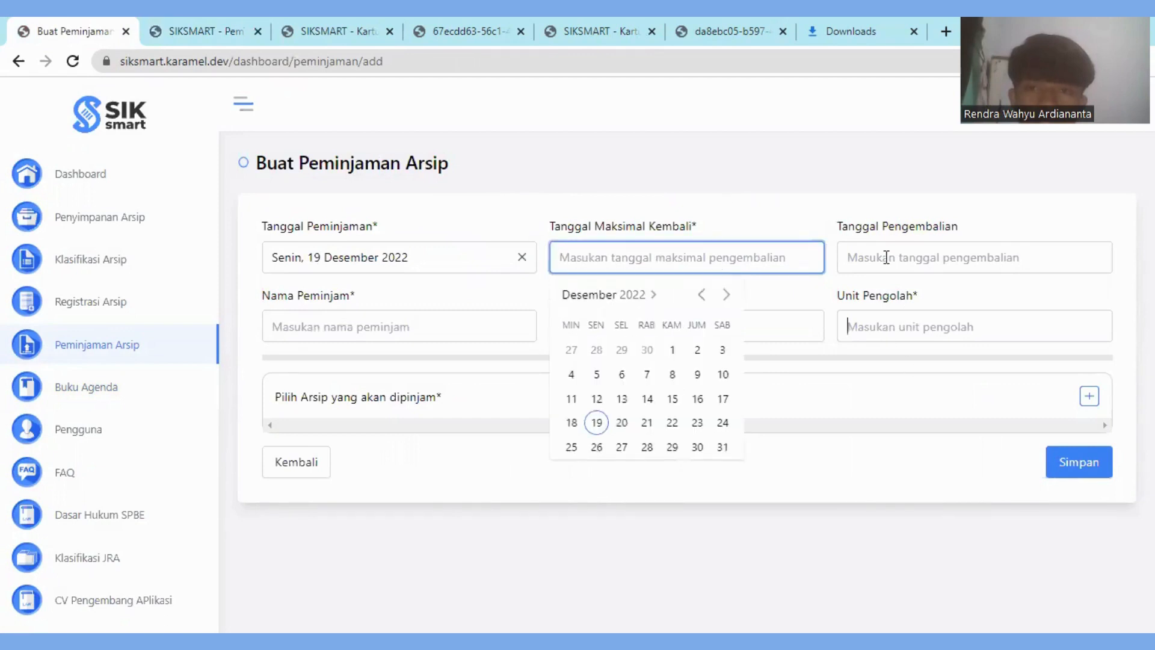
click(783, 226)
click(948, 251)
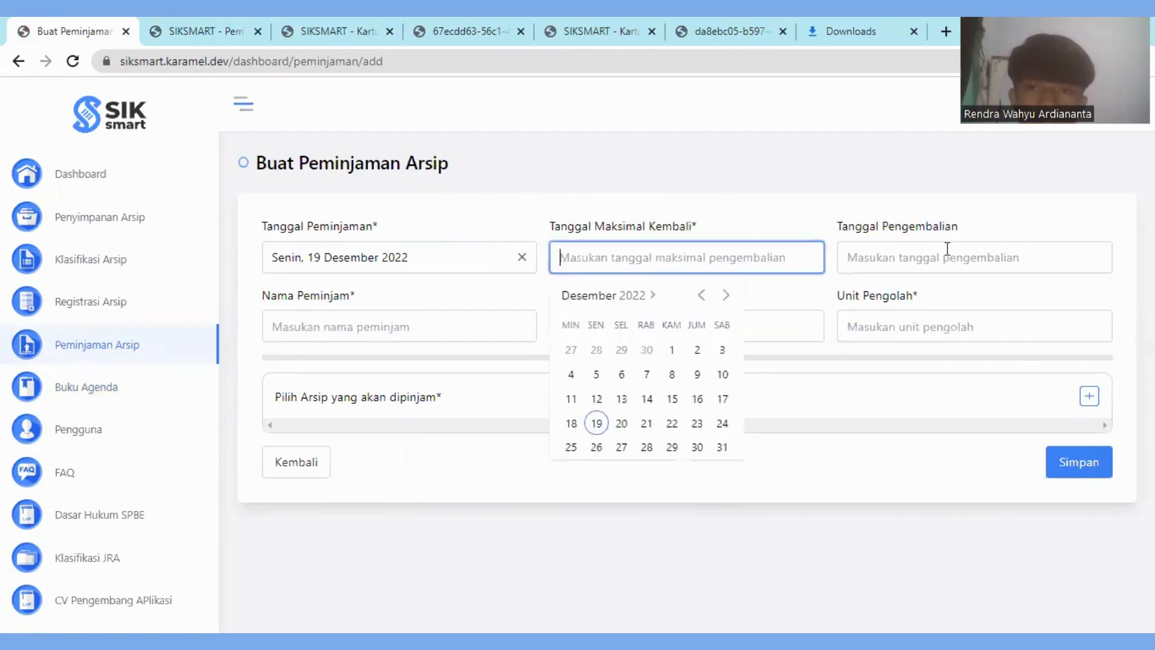
click(601, 312)
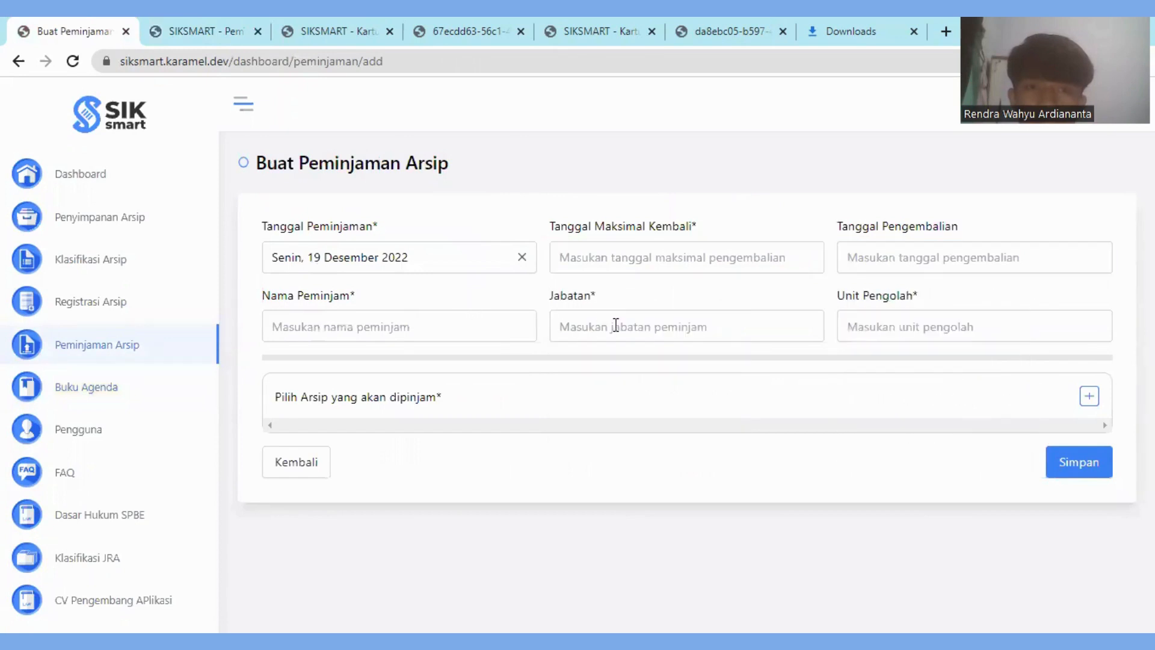
click(661, 328)
key(Tab)
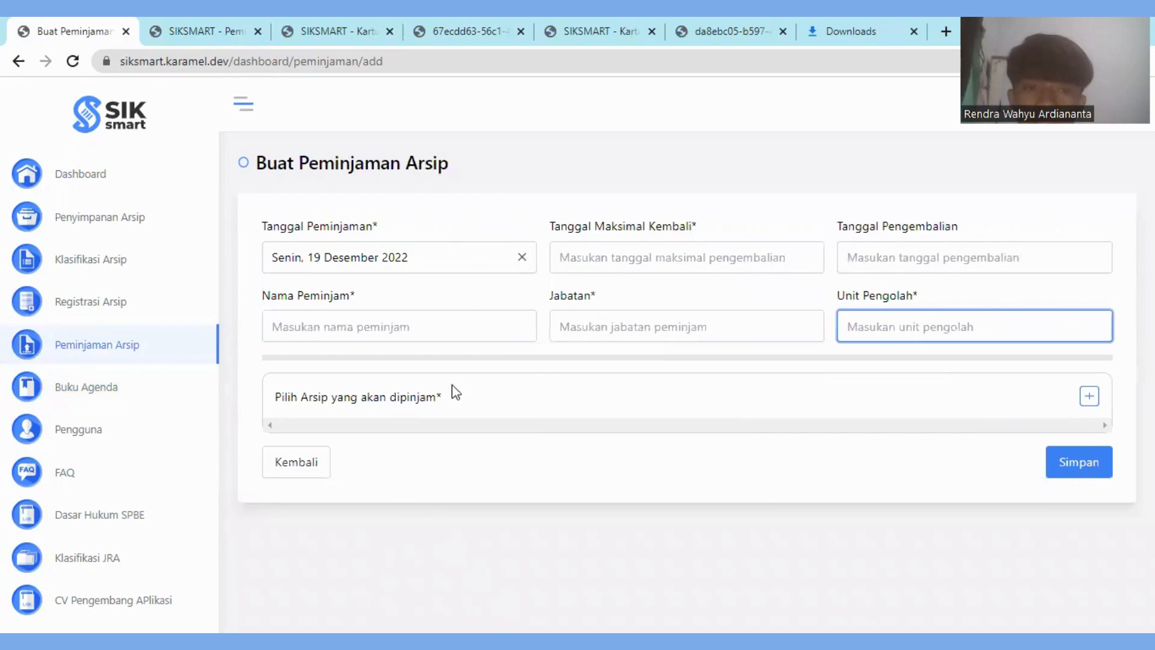
- Open the list of archives available to borrow in the loan form and look through its records
click(1096, 404)
scroll(648, 426, down, 2)
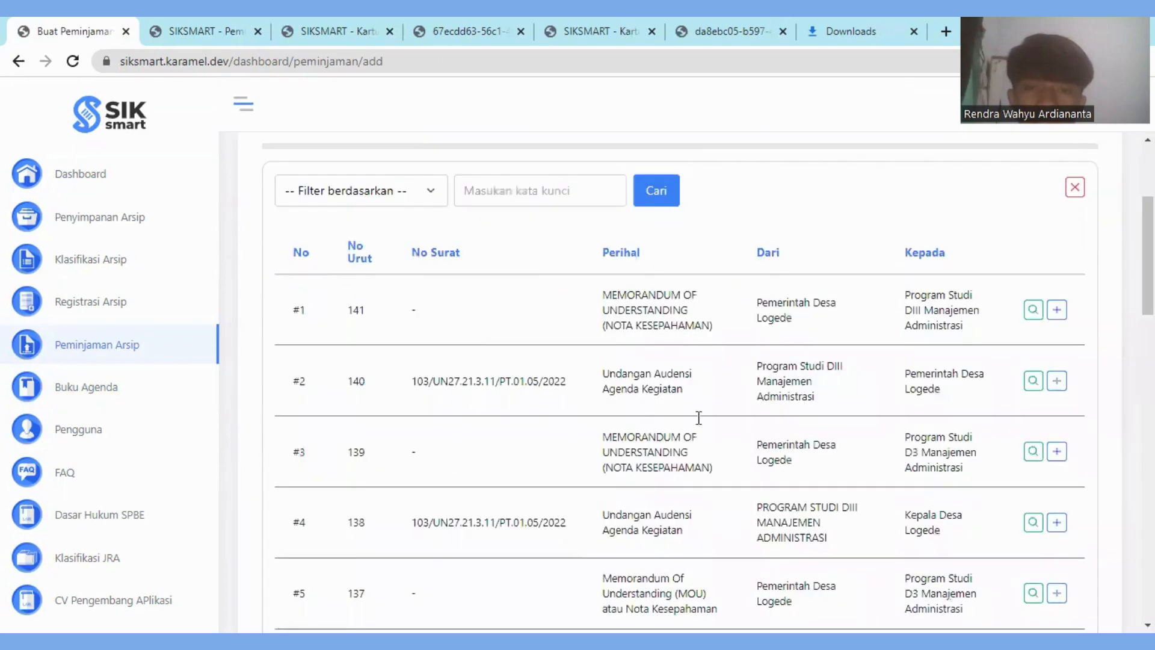
scroll(696, 415, down, 1)
scroll(529, 358, down, 1)
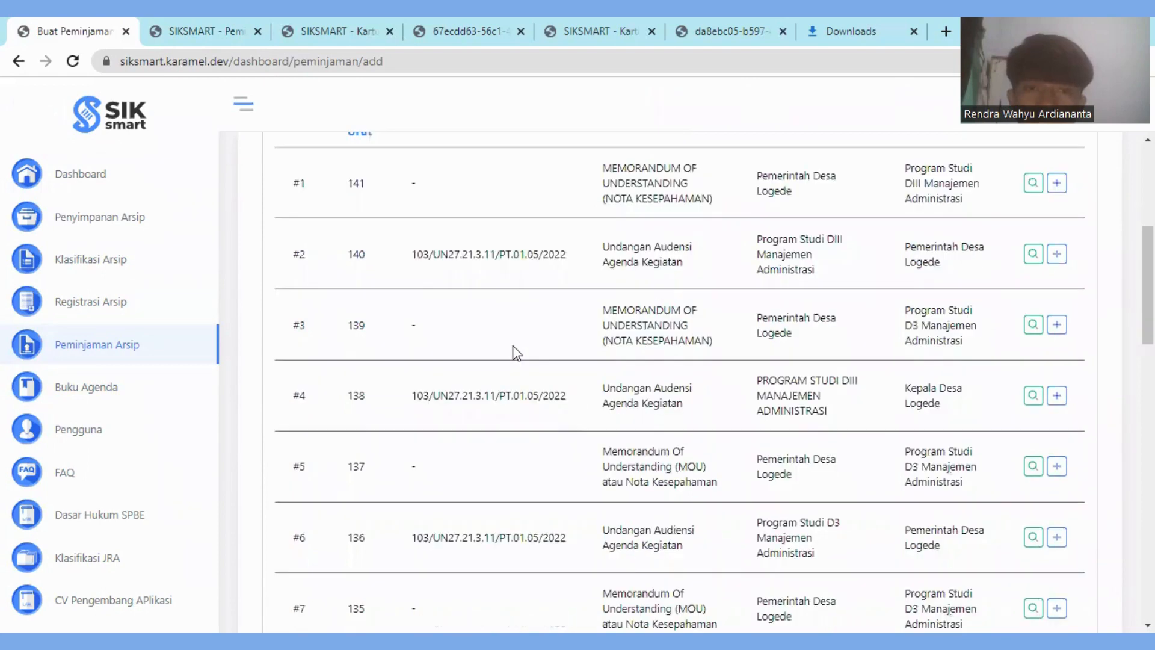
scroll(459, 337, up, 1)
scroll(460, 376, down, 9)
scroll(463, 377, up, 4)
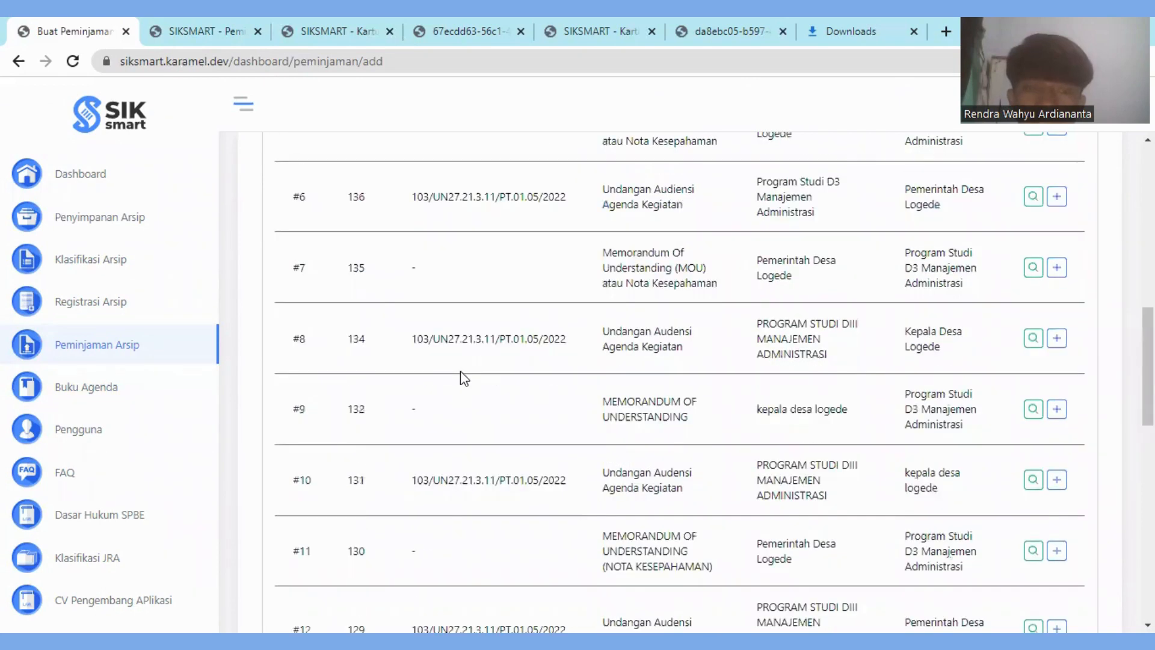
scroll(460, 370, up, 8)
scroll(83, 310, up, 1)
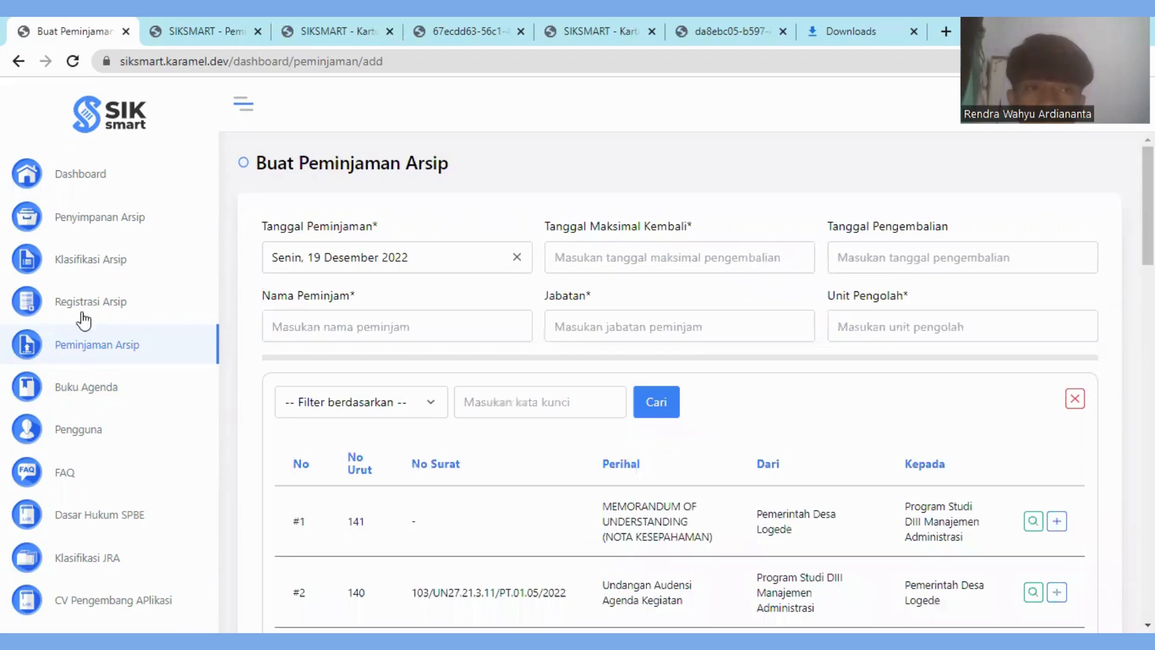
- Visit Registrasi Arsip, review the Jenis entries under Penyimpanan Arsip, and return to the Dashboard
click(78, 292)
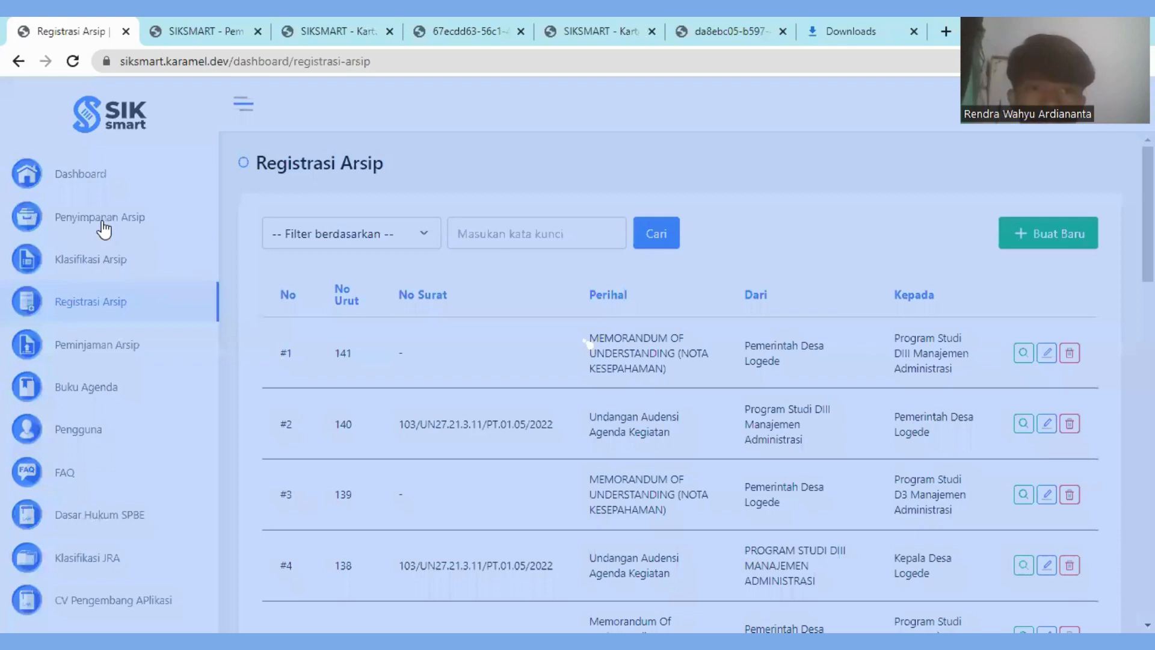
click(103, 224)
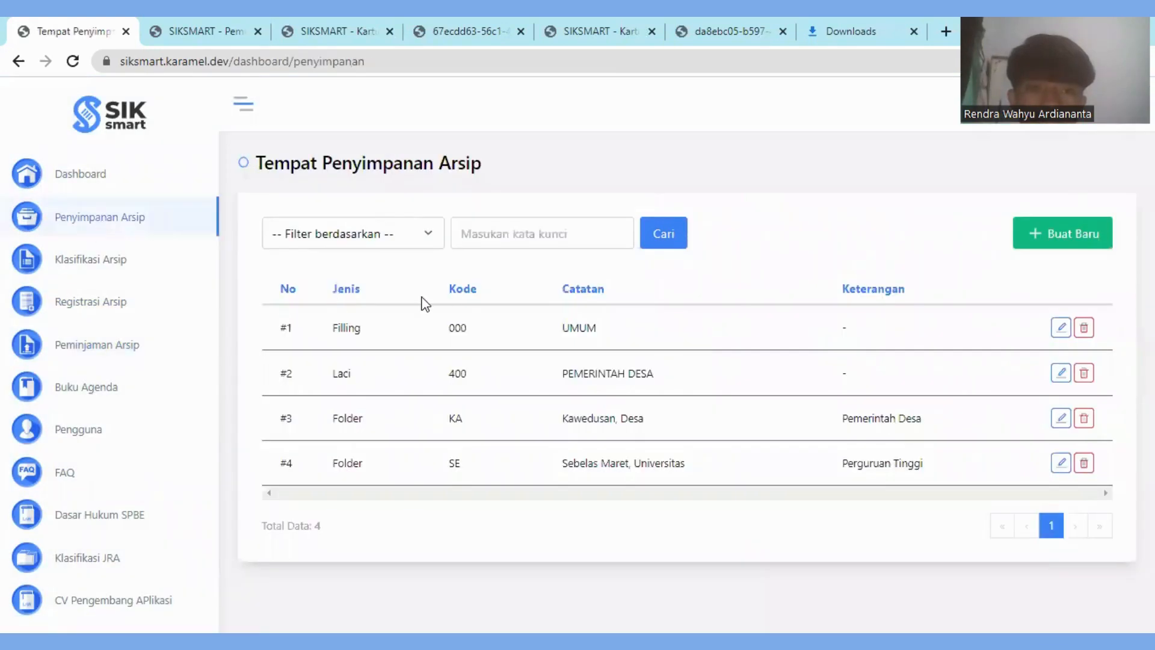
double_click(346, 289)
double_click(346, 328)
double_click(347, 418)
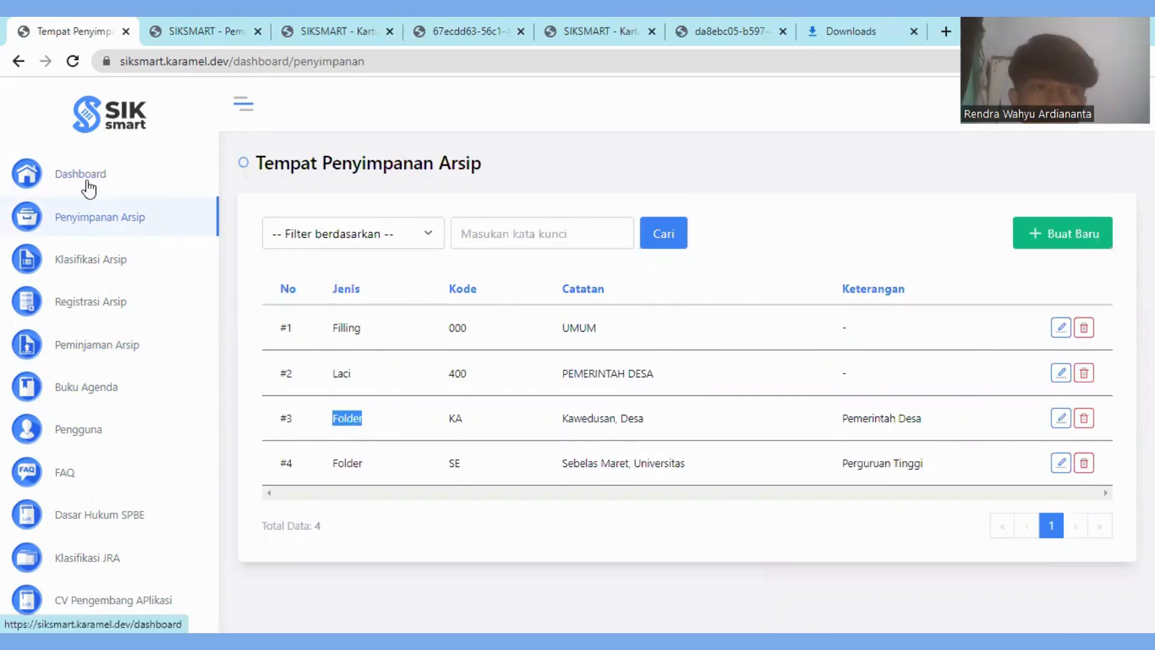
click(88, 184)
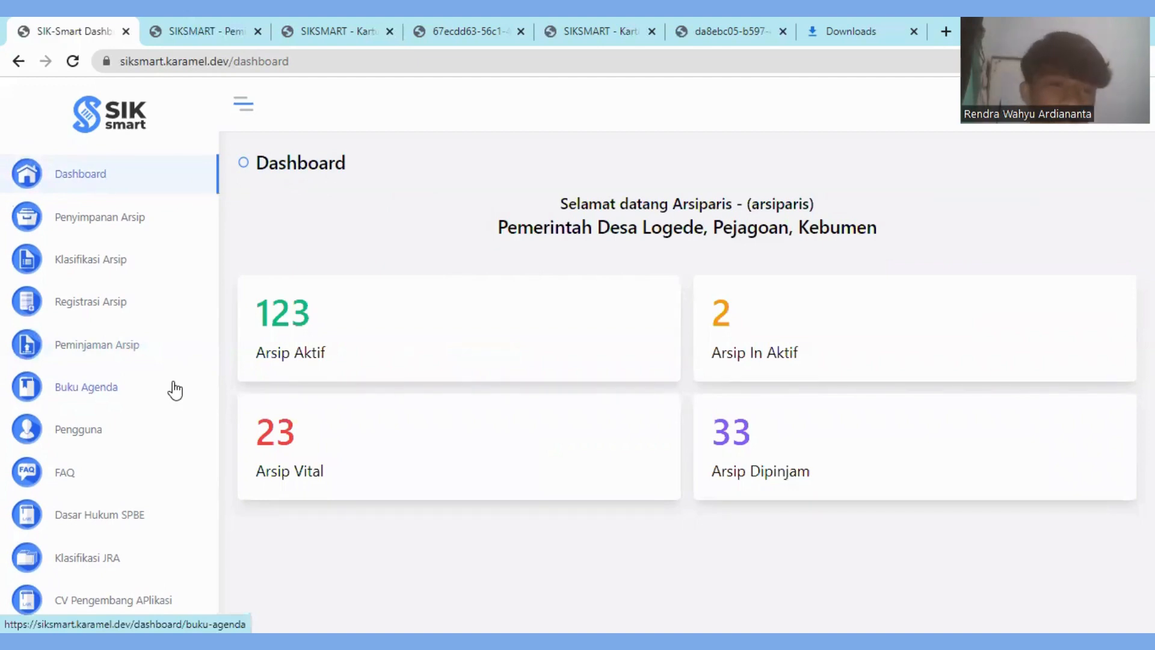
- Look briefly through the Penyimpanan, Klasifikasi, Registrasi and Peminjaman Arsip pages, ending back at the Dashboard
click(120, 223)
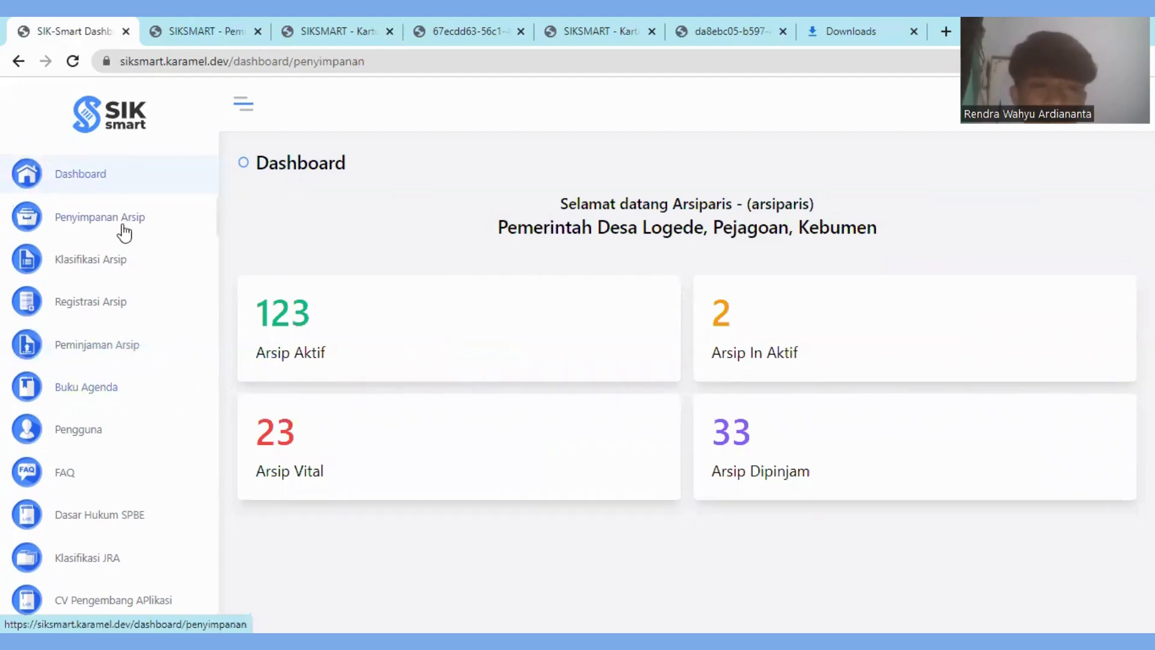
click(110, 270)
click(116, 303)
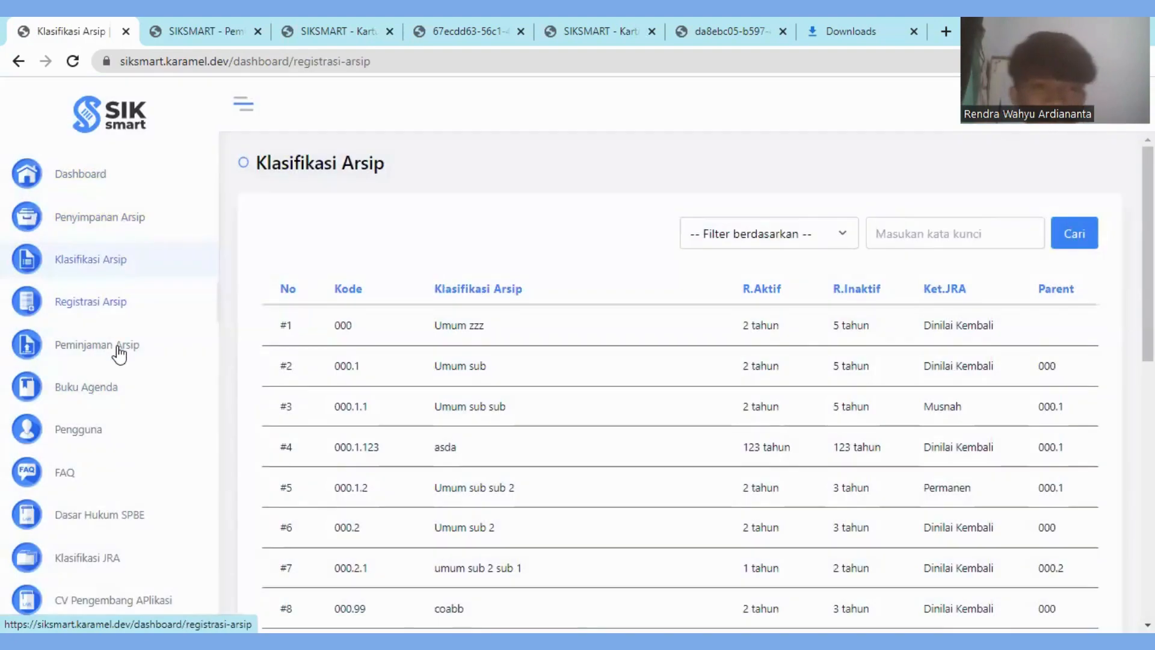
click(120, 348)
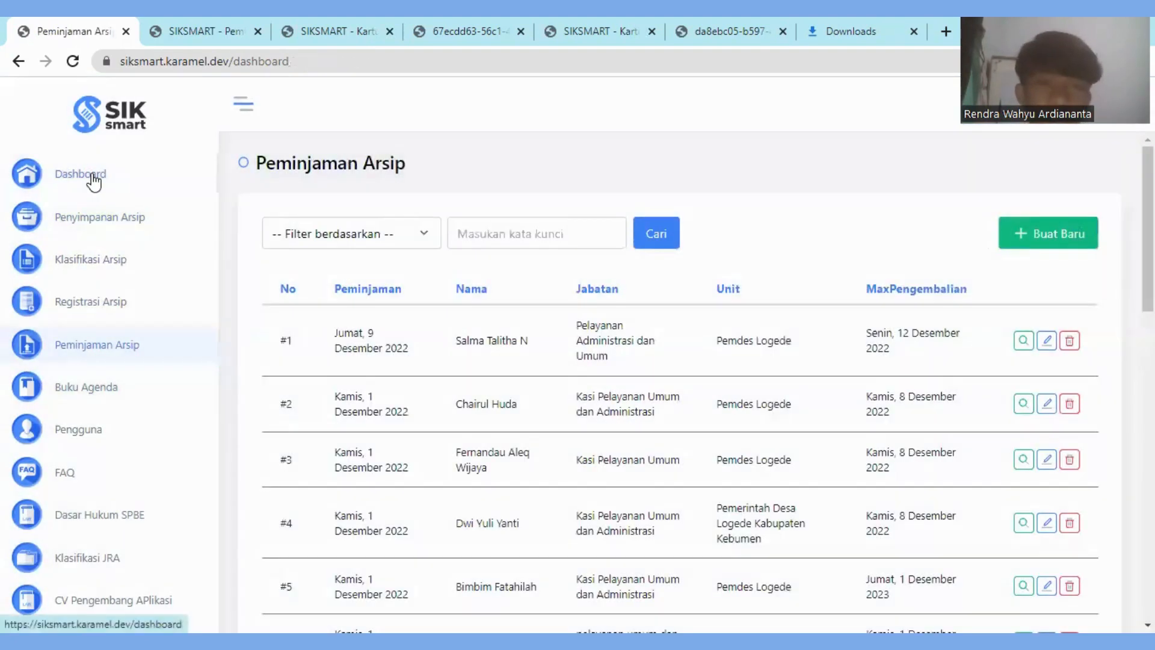
click(93, 178)
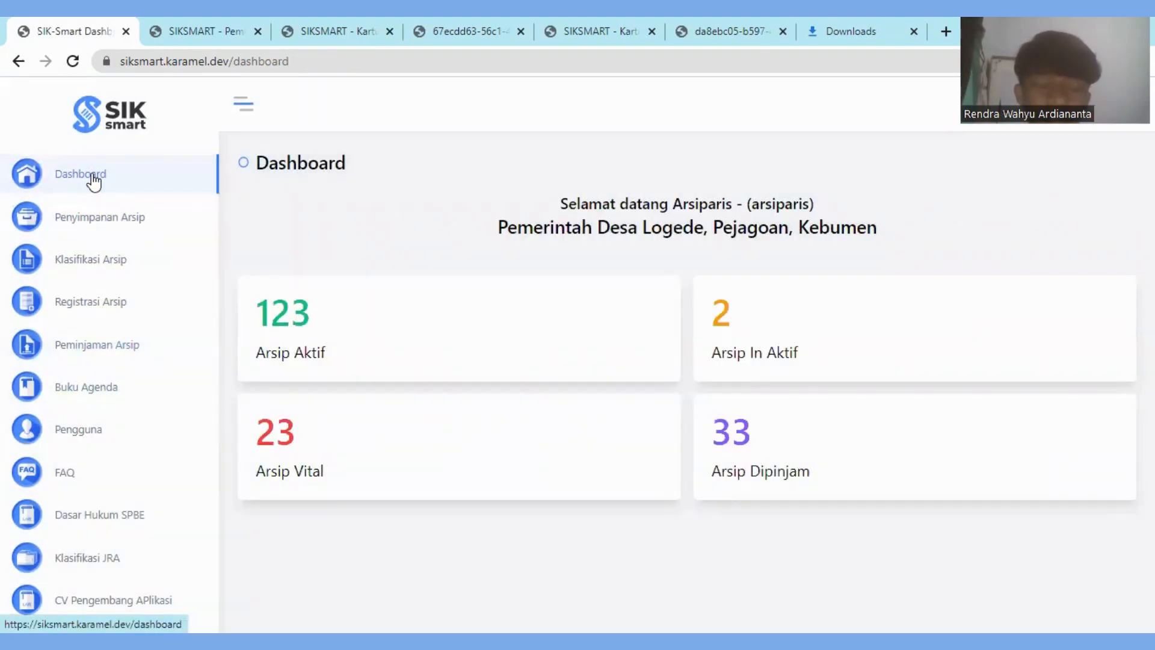
- Revisit the archive storage locations and Klasifikasi Arsip, and go back to the Dashboard
click(100, 217)
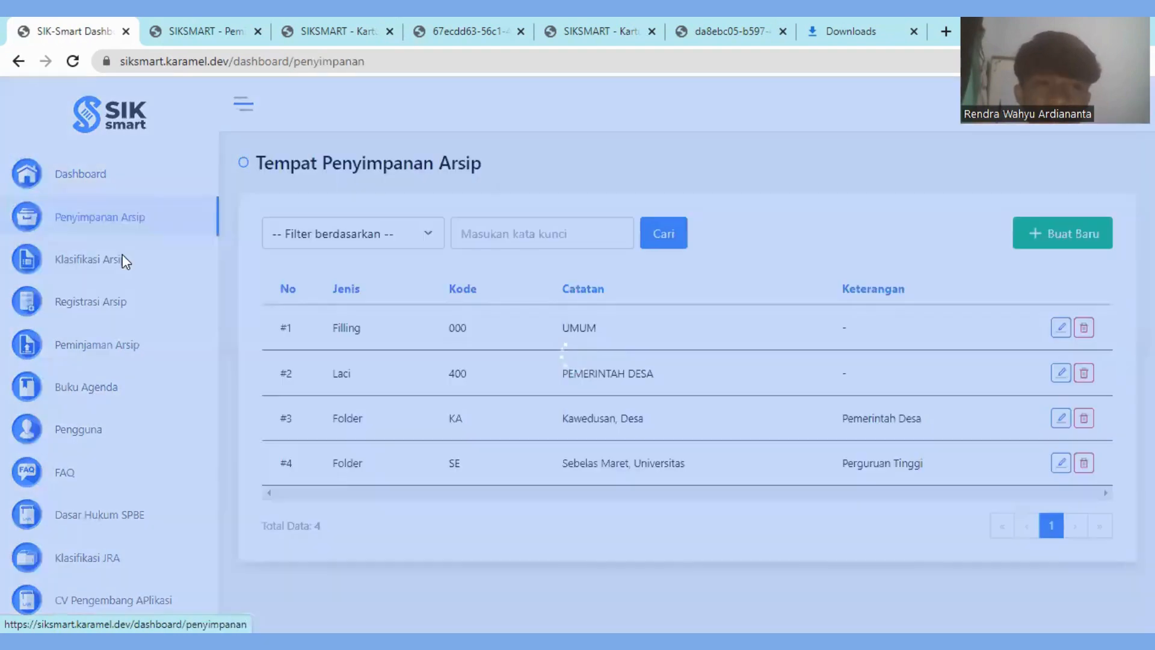
click(121, 254)
click(106, 176)
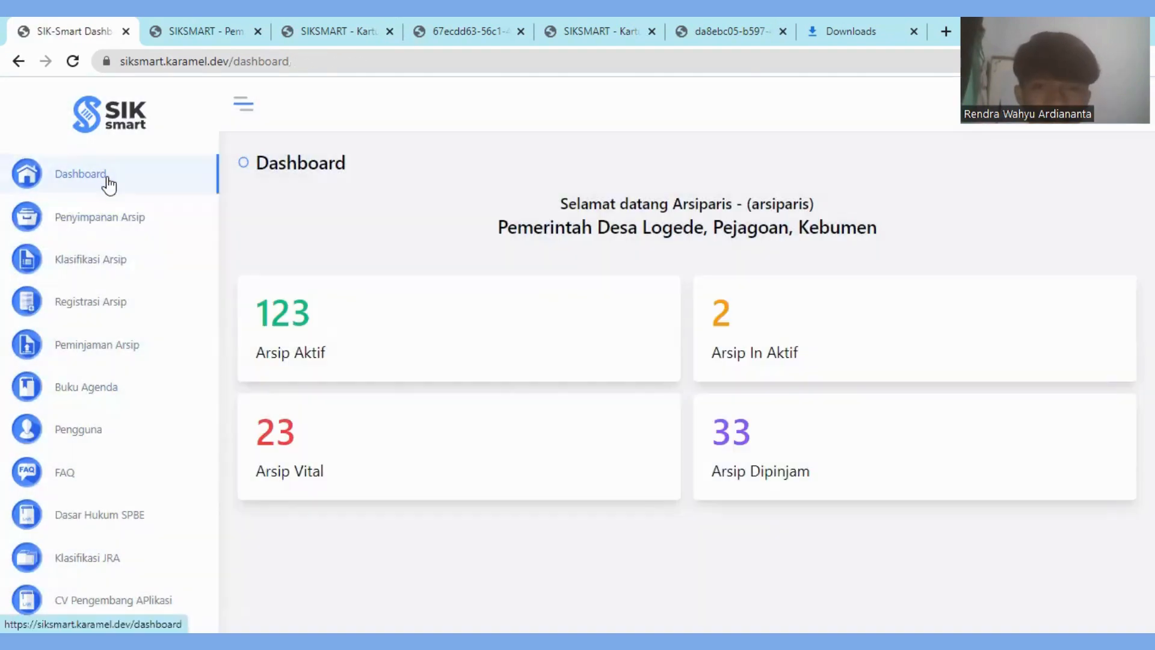